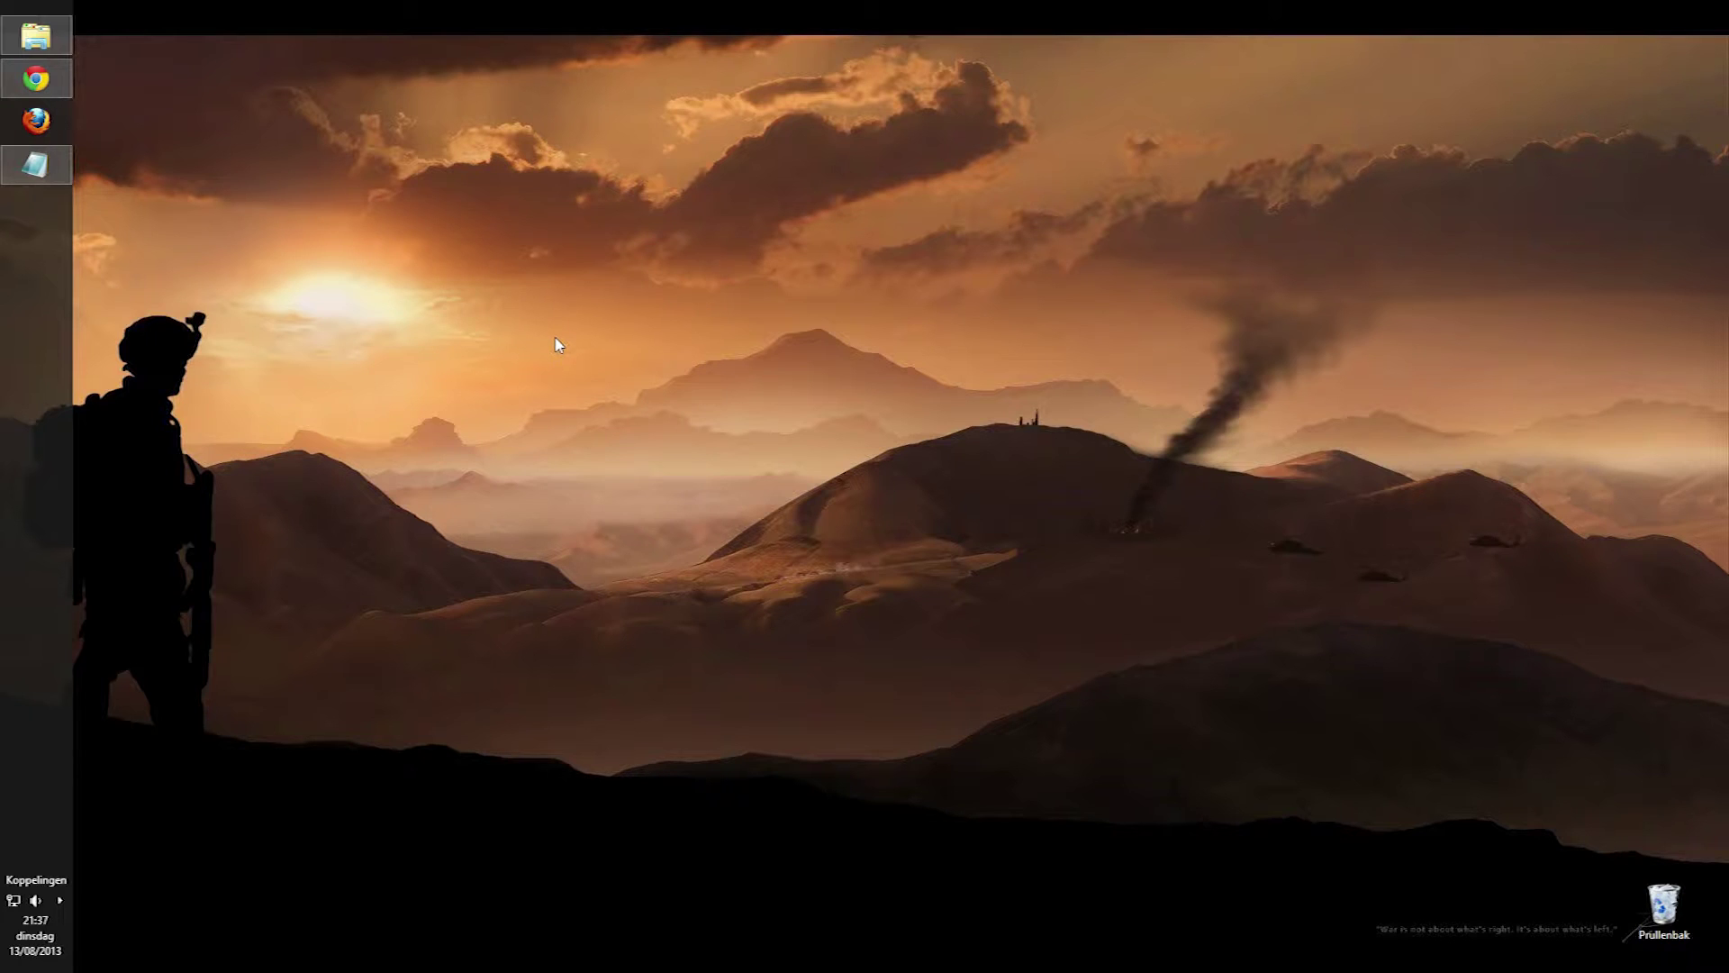
Create a desktop folder named mp_canyon, move it toward the screen centre, and open it.
{"action": "right_click", "coordinate": [528, 350]}
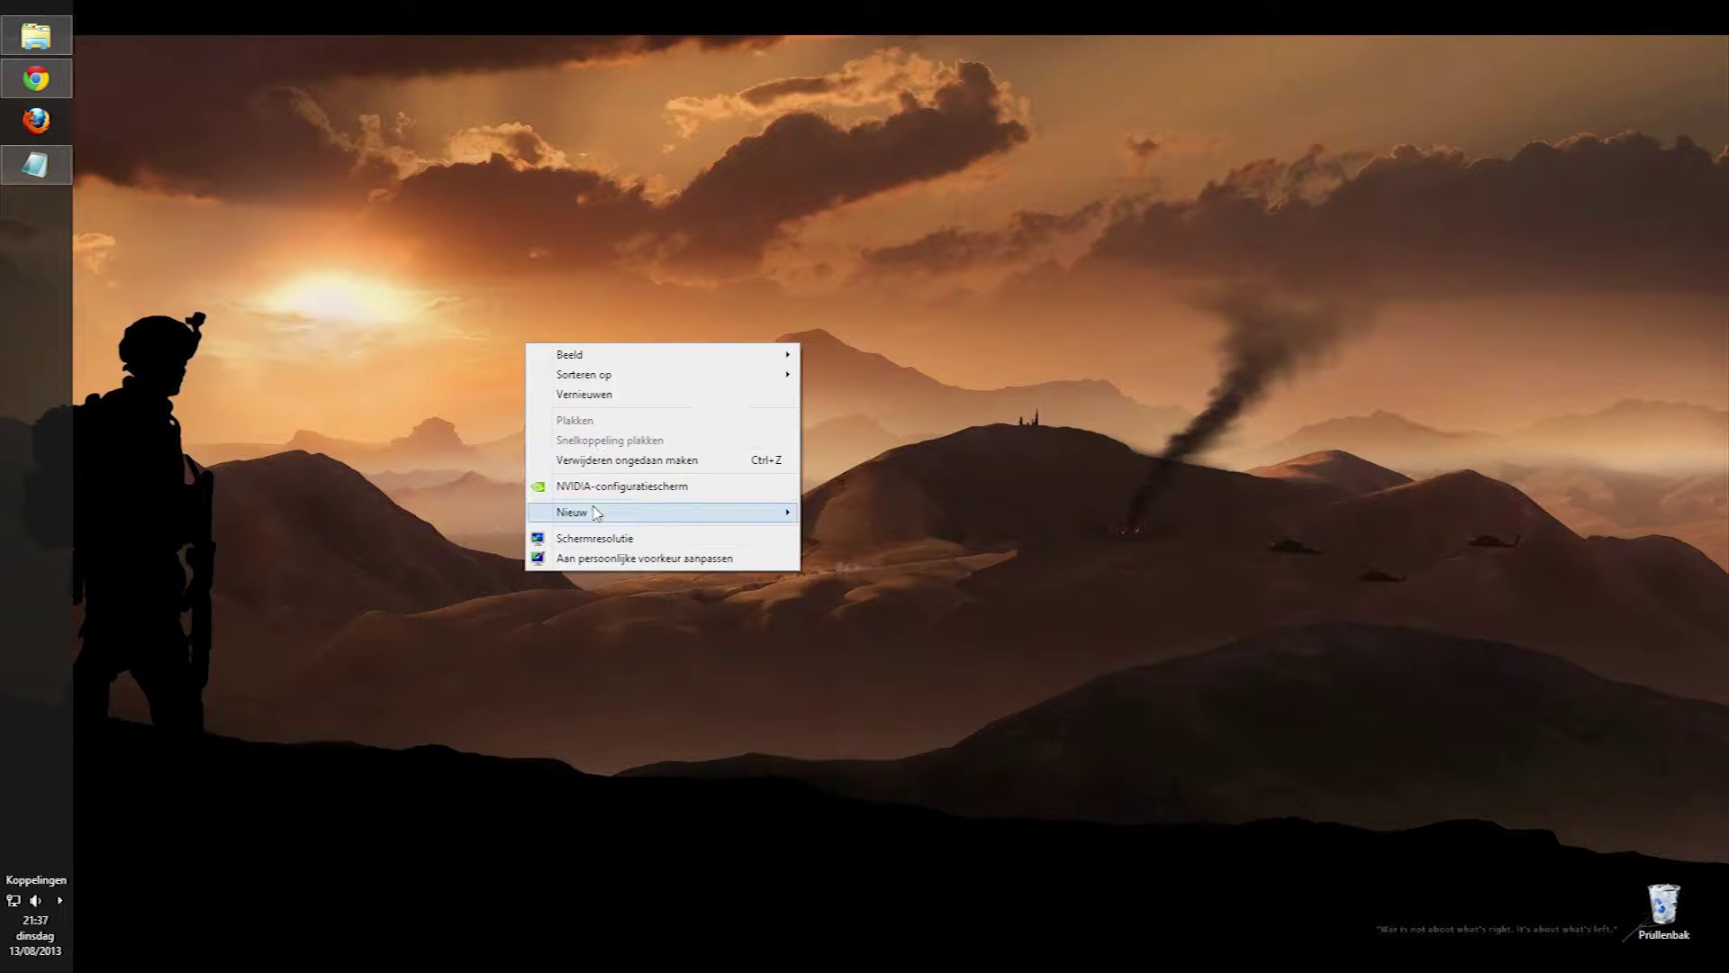
{"action": "mouse_move", "coordinate": [594, 512]}
{"action": "left_click", "coordinate": [872, 515]}
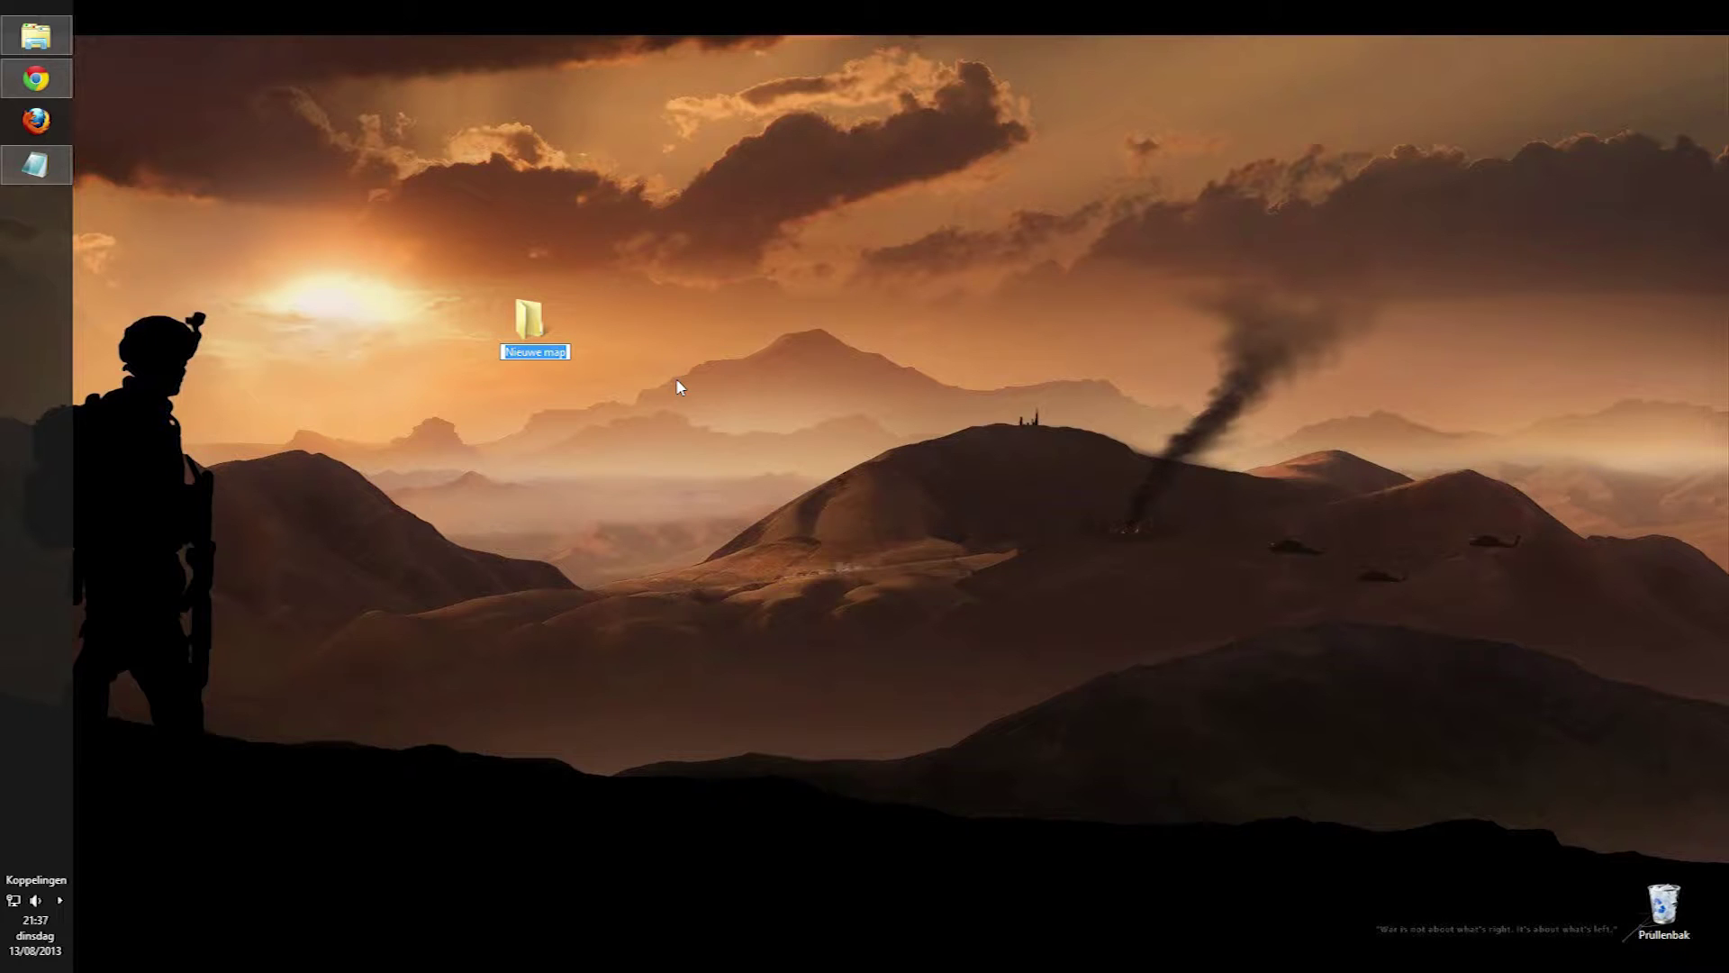
{"action": "type", "text": "mp_canyon"}
{"action": "key", "text": "Return"}
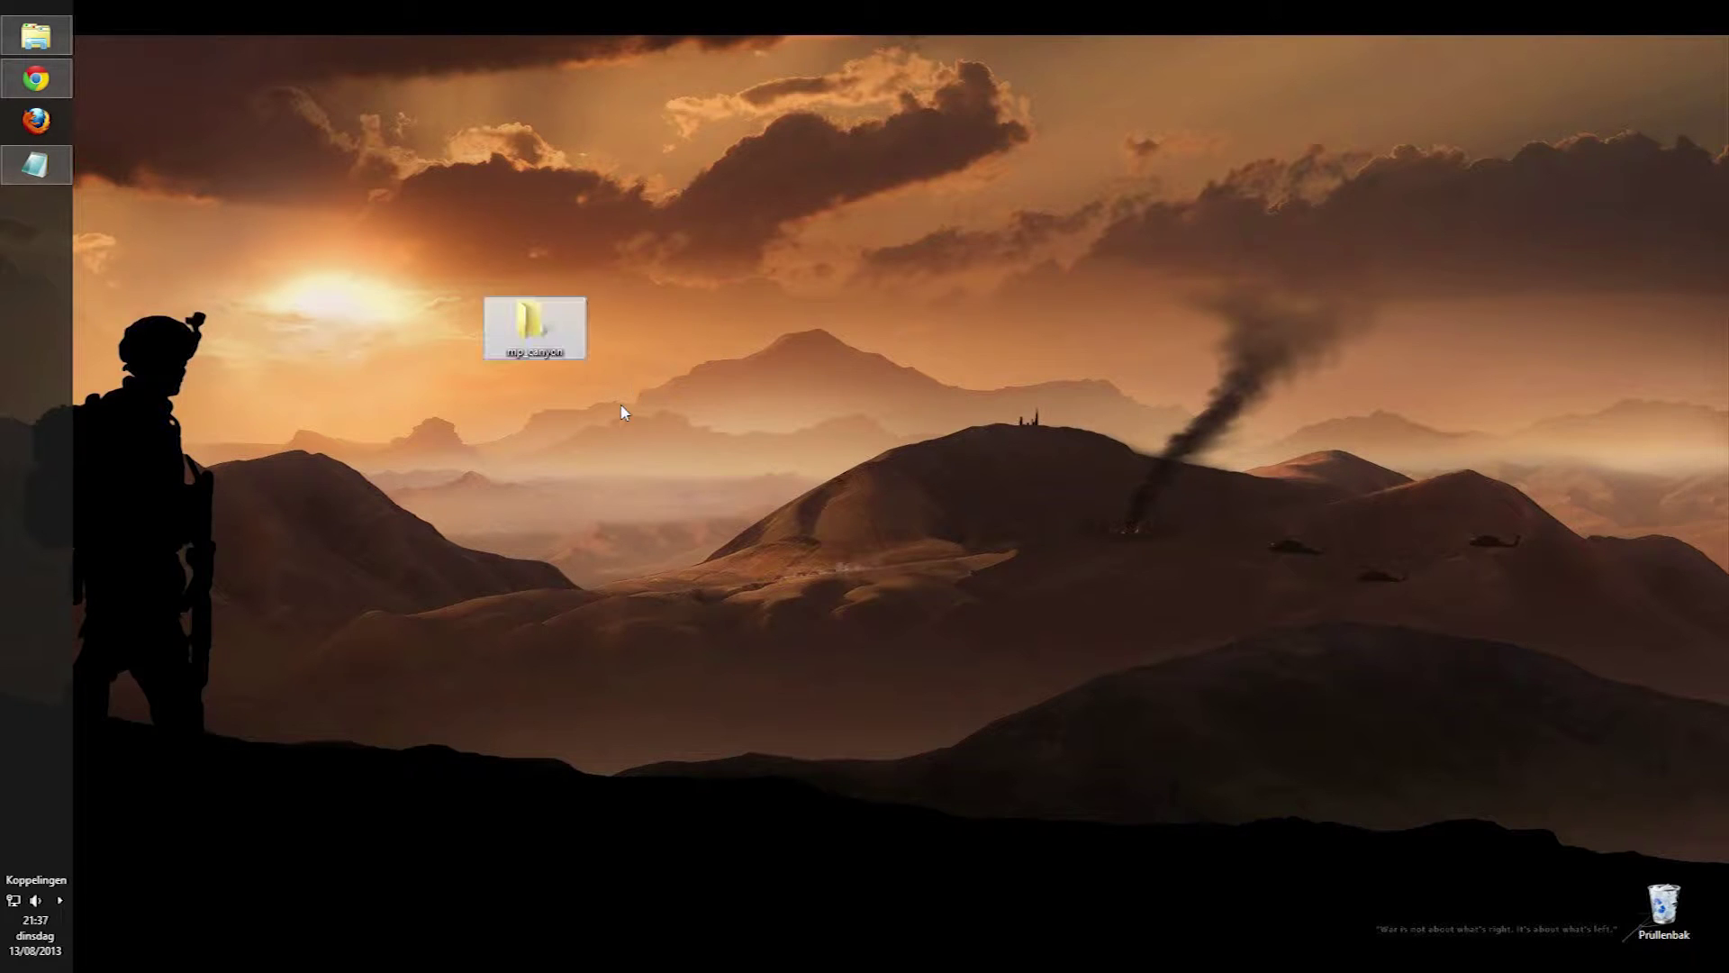
{"action": "left_click_drag", "start_coordinate": [534, 331], "coordinate": [733, 324]}
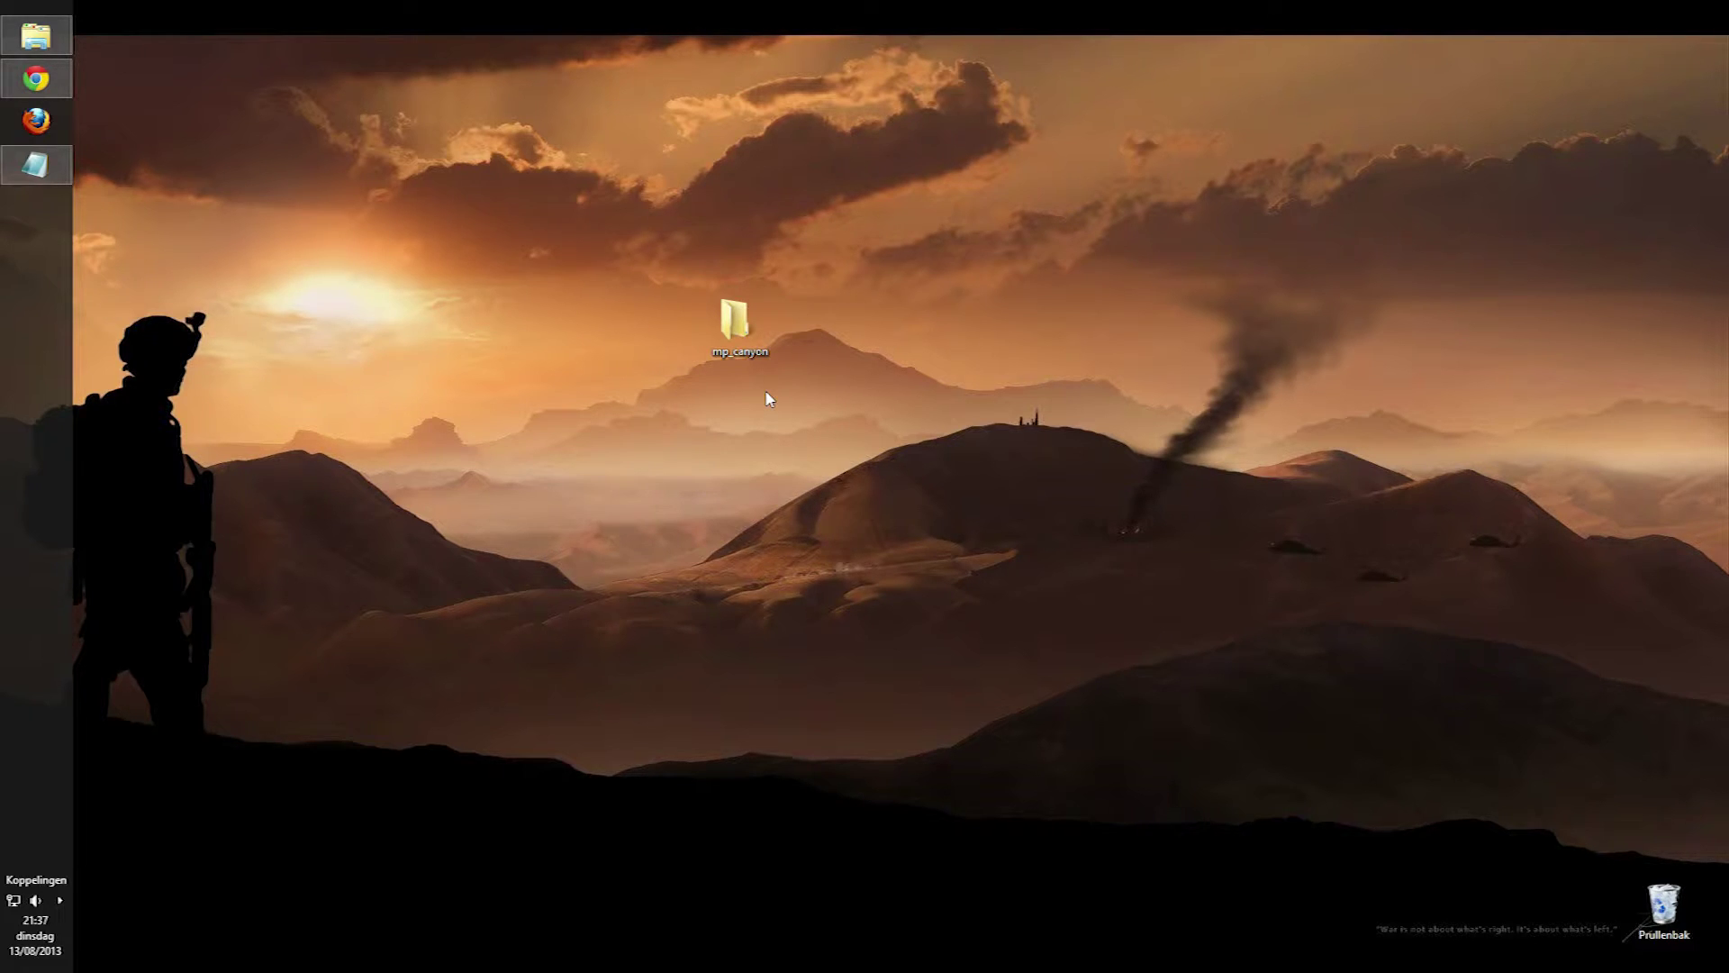
{"action": "double_click", "coordinate": [739, 328]}
Switch to the Activision game folder window and open zone\english.
{"action": "left_click_drag", "start_coordinate": [1046, 122], "coordinate": [1021, 97]}
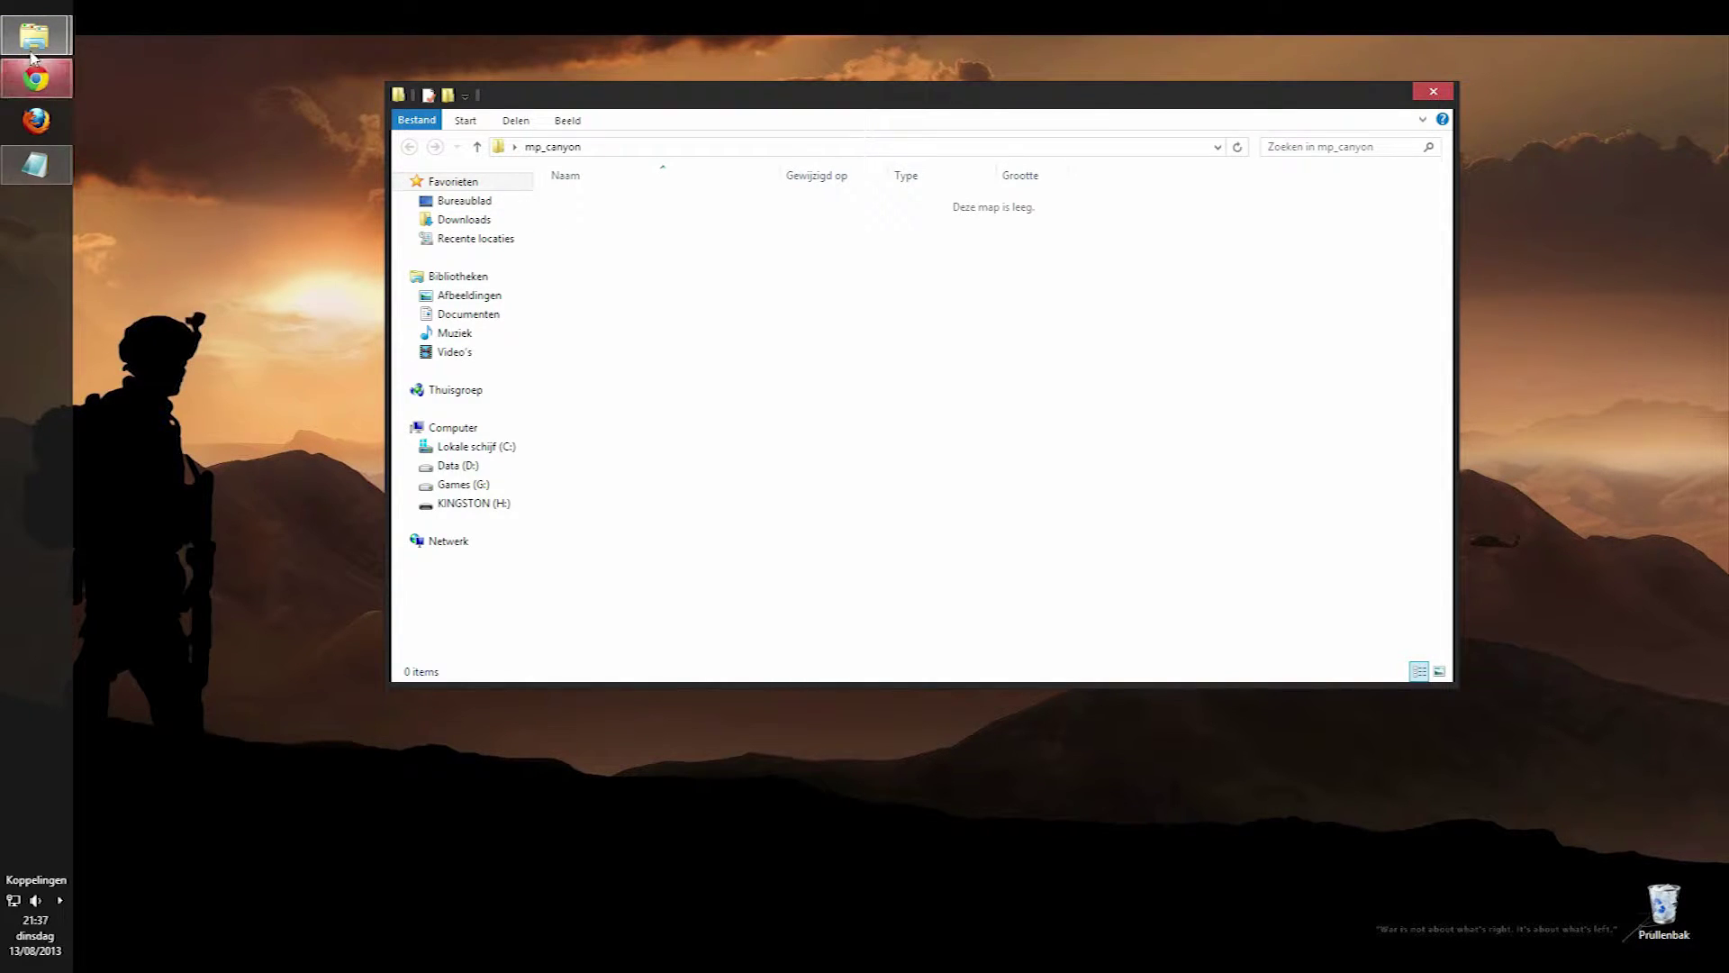
{"action": "mouse_move", "coordinate": [34, 41]}
{"action": "left_click", "coordinate": [158, 76]}
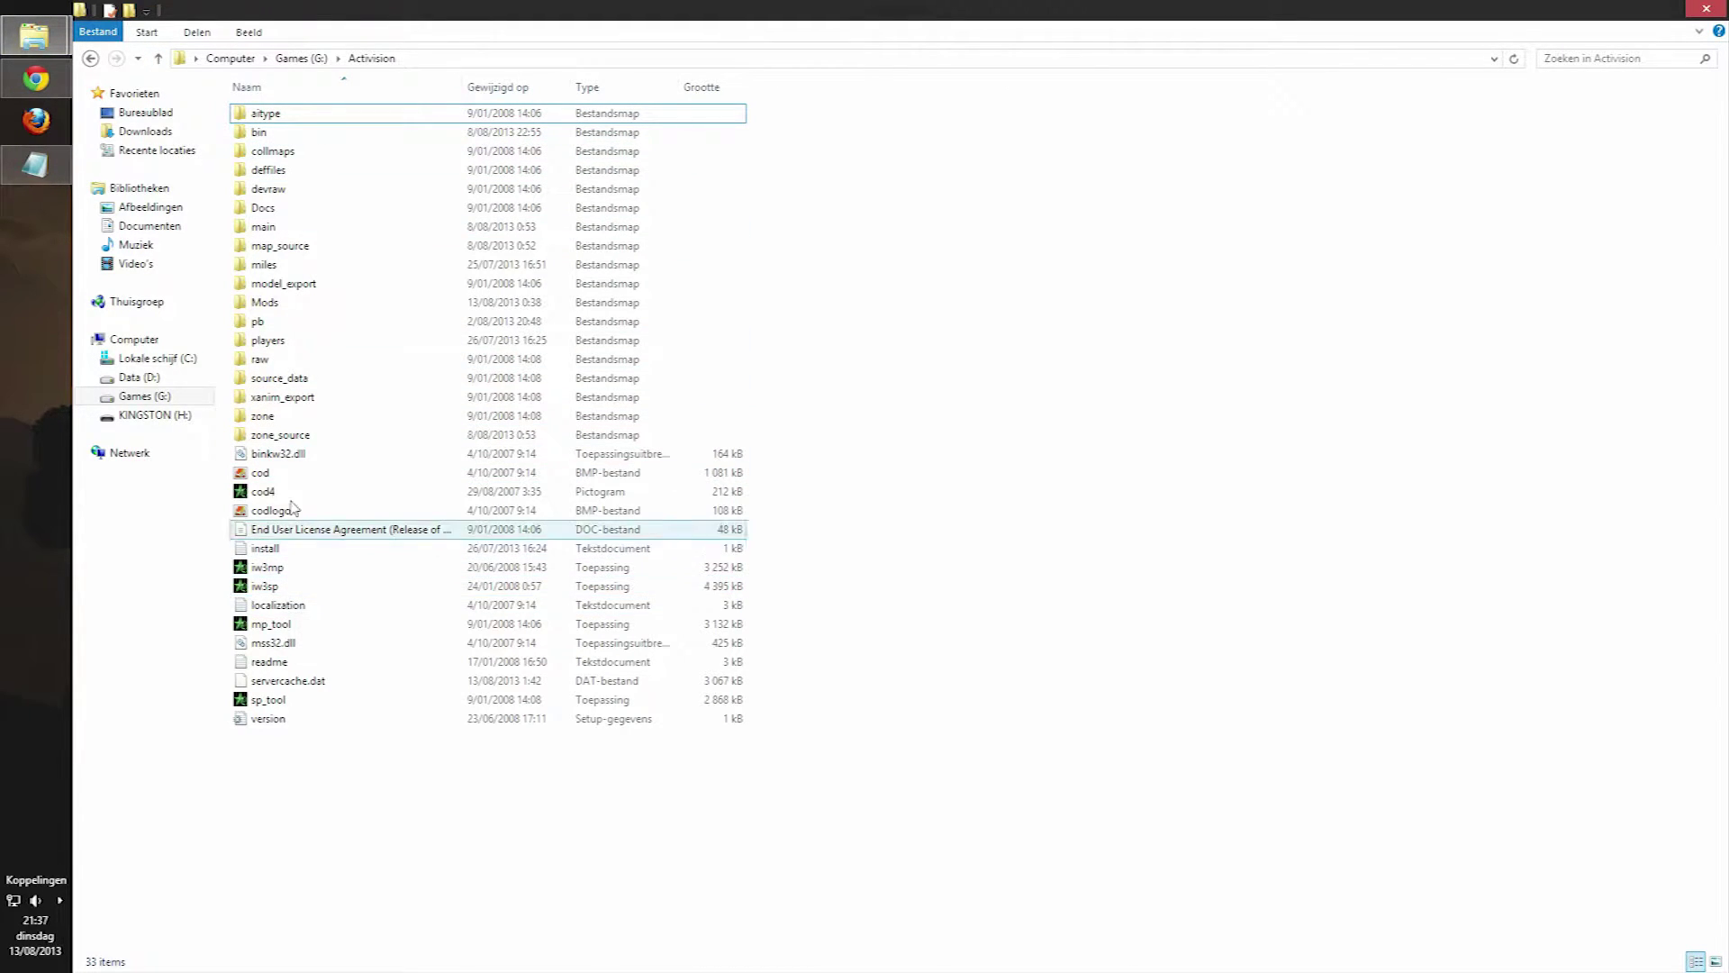
{"action": "double_click", "coordinate": [289, 419]}
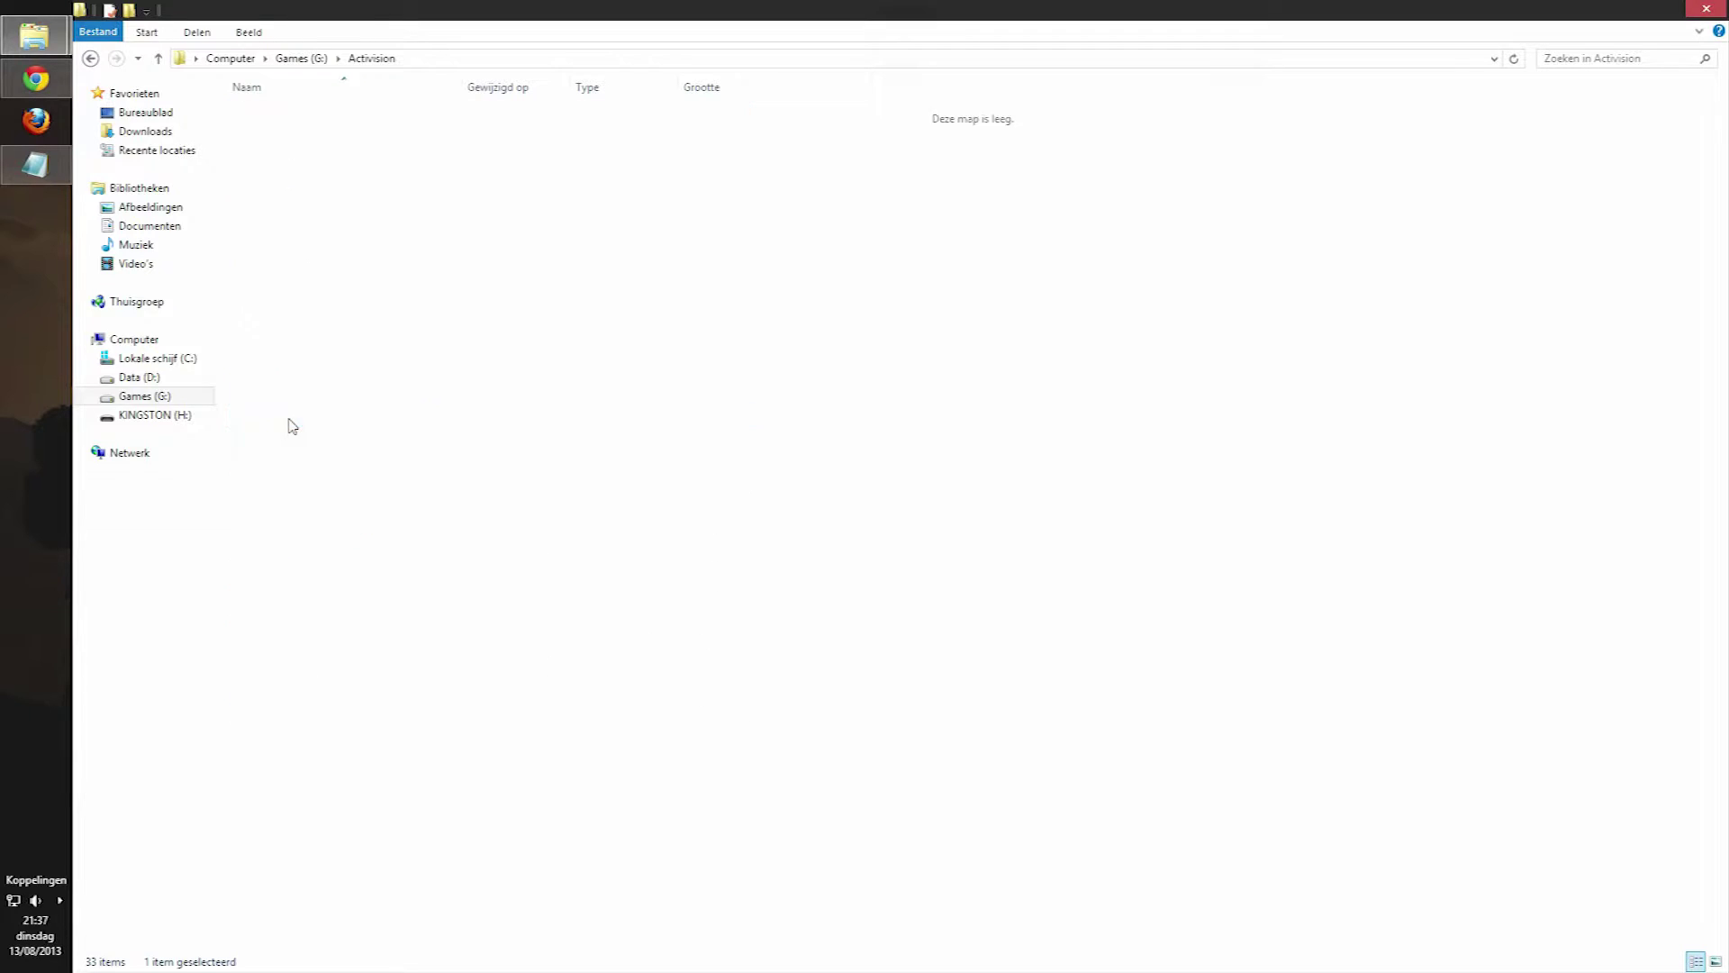
{"action": "double_click", "coordinate": [299, 117]}
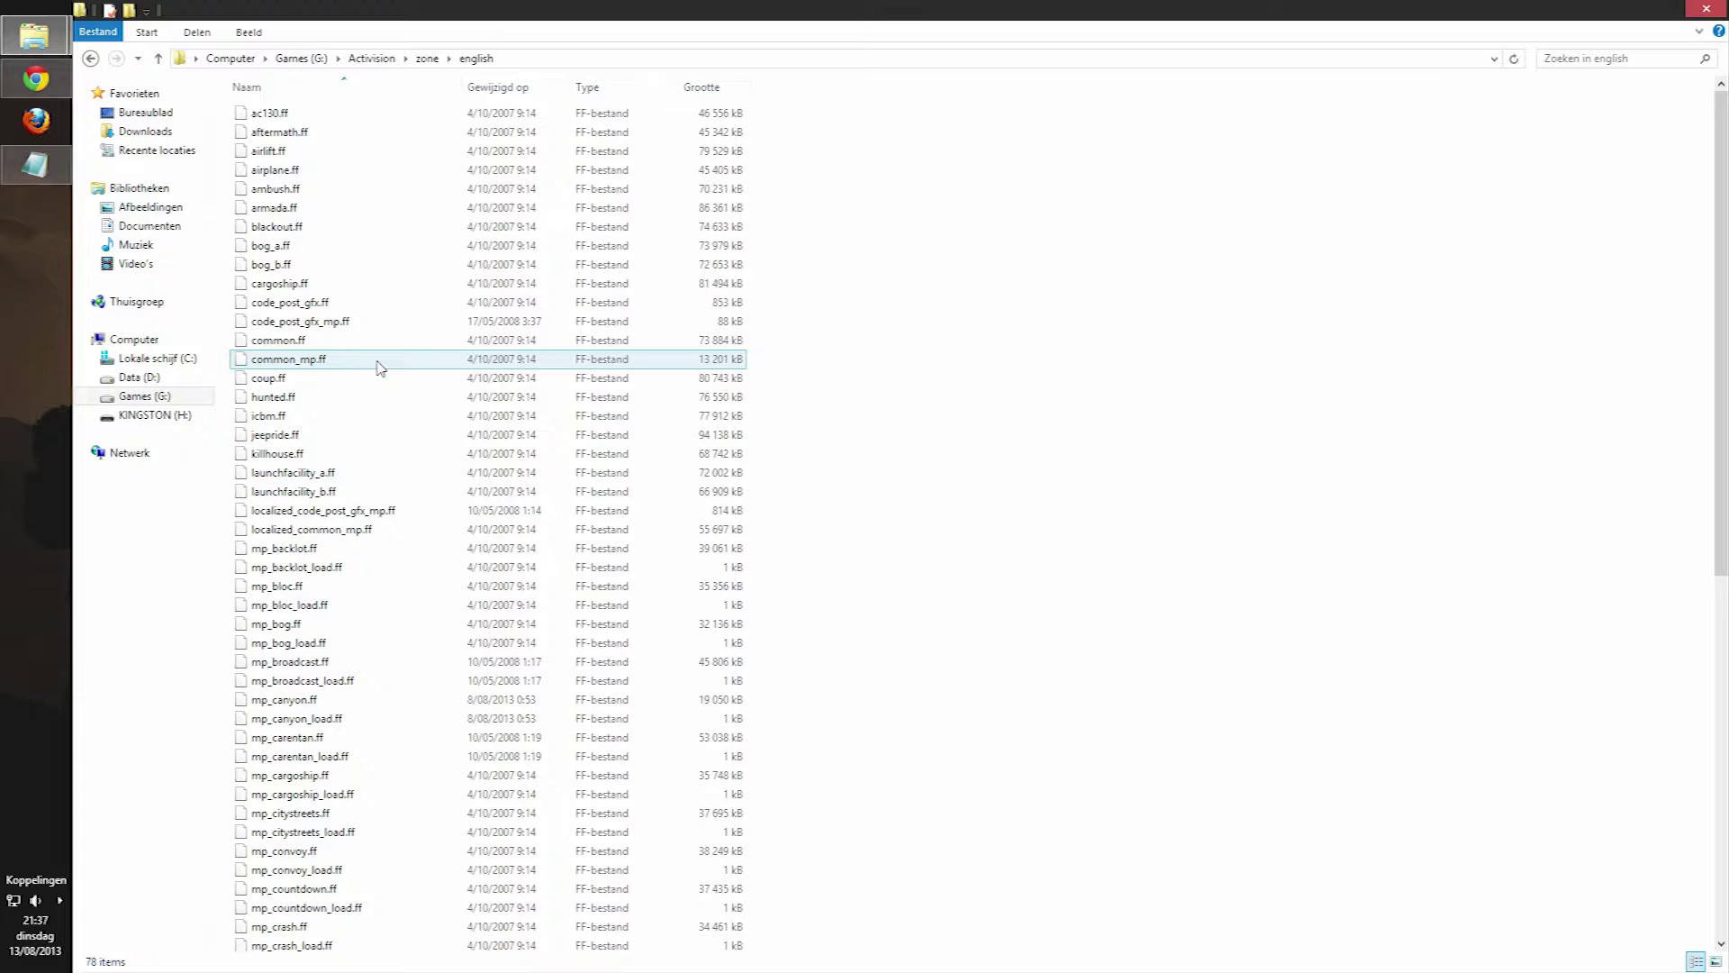
Select mp_canyon_load.ff and mp_canyon.ff in the english folder.
{"action": "scroll", "coordinate": [333, 435], "scroll_direction": "down", "scroll_amount": 1}
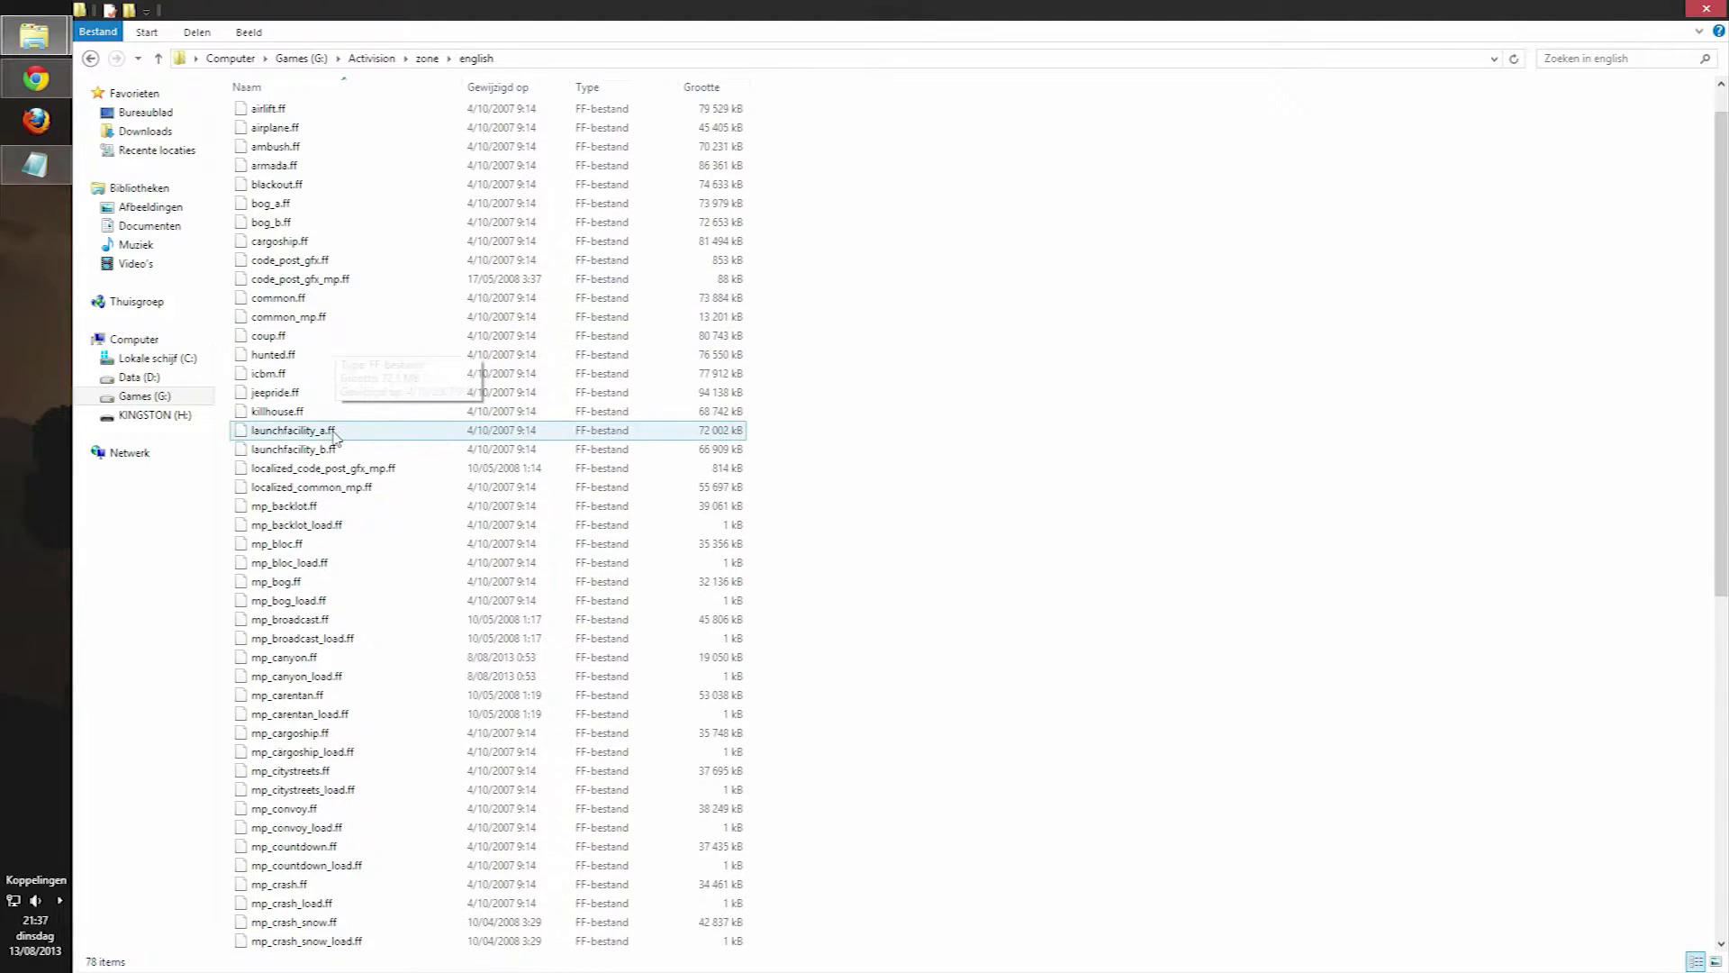
{"action": "scroll", "coordinate": [335, 437], "scroll_direction": "down", "scroll_amount": 3}
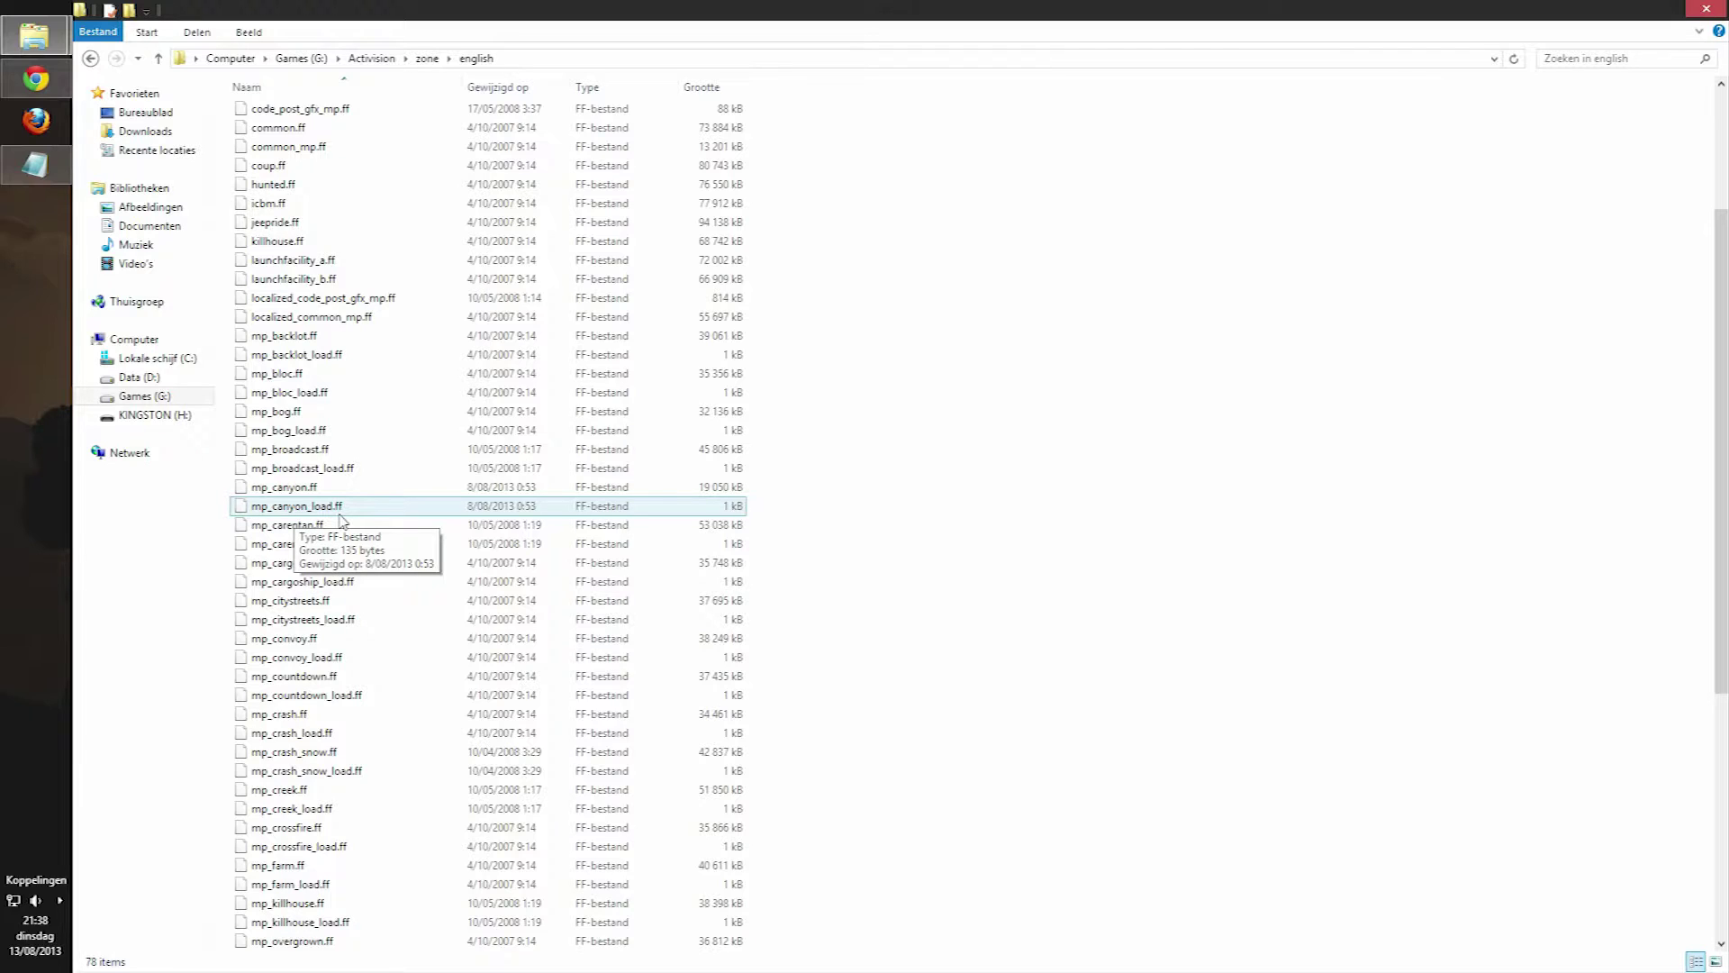
{"action": "left_click", "coordinate": [337, 509]}
{"action": "left_click", "coordinate": [315, 491], "text": "shift"}
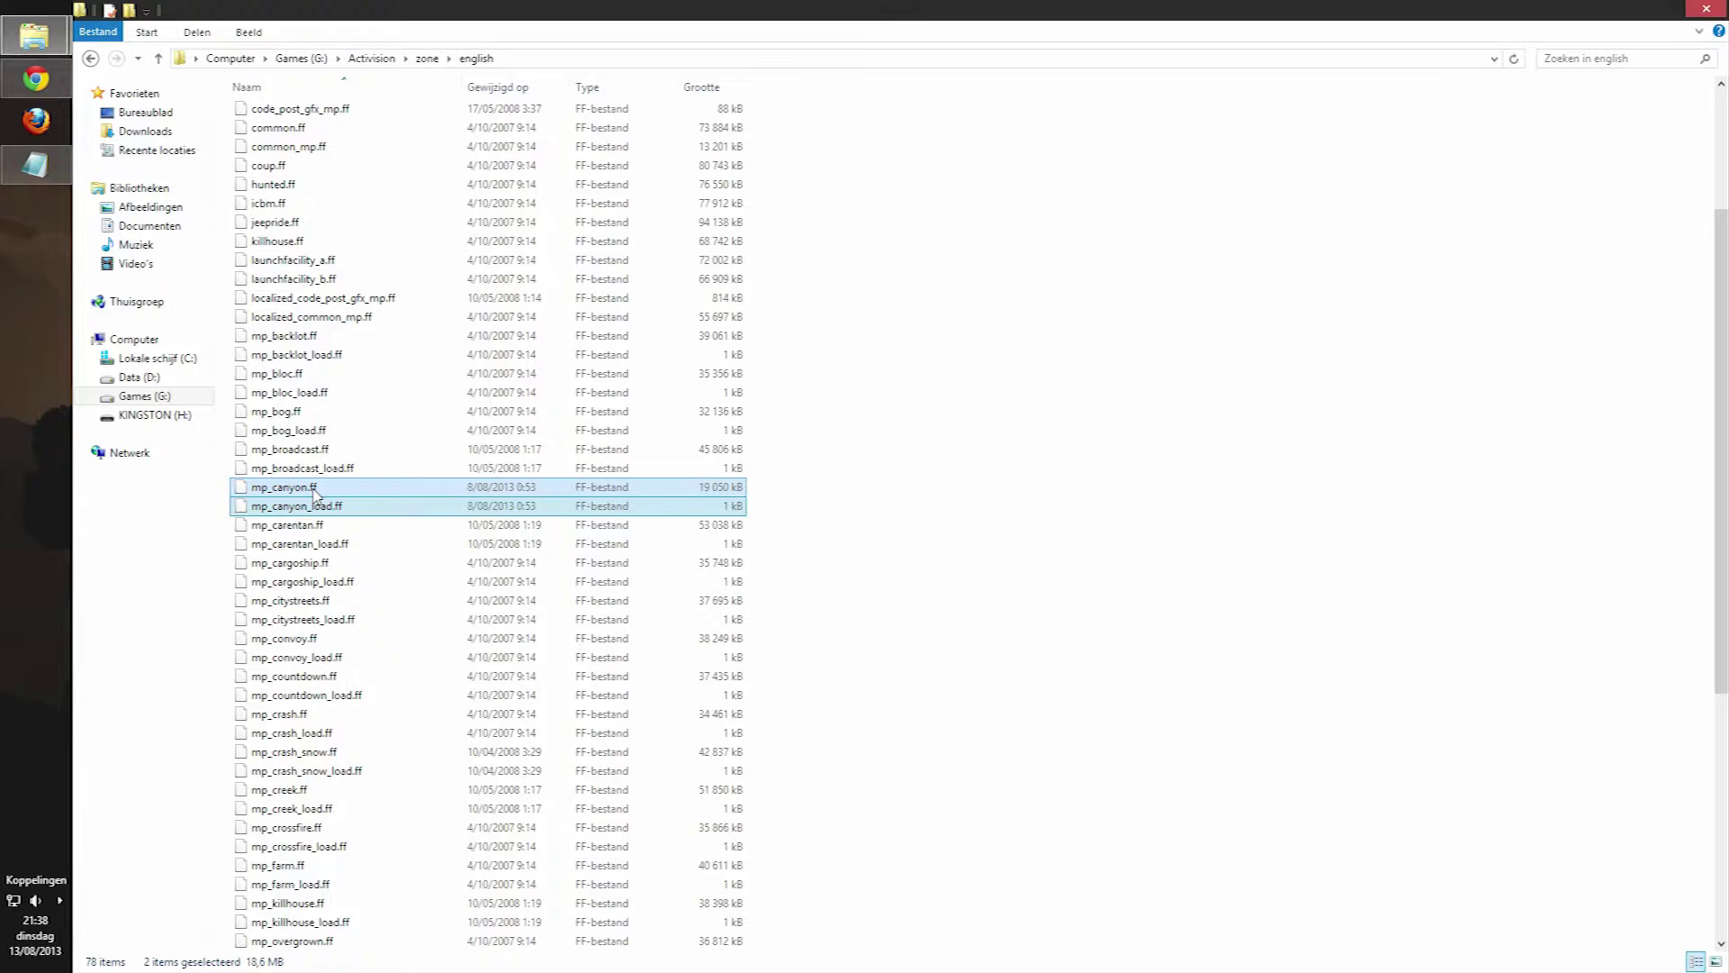
Copy mp_canyon.ff and mp_canyon_load.ff into the mp_canyon folder, then minimize the english window.
{"action": "right_click", "coordinate": [314, 493]}
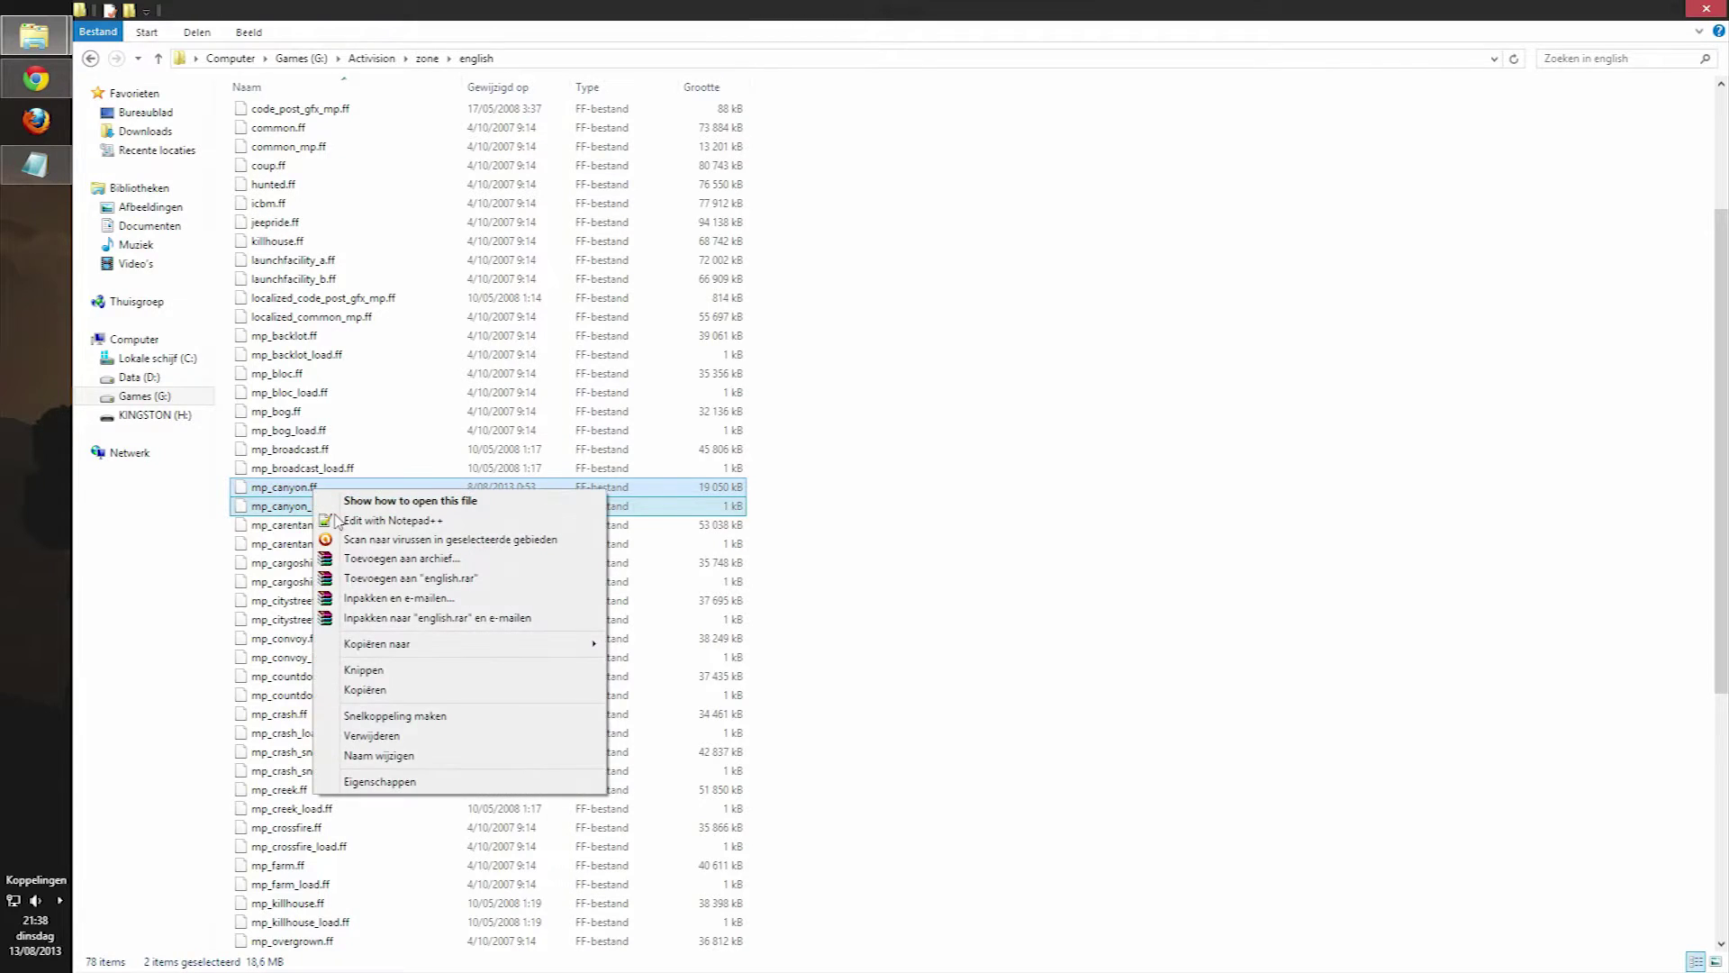
{"action": "left_click", "coordinate": [365, 690]}
{"action": "mouse_move", "coordinate": [34, 36]}
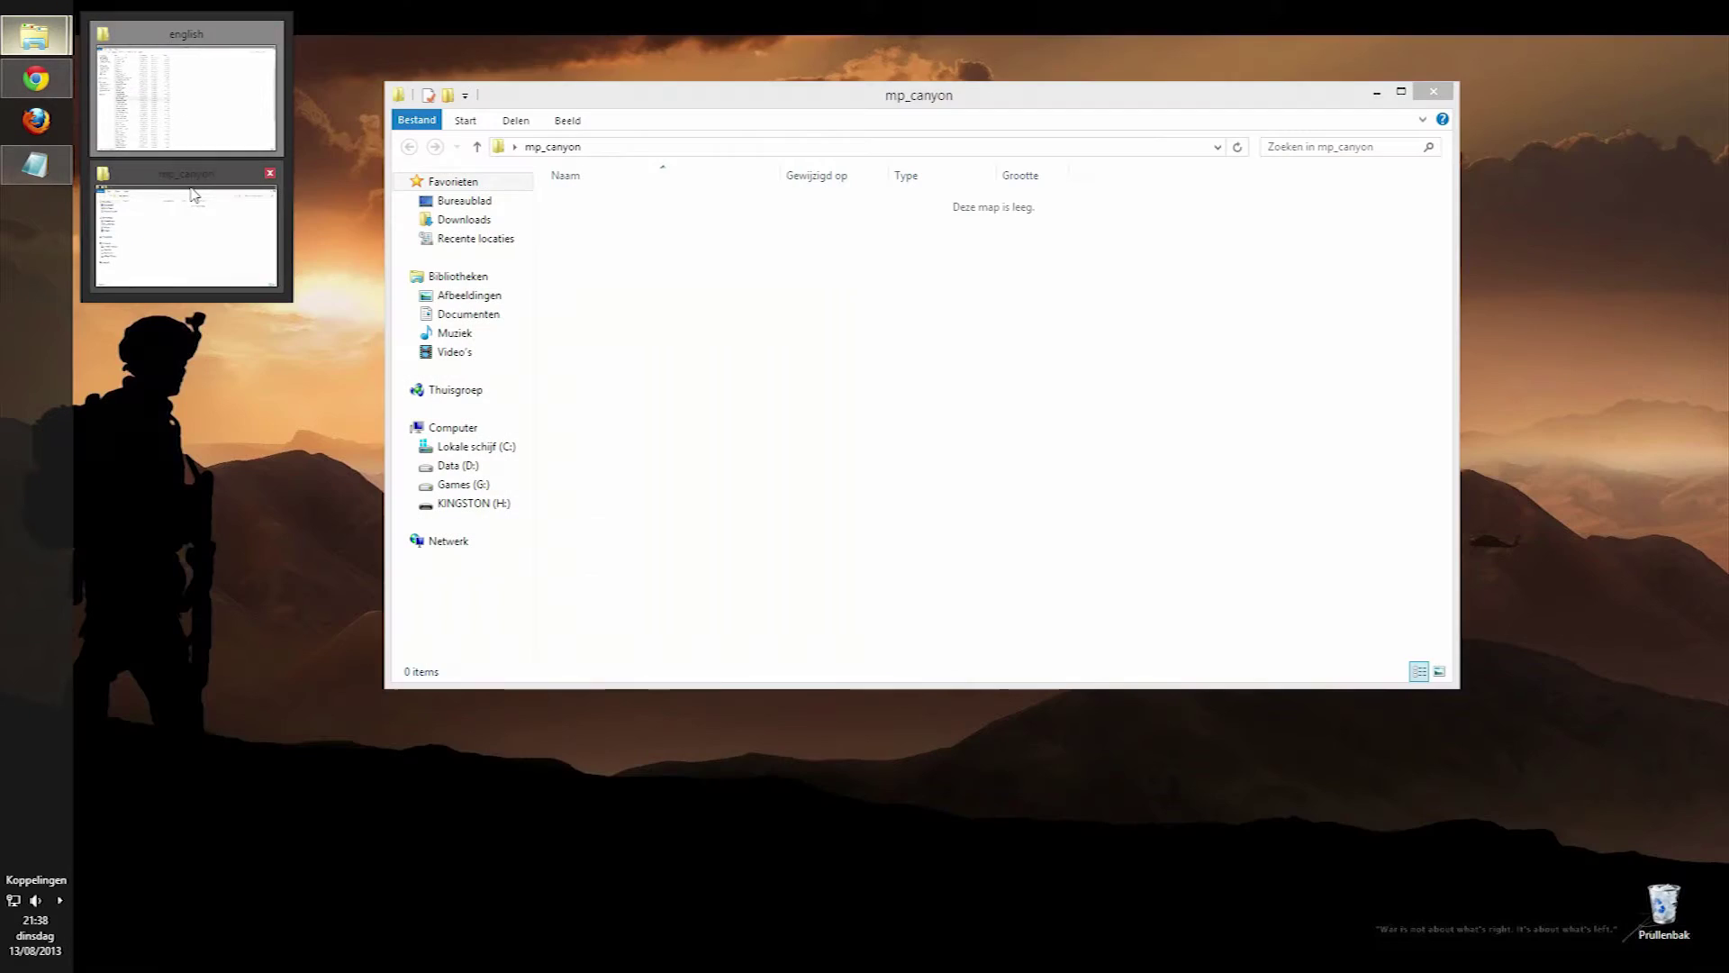
{"action": "left_click", "coordinate": [195, 192]}
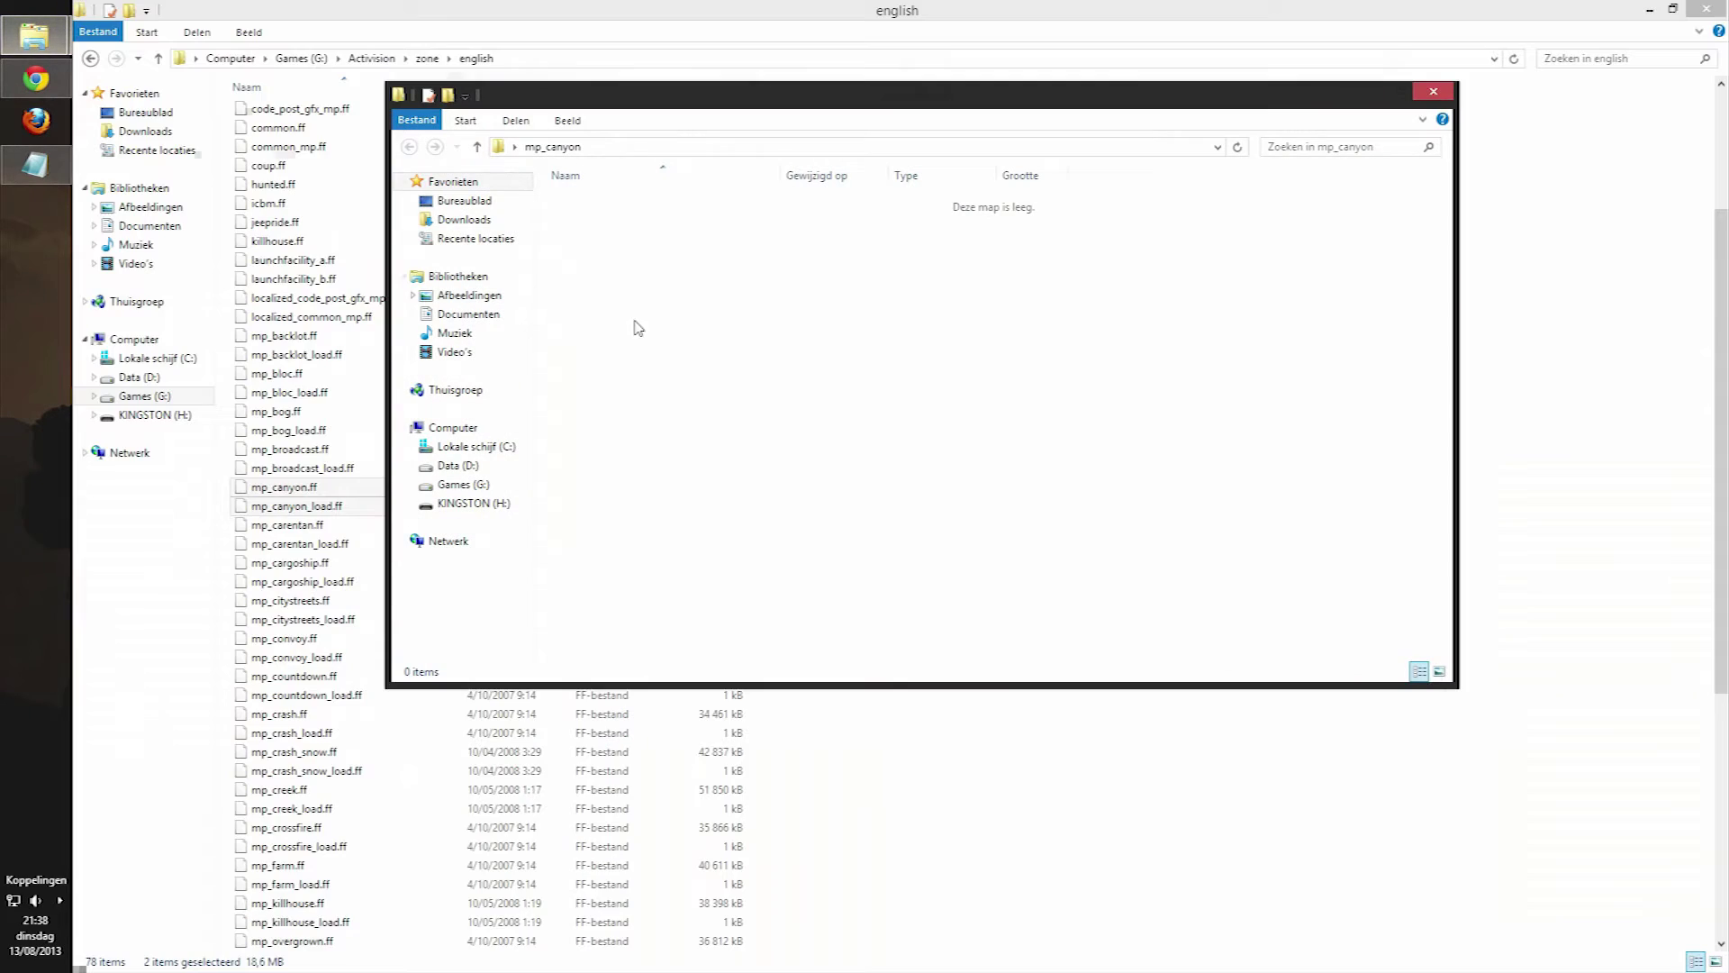
{"action": "right_click", "coordinate": [724, 306]}
{"action": "left_click", "coordinate": [783, 434]}
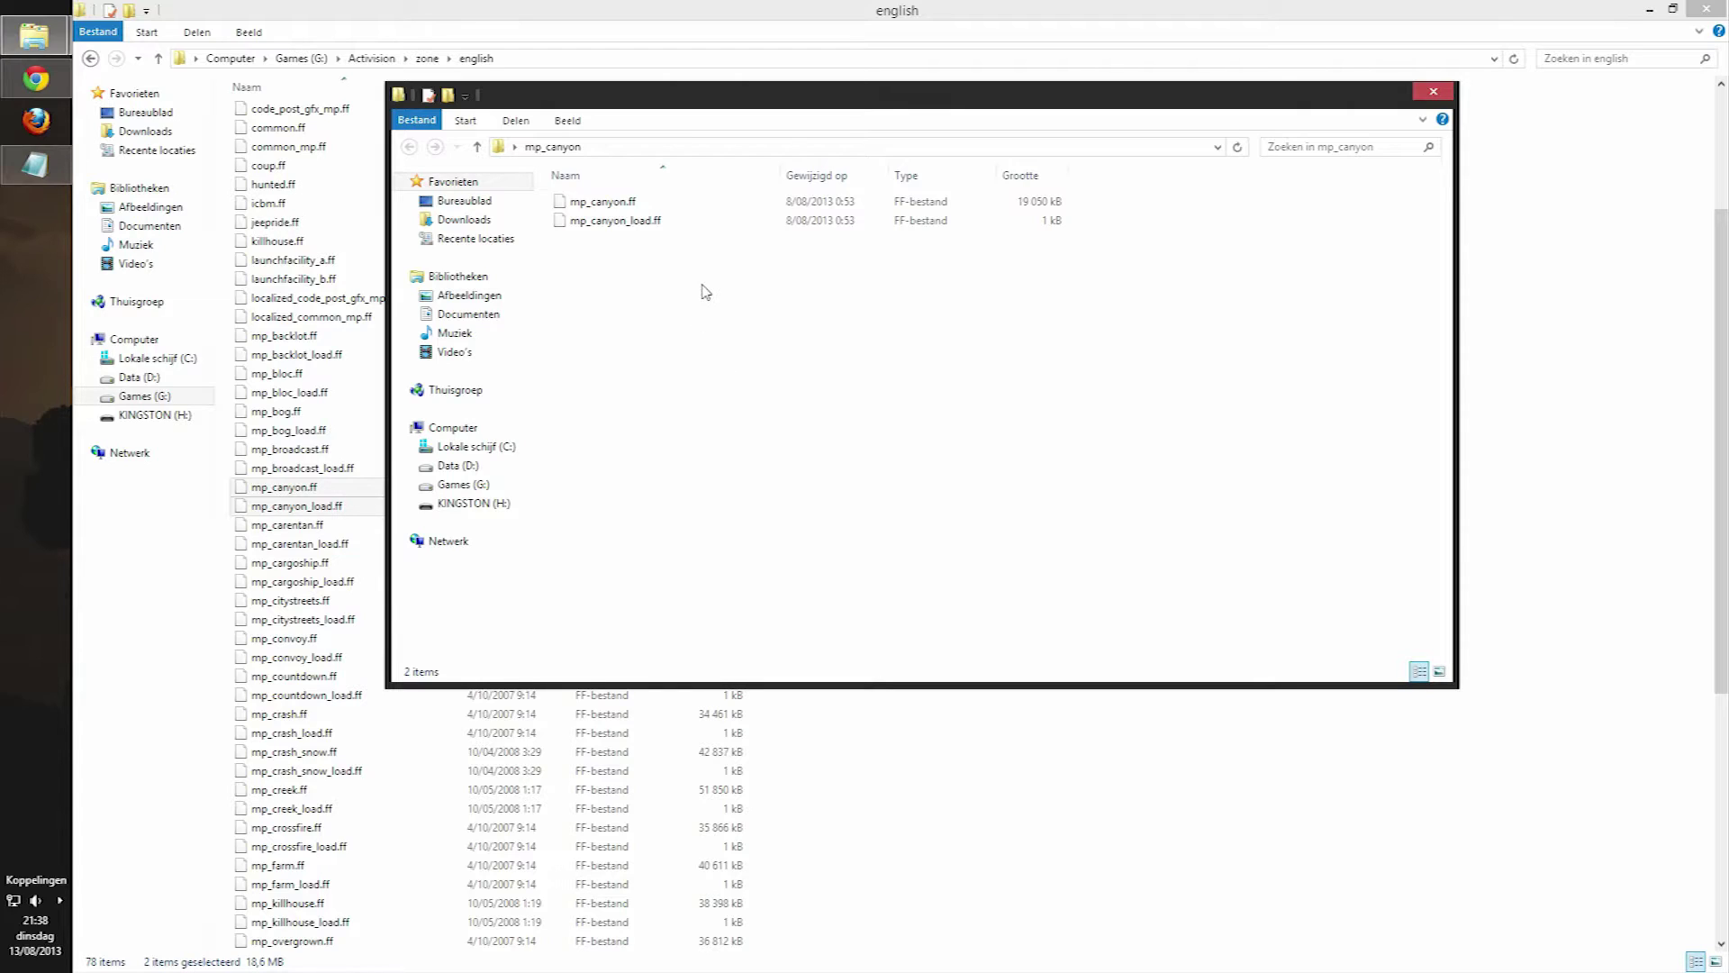
{"action": "left_click", "coordinate": [1649, 10]}
Start a ZIP archive of the mp_canyon folder in WinRAR, cancel it, and reopen the folder.
{"action": "left_click", "coordinate": [1387, 91]}
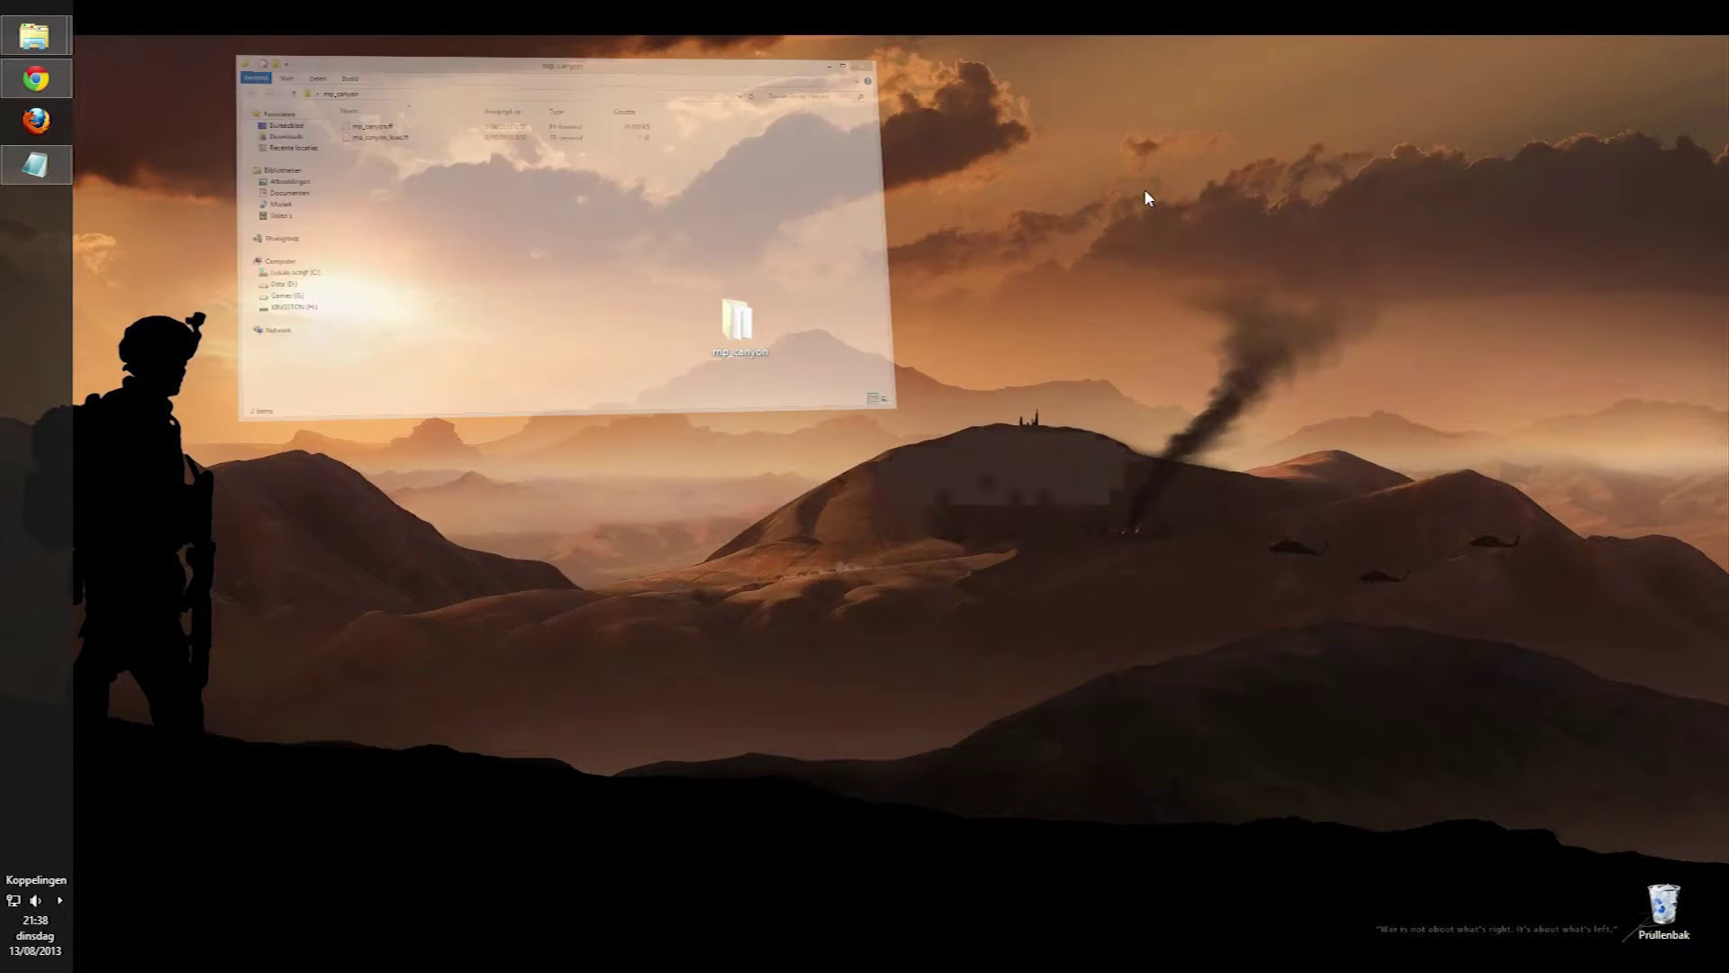
{"action": "right_click", "coordinate": [731, 341]}
{"action": "left_click", "coordinate": [785, 505]}
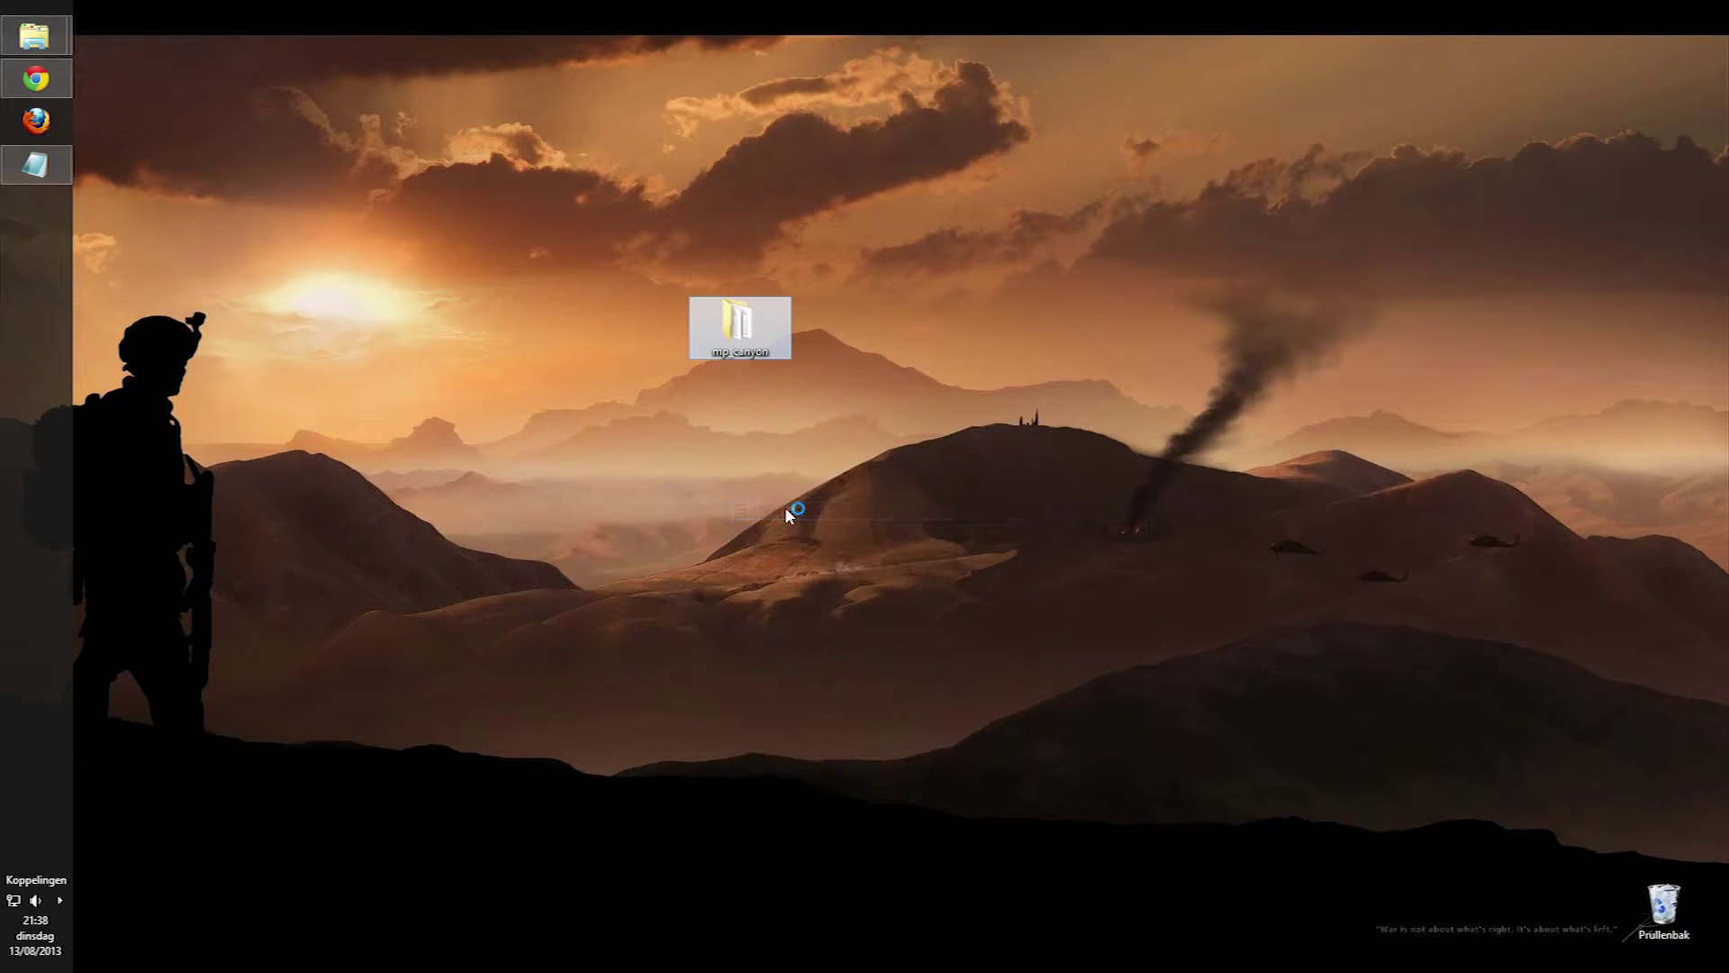
{"action": "left_click", "coordinate": [733, 505]}
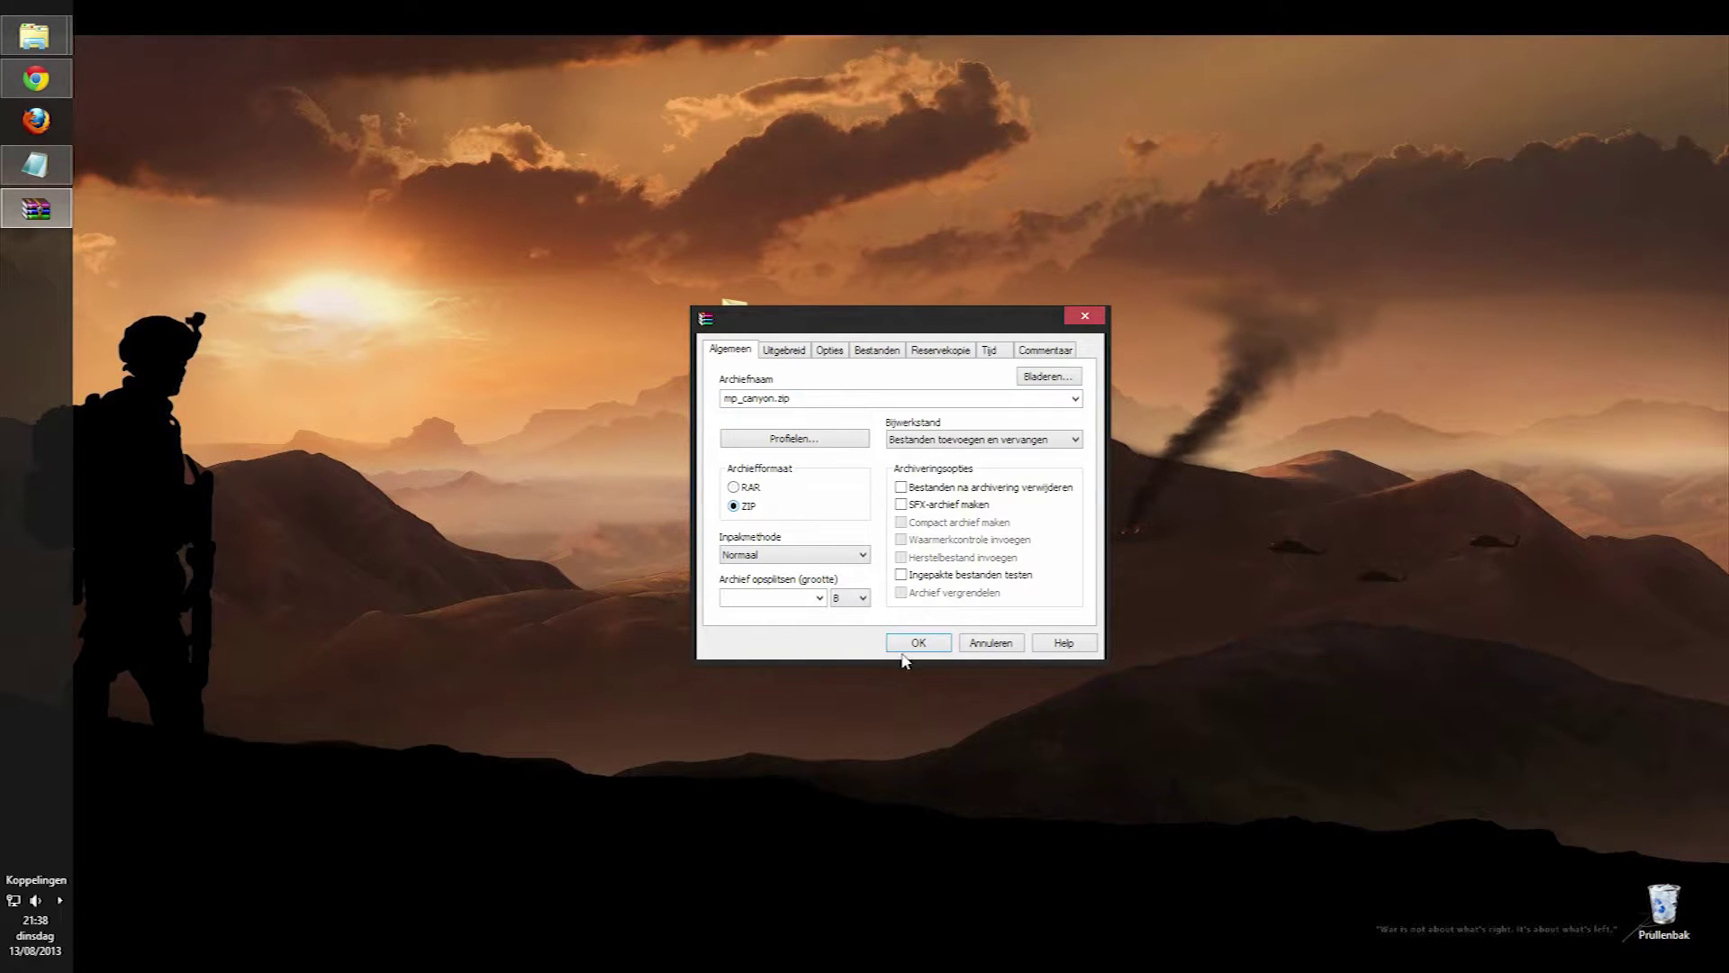
{"action": "left_click", "coordinate": [1084, 319]}
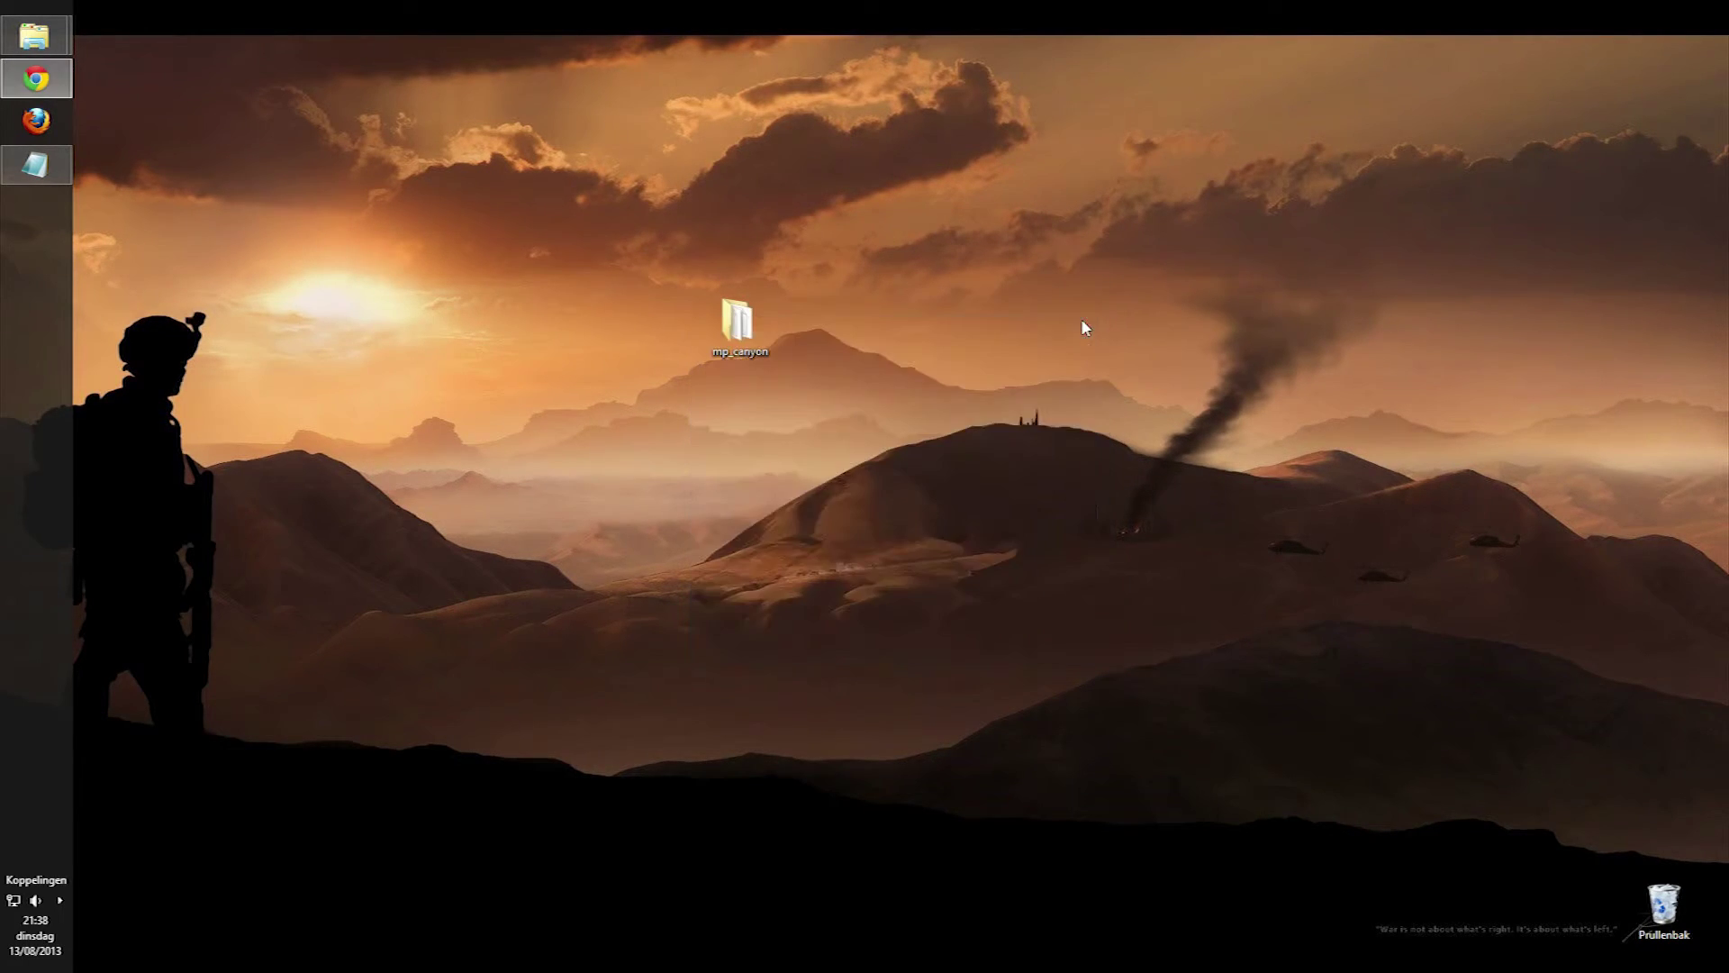
{"action": "double_click", "coordinate": [748, 333]}
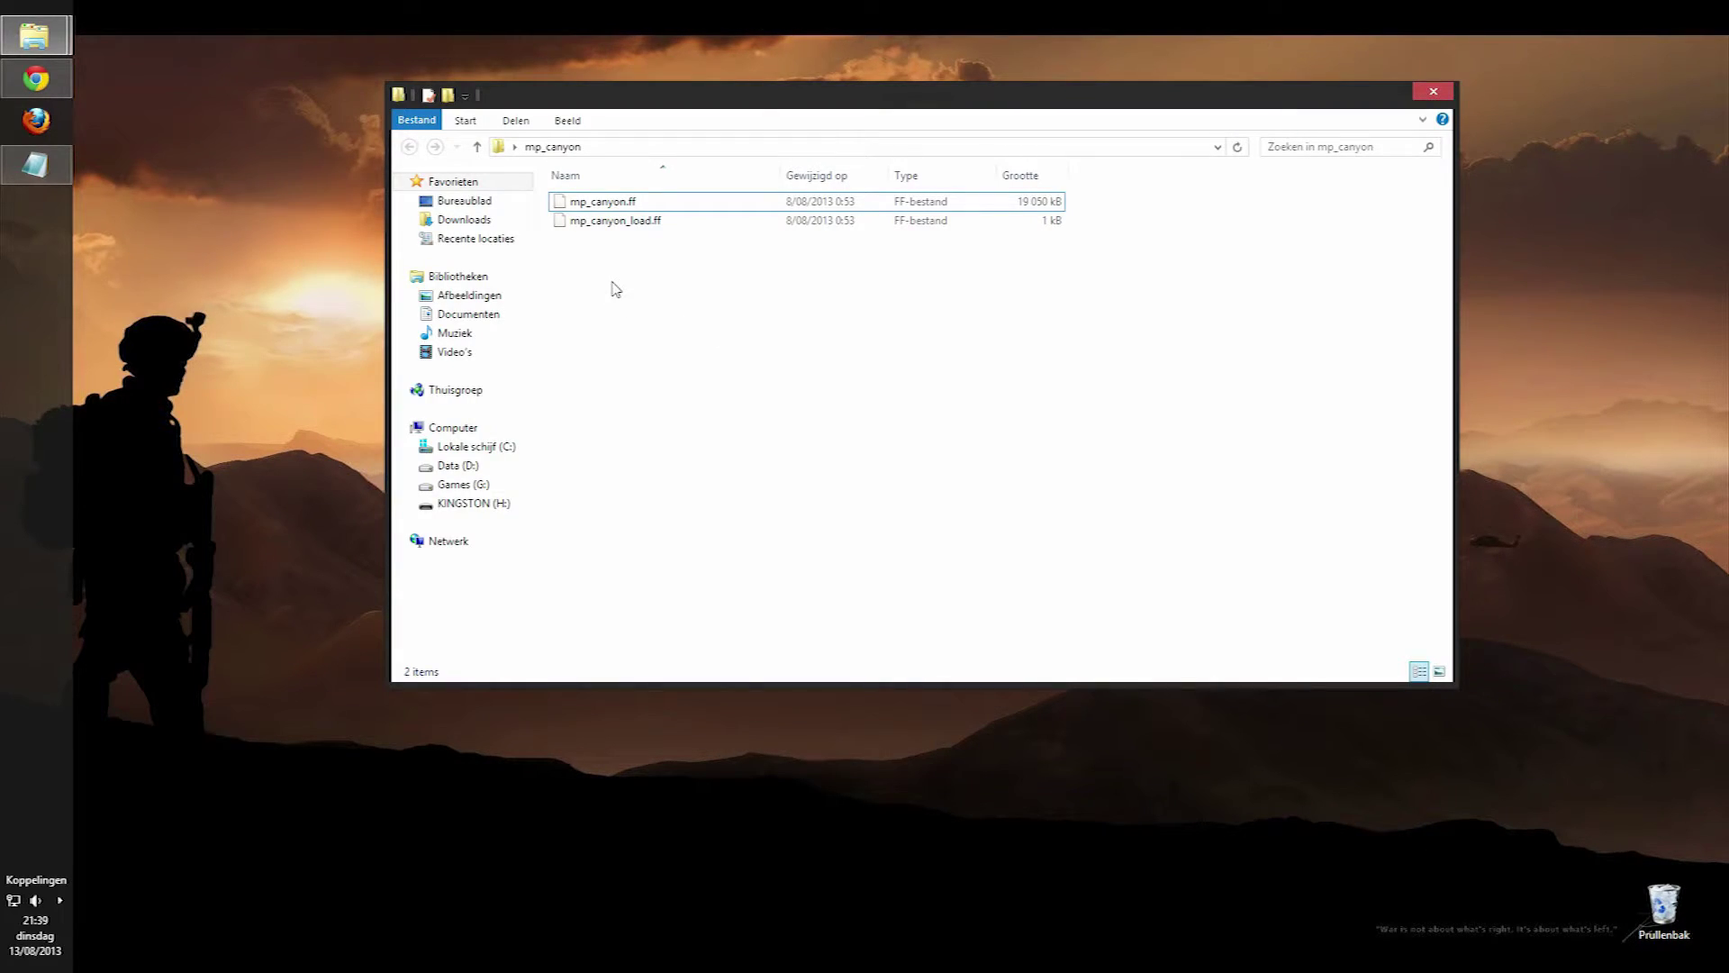
Create a subfolder named images inside mp_canyon.
{"action": "right_click", "coordinate": [606, 261]}
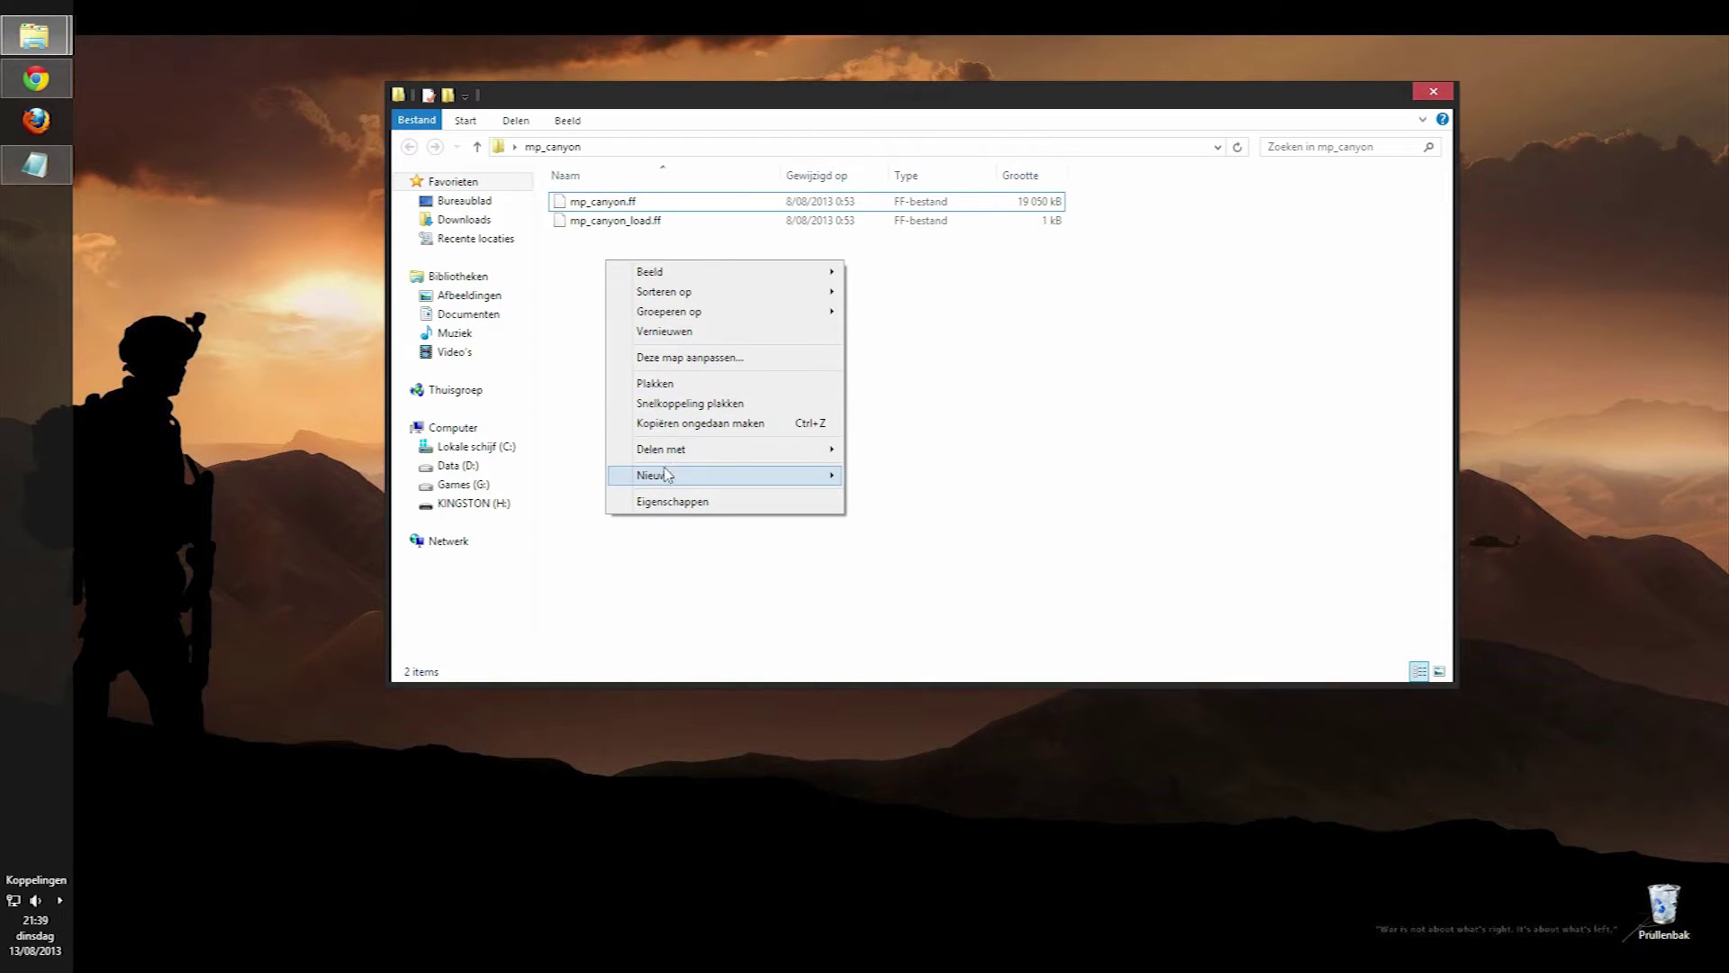
{"action": "mouse_move", "coordinate": [666, 474]}
{"action": "left_click", "coordinate": [896, 477]}
{"action": "key", "text": "BackSpace"}
{"action": "type", "text": "i"}
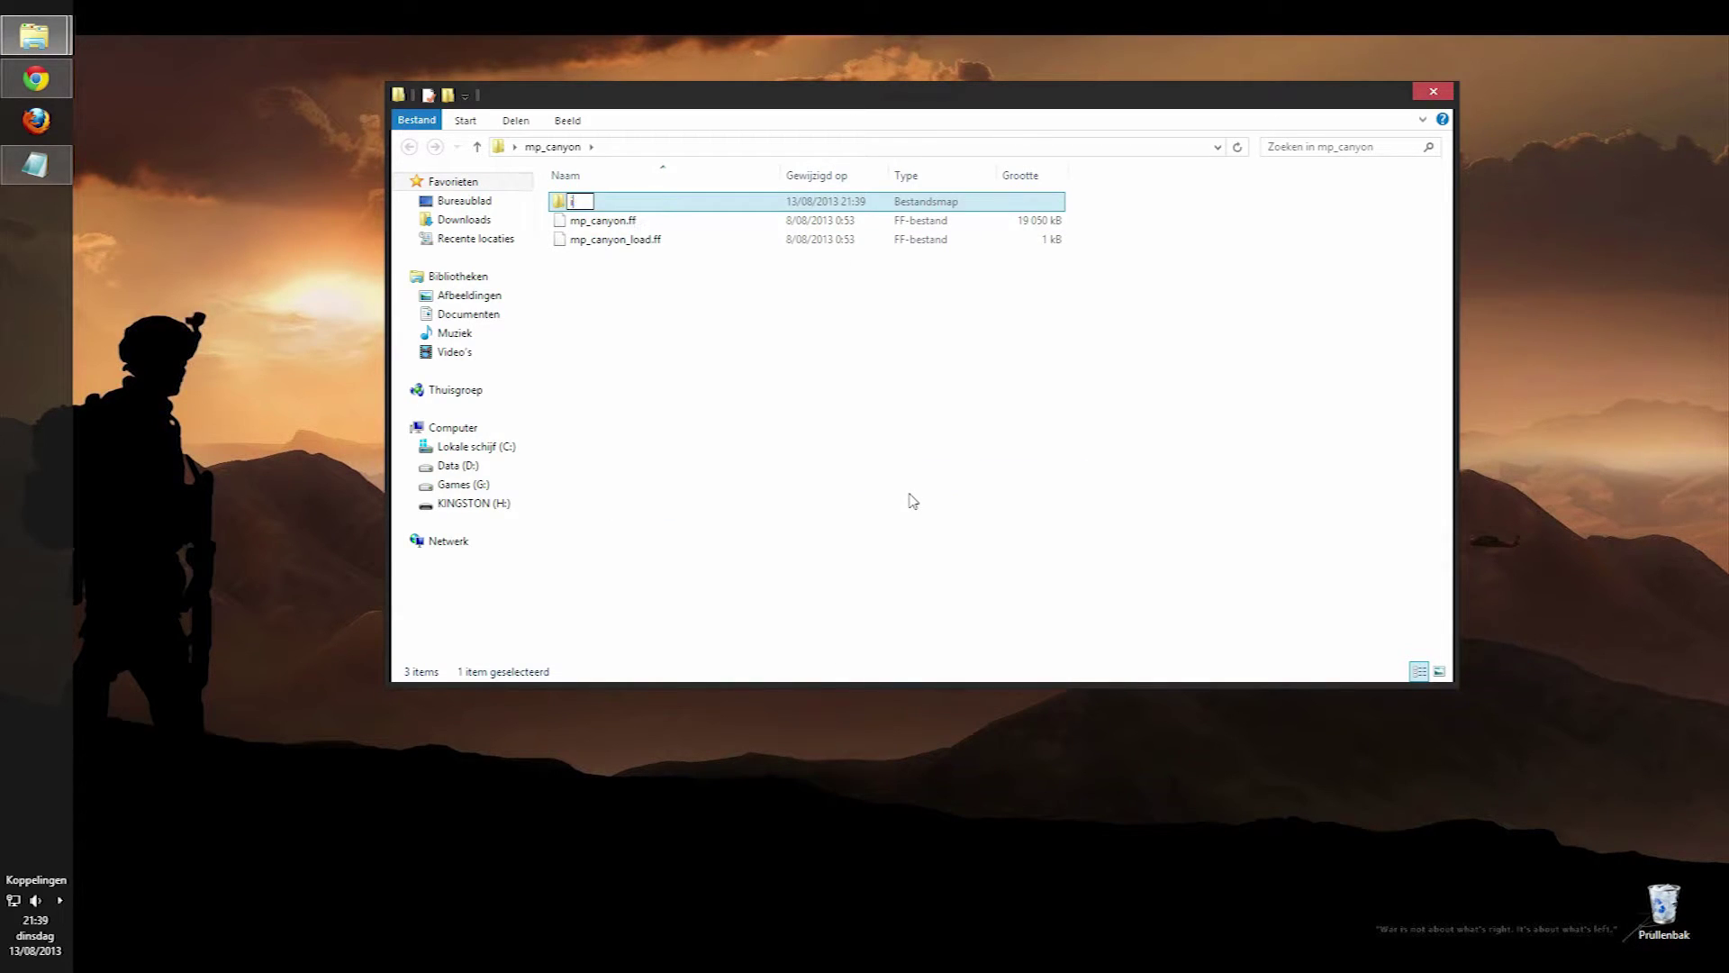
{"action": "type", "text": "mages"}
{"action": "key", "text": "Return"}
Add a second subfolder named mp, then open the images folder.
{"action": "right_click", "coordinate": [912, 501]}
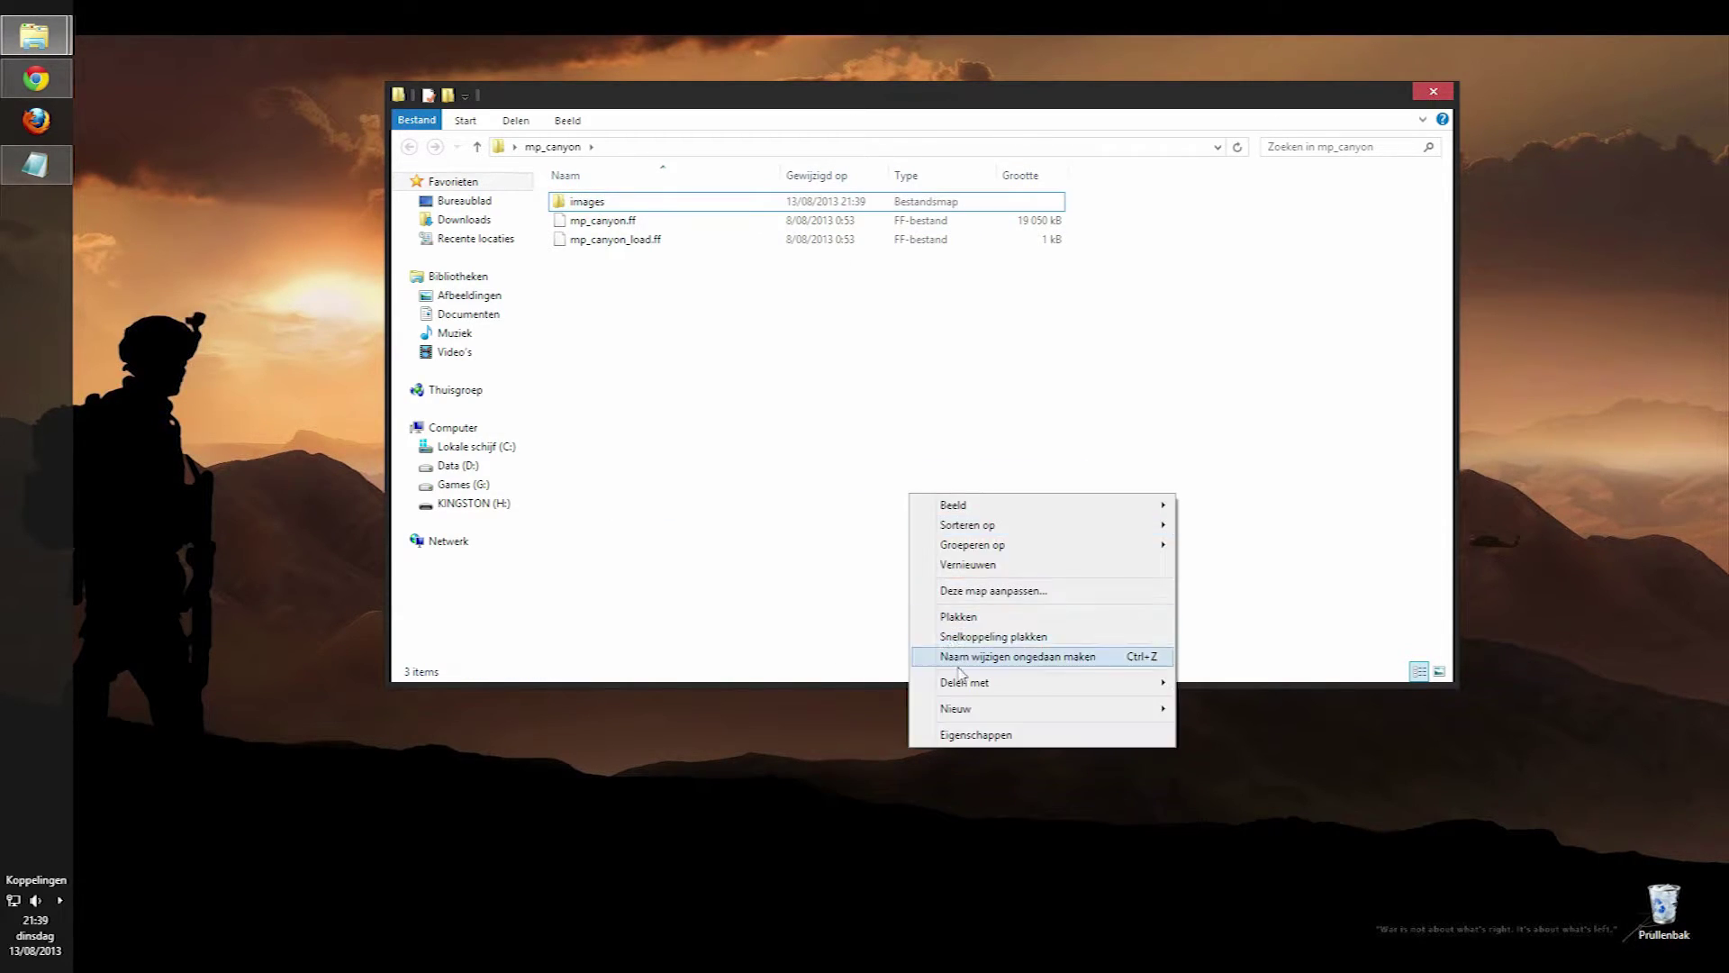
{"action": "mouse_move", "coordinate": [957, 707]}
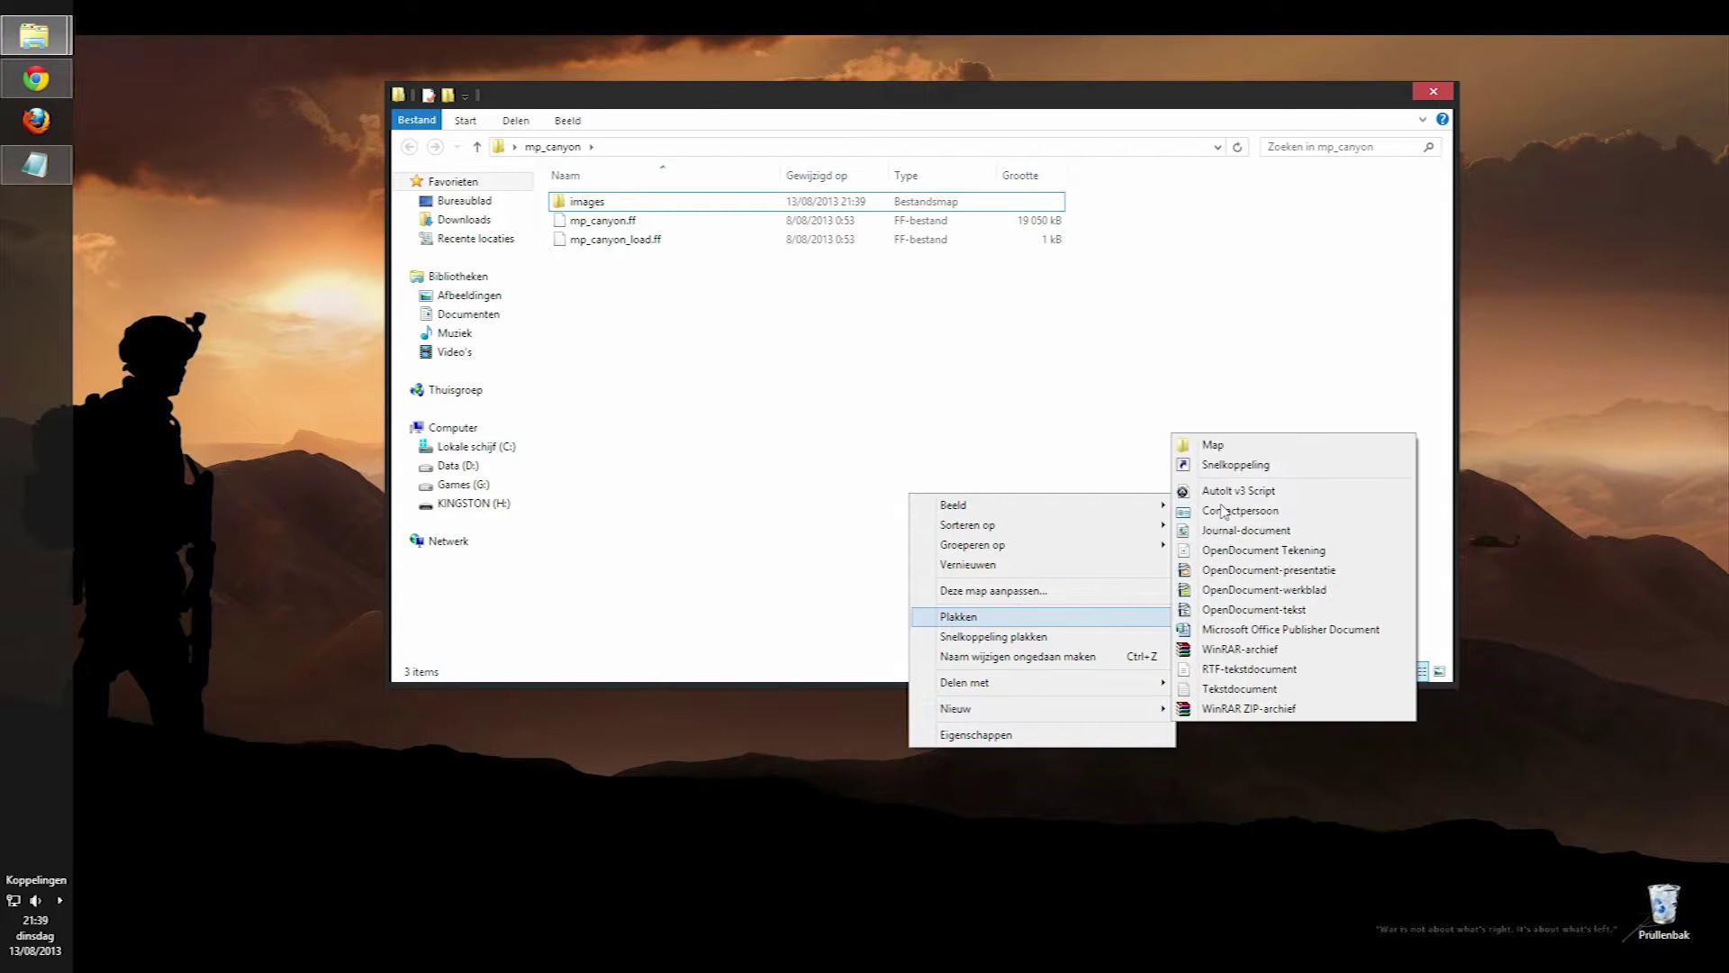
{"action": "left_click", "coordinate": [1206, 444]}
{"action": "type", "text": "mp"}
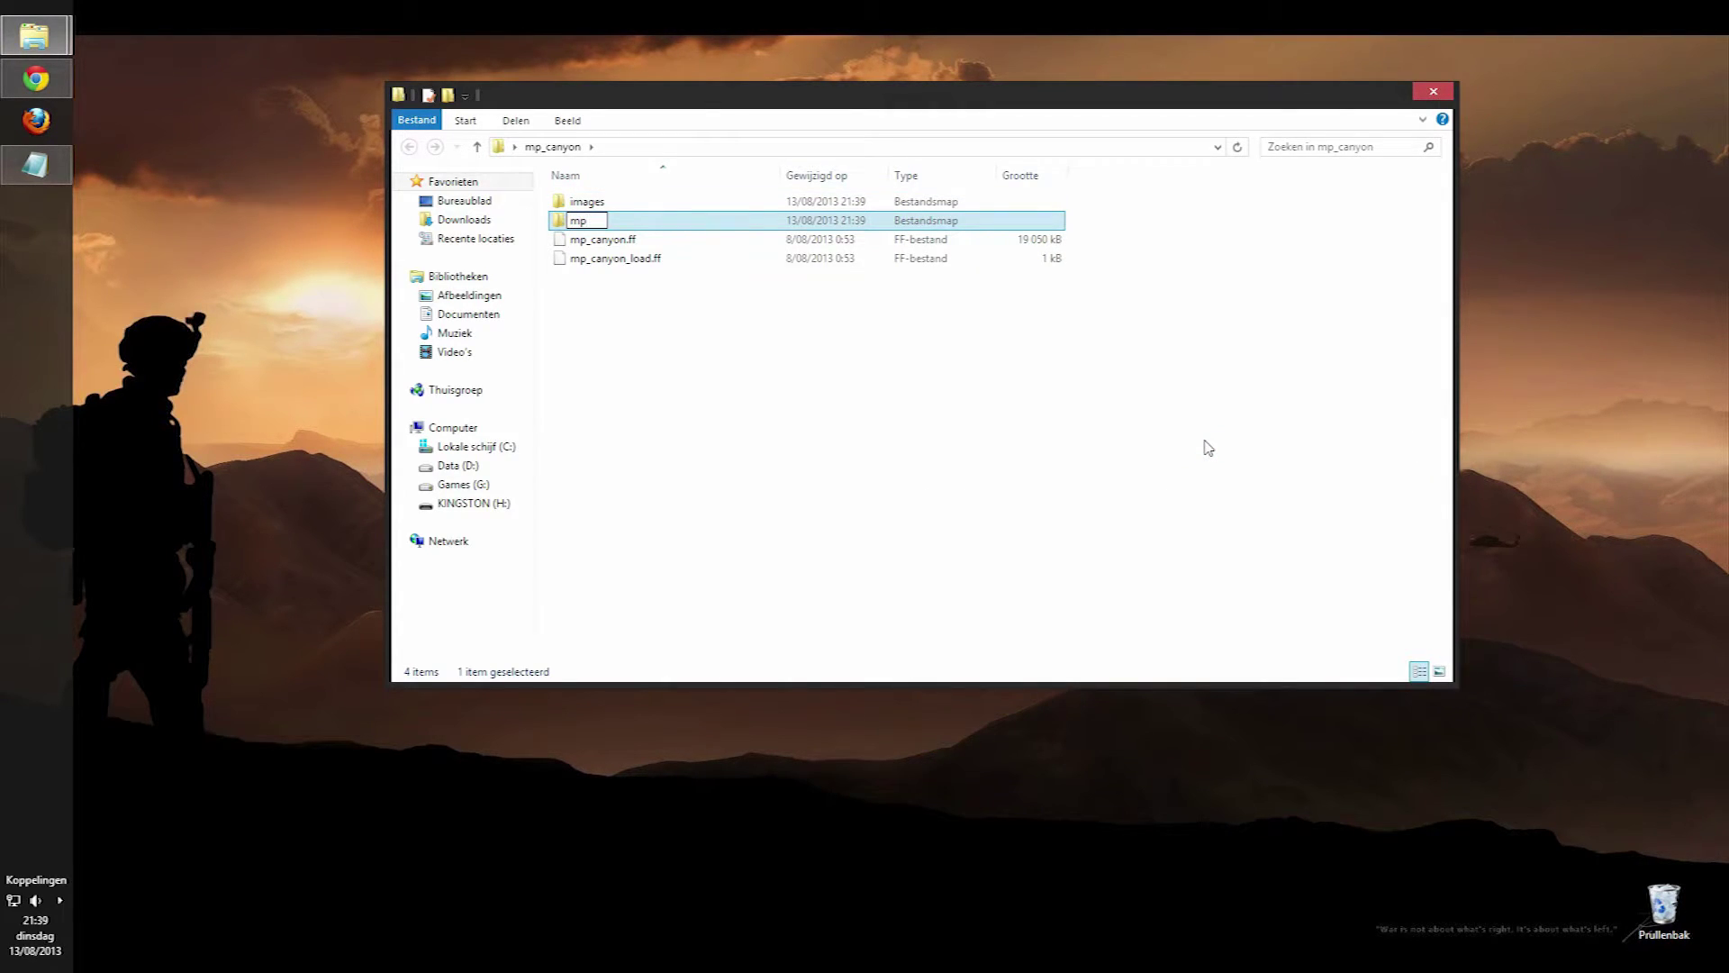
{"action": "left_click", "coordinate": [1208, 448]}
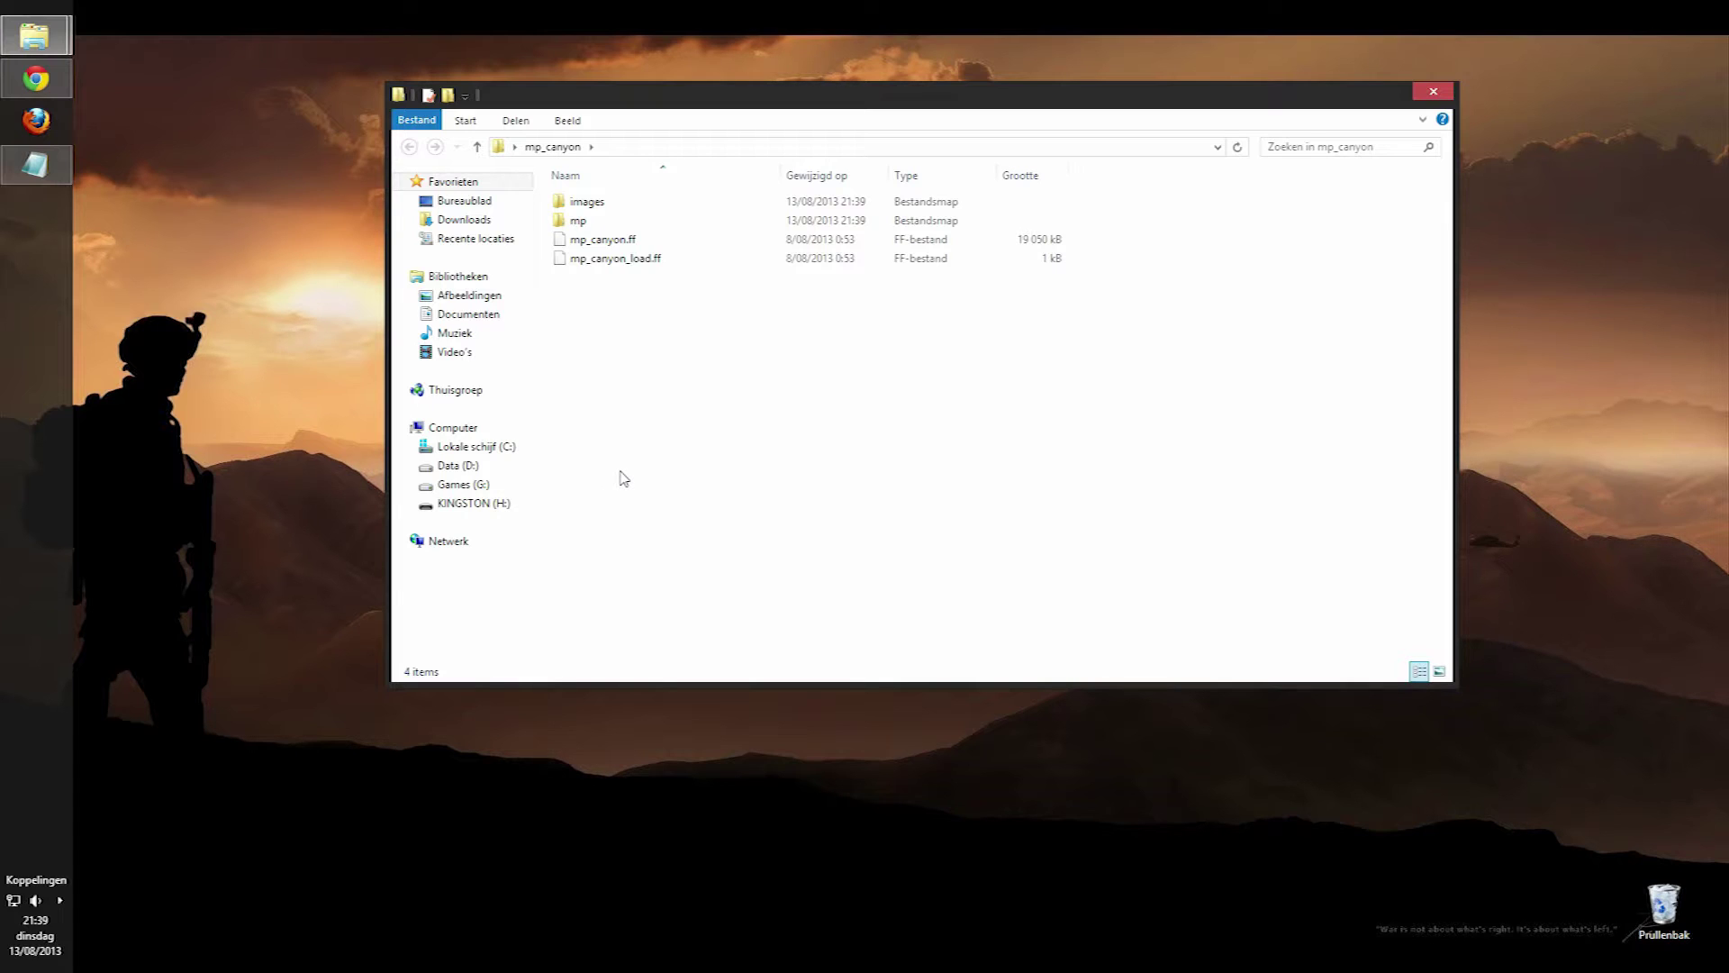
{"action": "left_click", "coordinate": [597, 207]}
{"action": "double_click", "coordinate": [597, 207]}
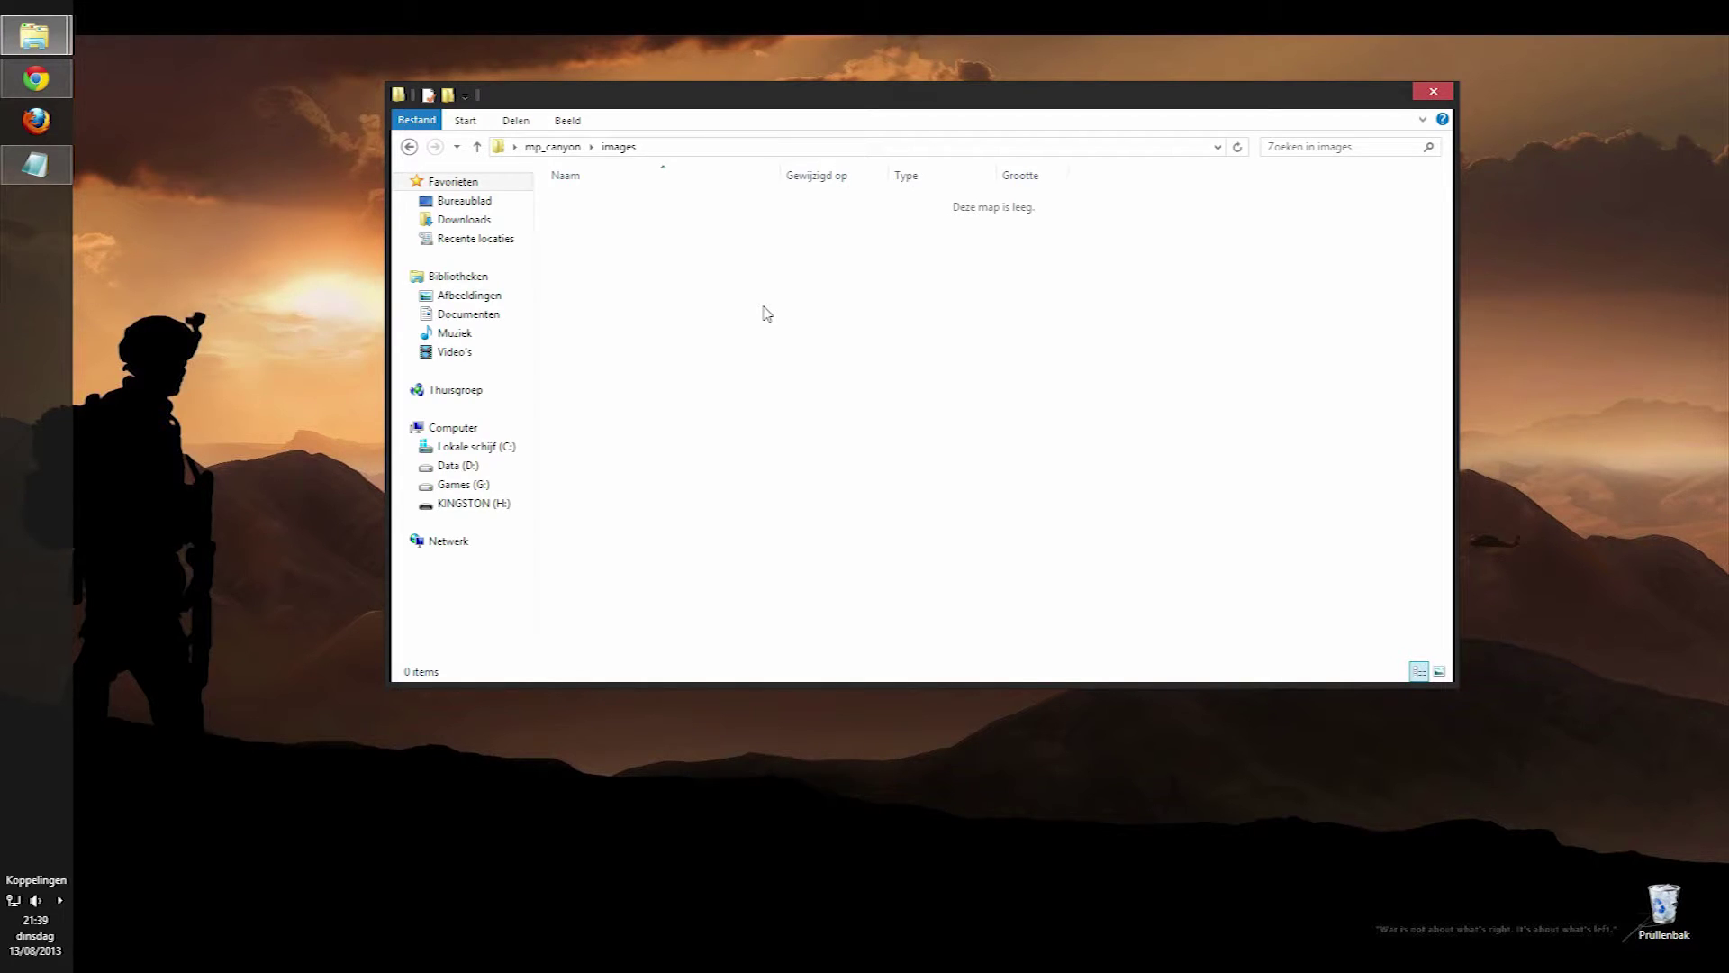
Go back up to mp_canyon and open the mp subfolder.
{"action": "key", "text": "BackSpace"}
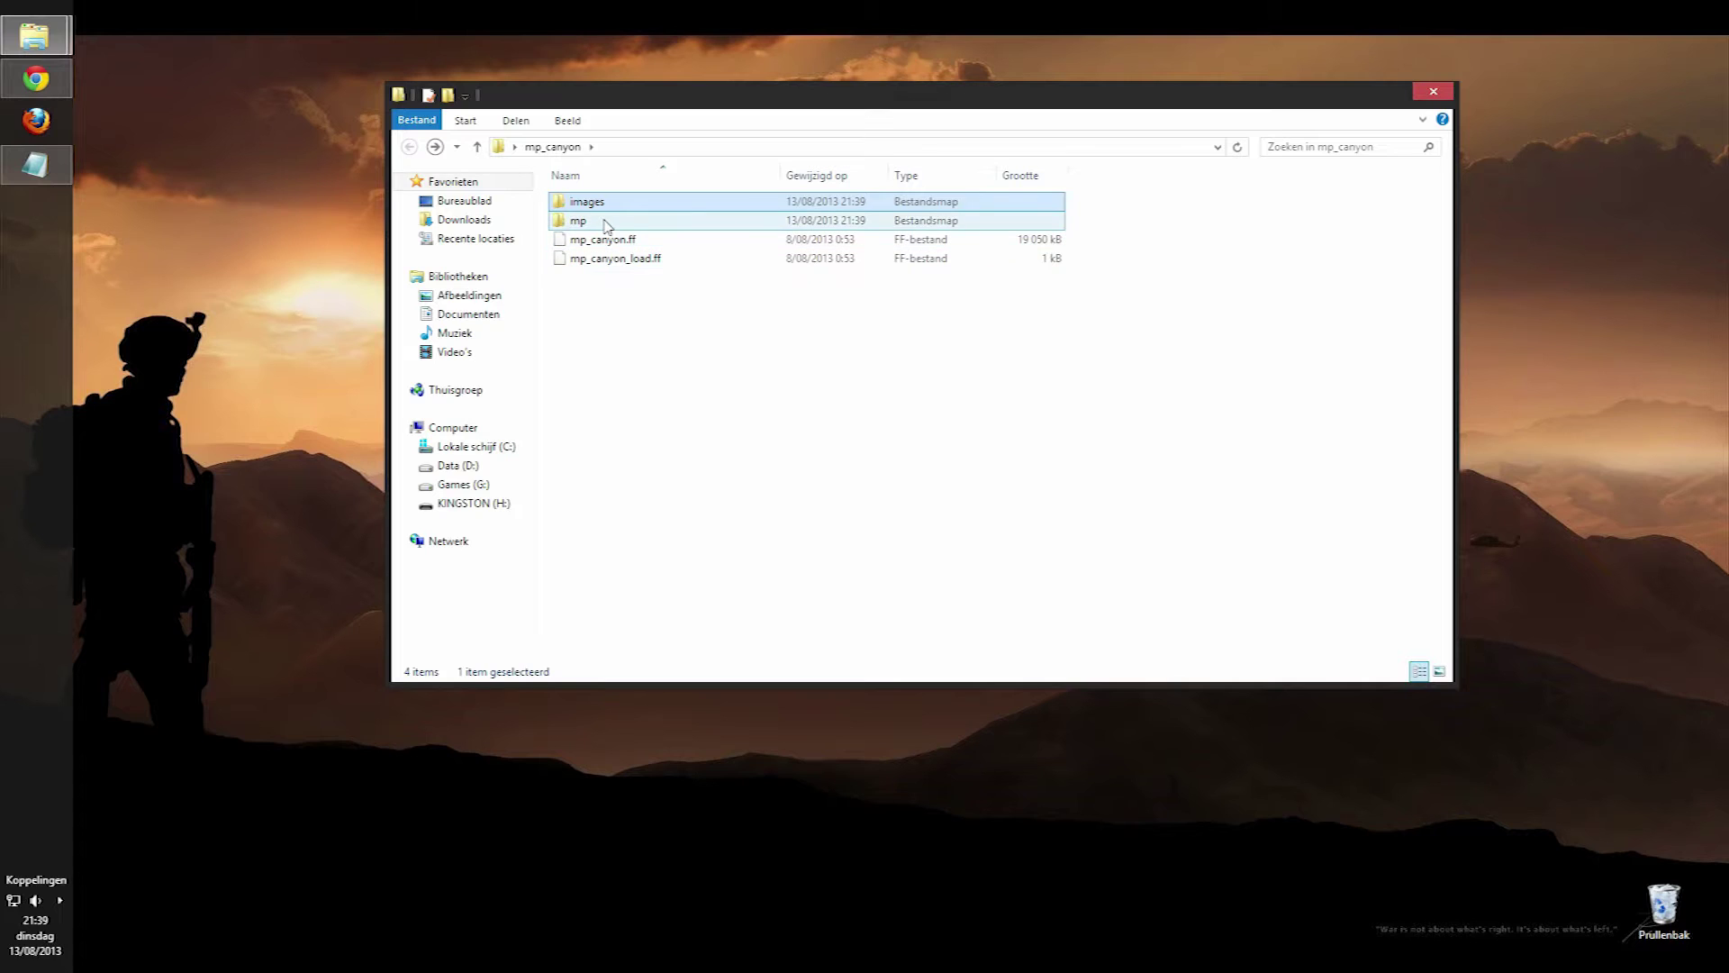
{"action": "double_click", "coordinate": [606, 223]}
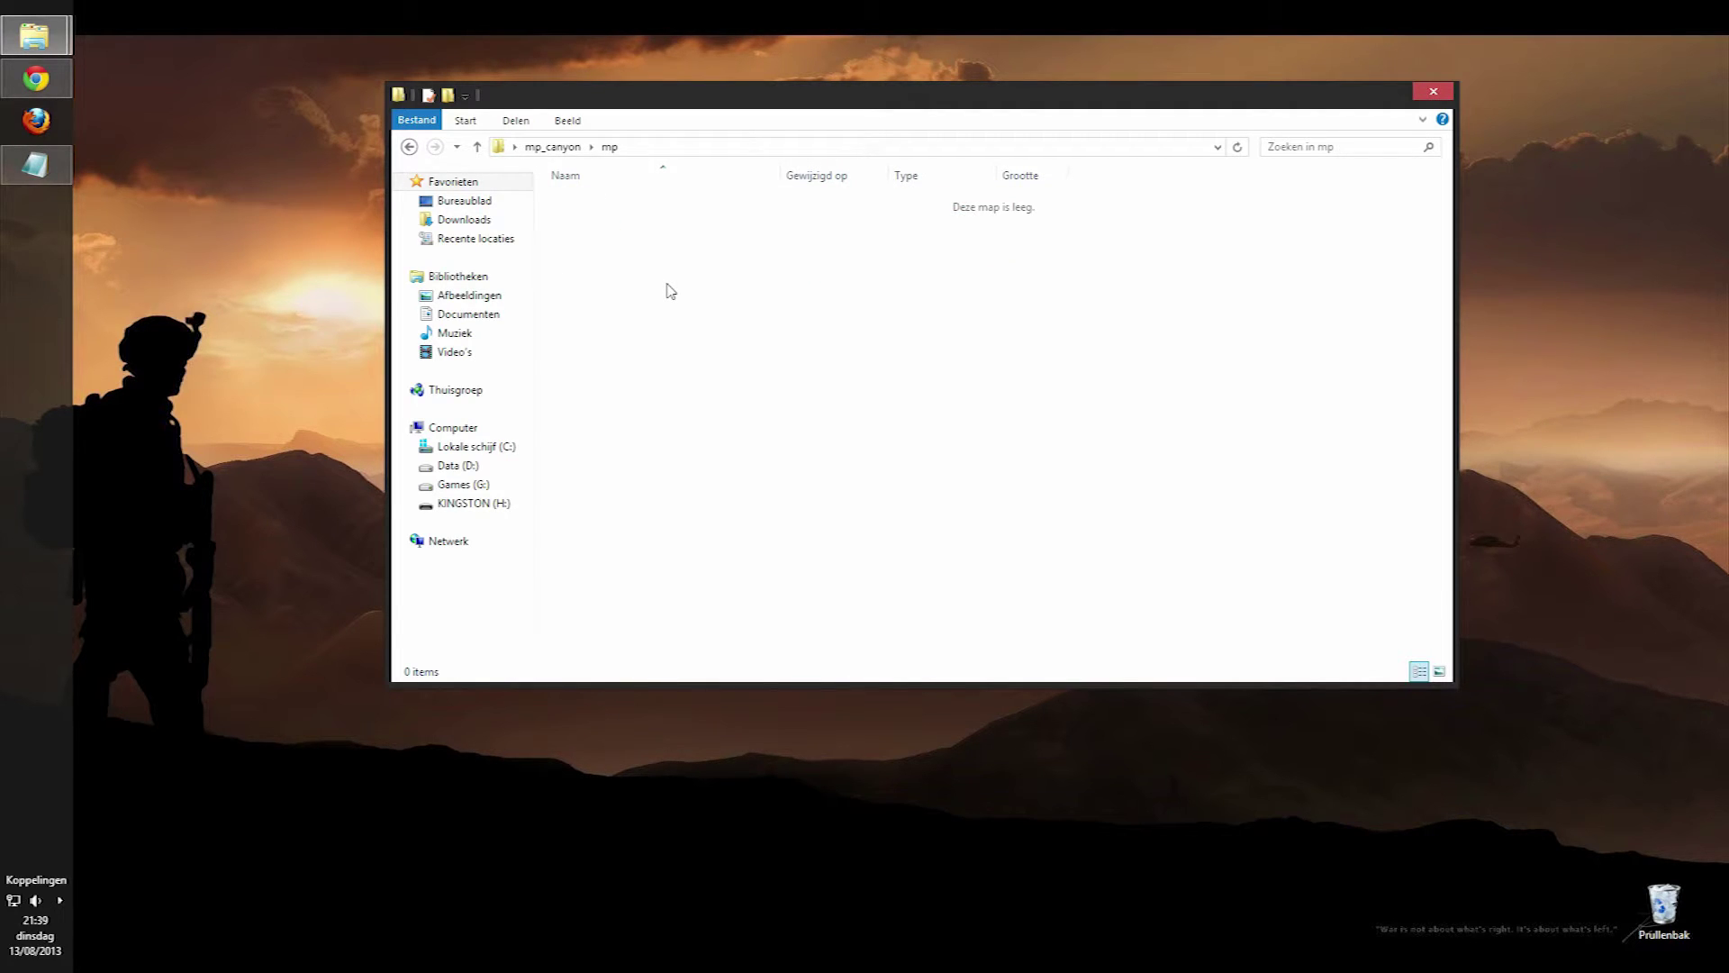
Bring up the Notepad text with map mp_canyon, longname Canyon, gametype dm, and review it.
{"action": "mouse_move", "coordinate": [36, 167]}
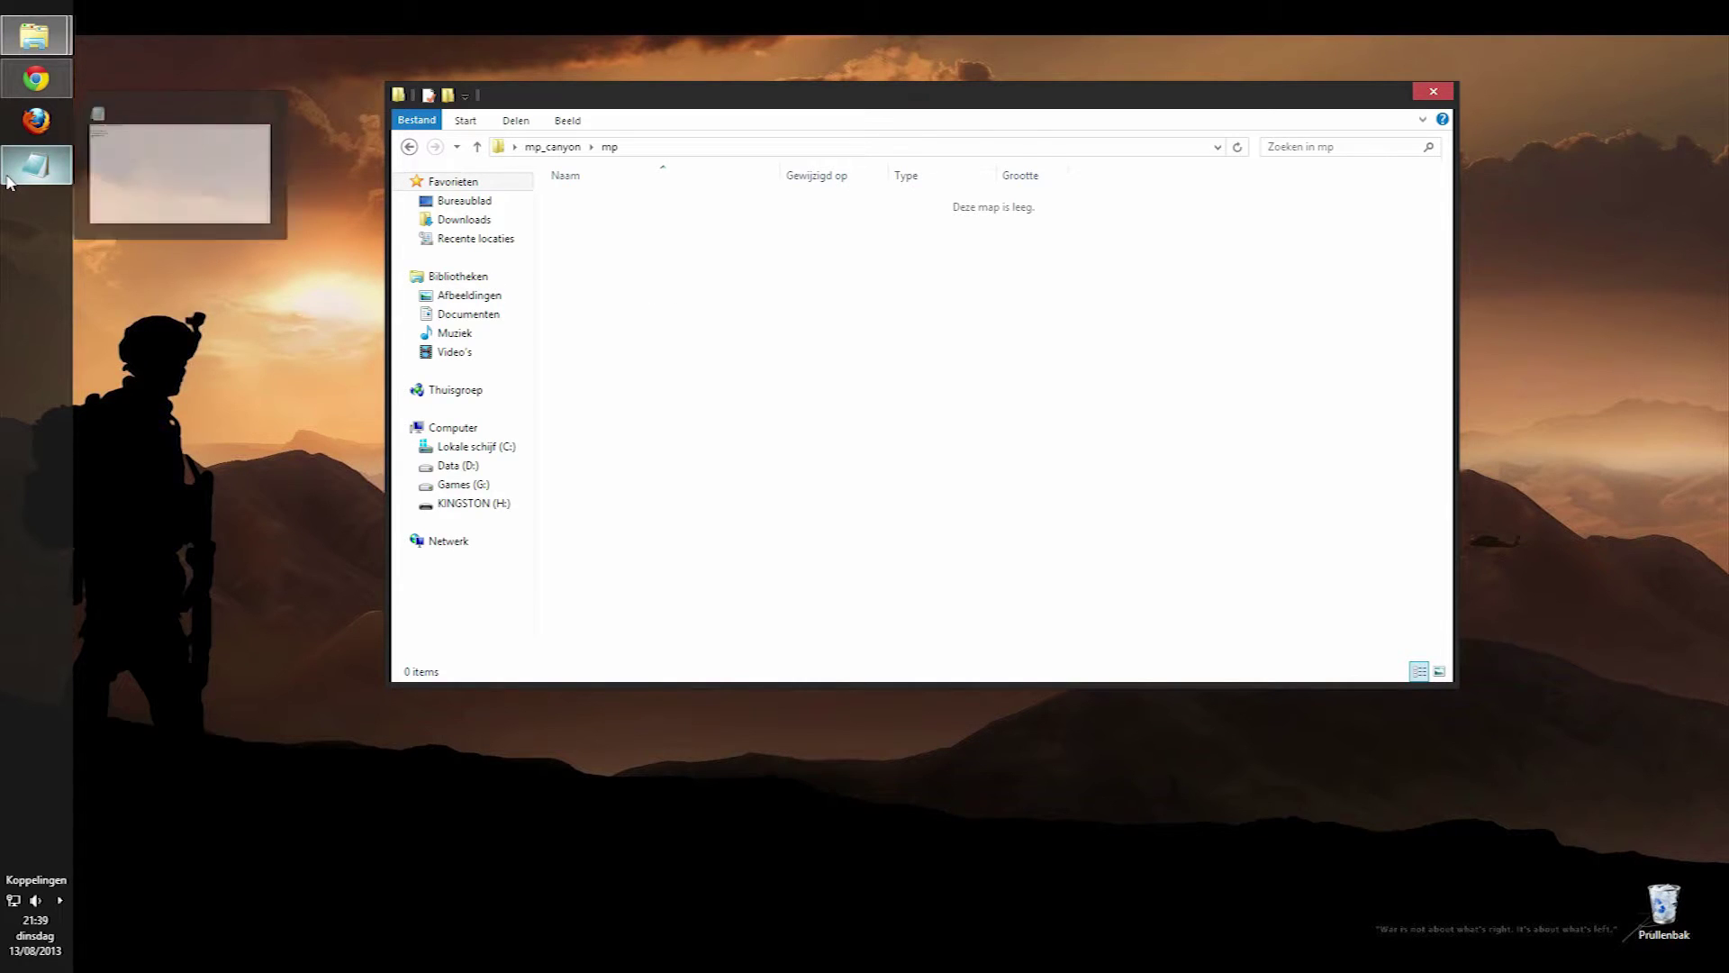
{"action": "left_click", "coordinate": [198, 173]}
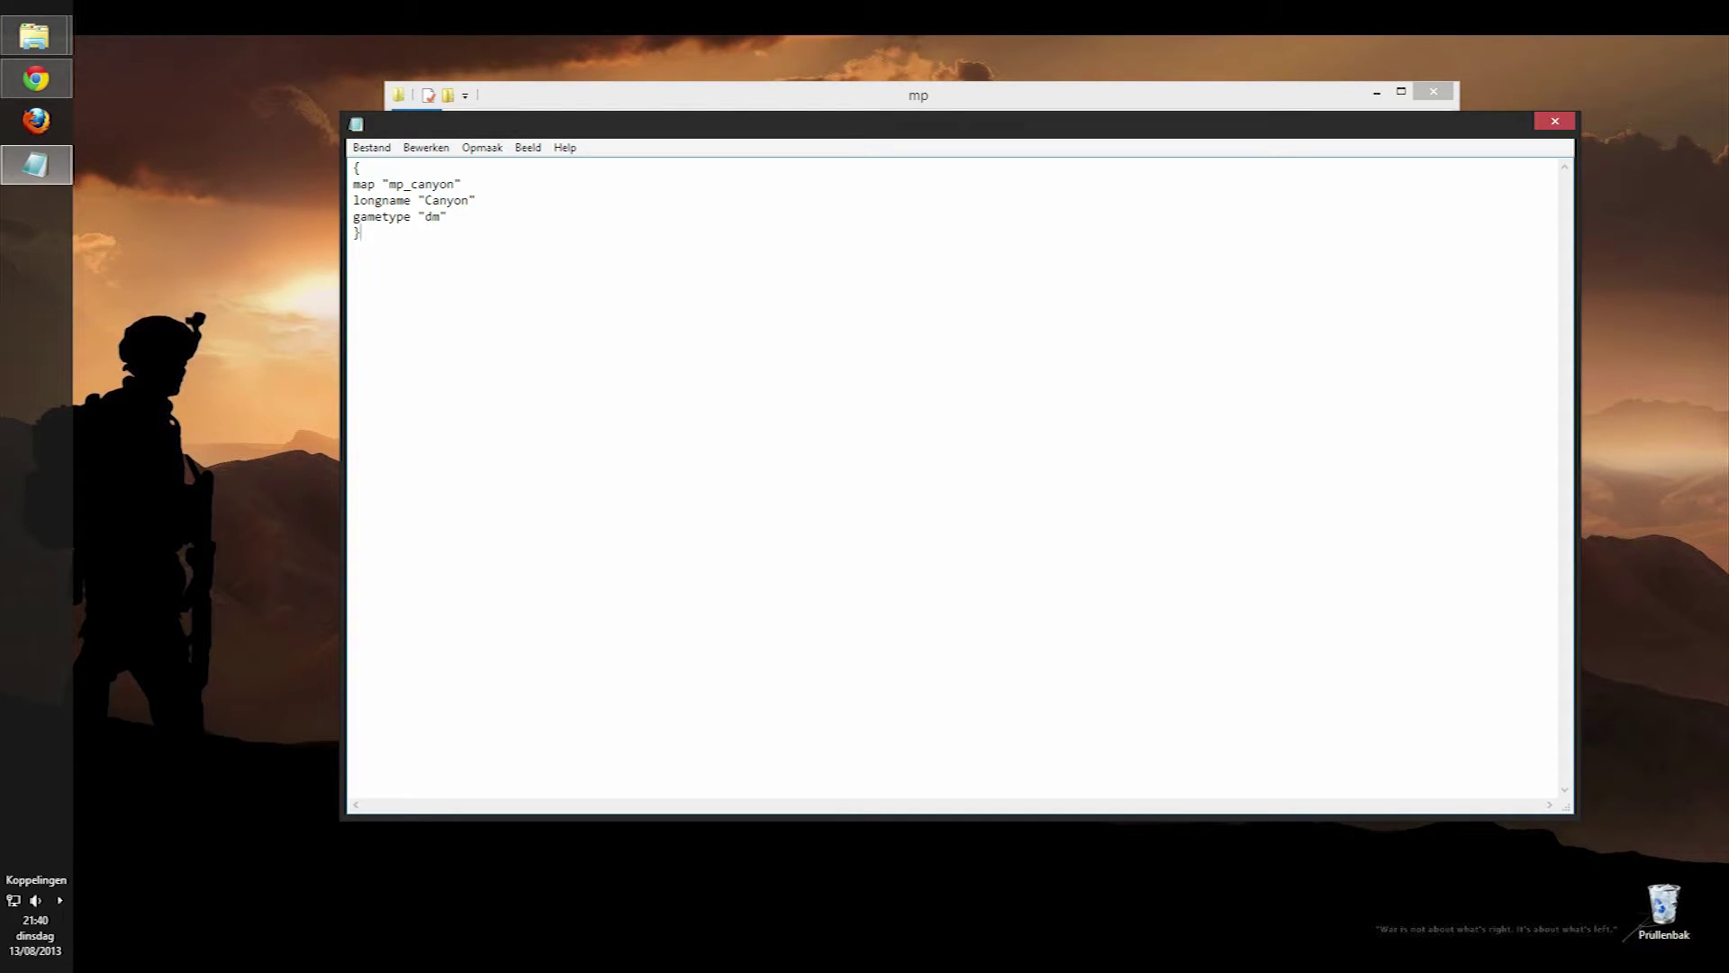
{"action": "key", "text": "shift+Left"}
{"action": "key", "text": "shift+Left"}
{"action": "key", "text": "shift+Left"}
{"action": "key", "text": "shift+Left"}
{"action": "key", "text": "shift+Left"}
{"action": "key", "text": "Right"}
{"action": "left_click_drag", "start_coordinate": [389, 183], "coordinate": [456, 184]}
{"action": "left_click", "coordinate": [461, 183]}
{"action": "type", "text": "sd koth"}
{"action": "key", "text": "BackSpace"}
{"action": "key", "text": "BackSpace"}
{"action": "key", "text": "BackSpace"}
{"action": "key", "text": "BackSpace"}
{"action": "type", "text": "koth dom"}
{"action": "key", "text": "BackSpace"}
{"action": "key", "text": "BackSpace"}
{"action": "key", "text": "BackSpace"}
{"action": "key", "text": "BackSpace"}
{"action": "key", "text": "BackSpace"}
{"action": "key", "text": "BackSpace"}
{"action": "key", "text": "BackSpace"}
{"action": "key", "text": "BackSpace"}
{"action": "key", "text": "BackSpace"}
{"action": "key", "text": "BackSpace"}
{"action": "key", "text": "BackSpace"}
{"action": "key", "text": "BackSpace"}
{"action": "left_click", "coordinate": [371, 148]}
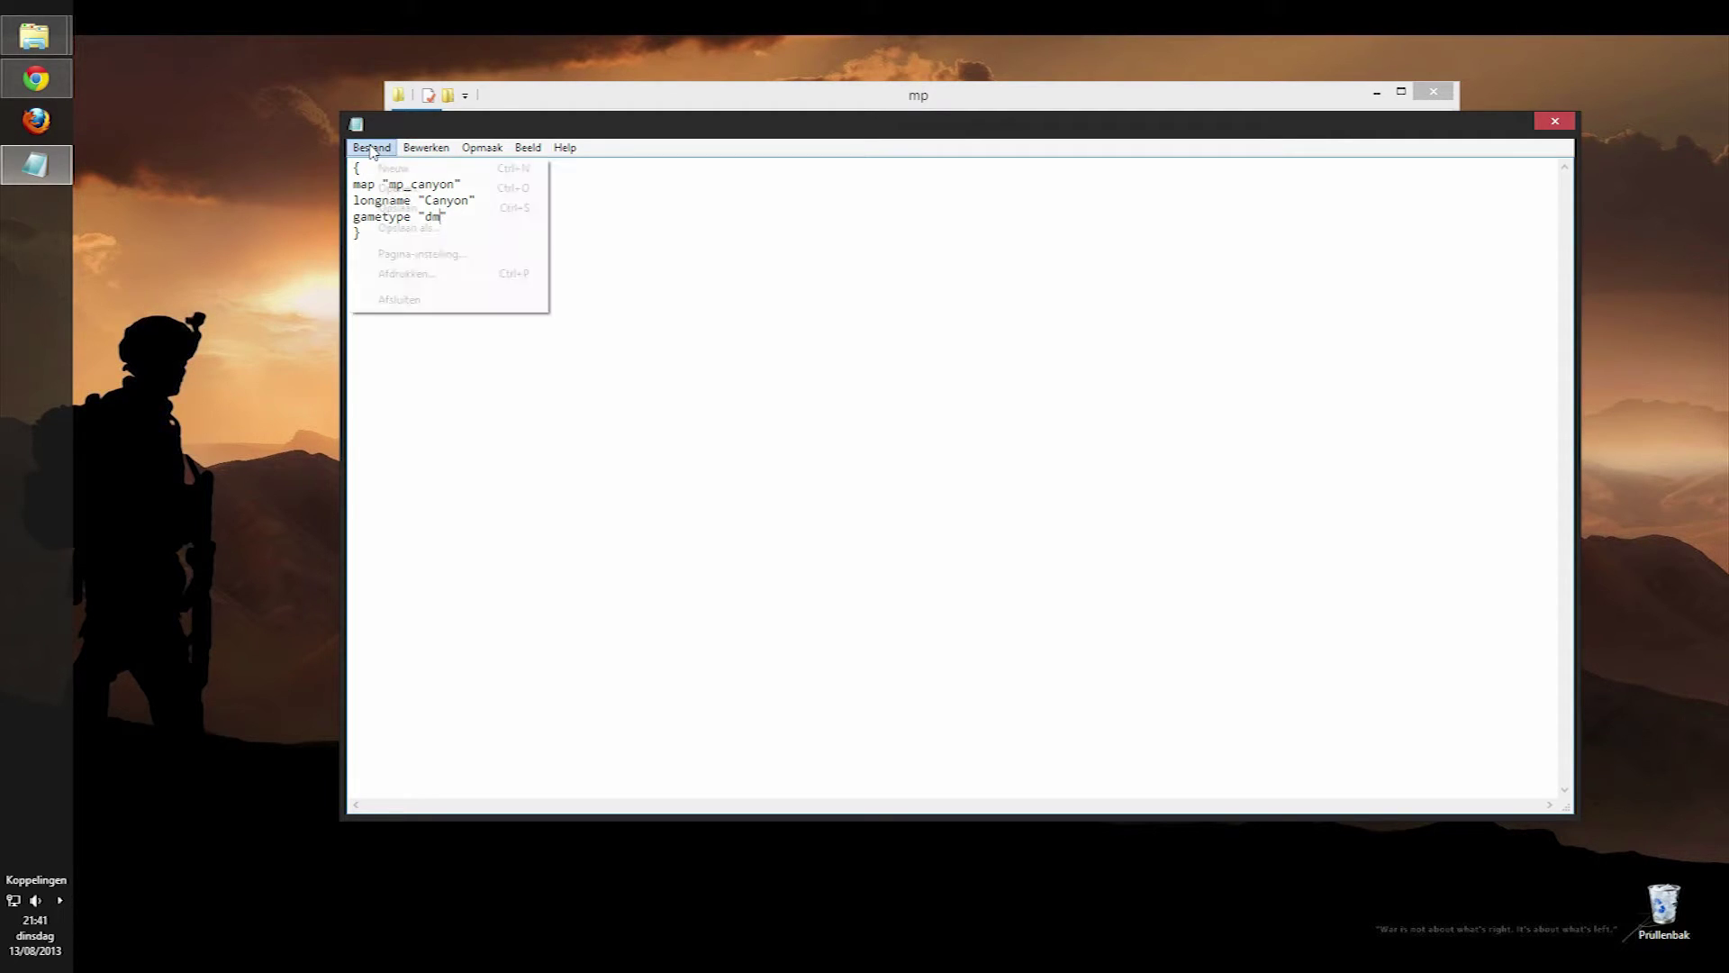
Save the text to the desktop as mp_canyon.arena with file type Alle bestanden.
{"action": "left_click", "coordinate": [395, 230]}
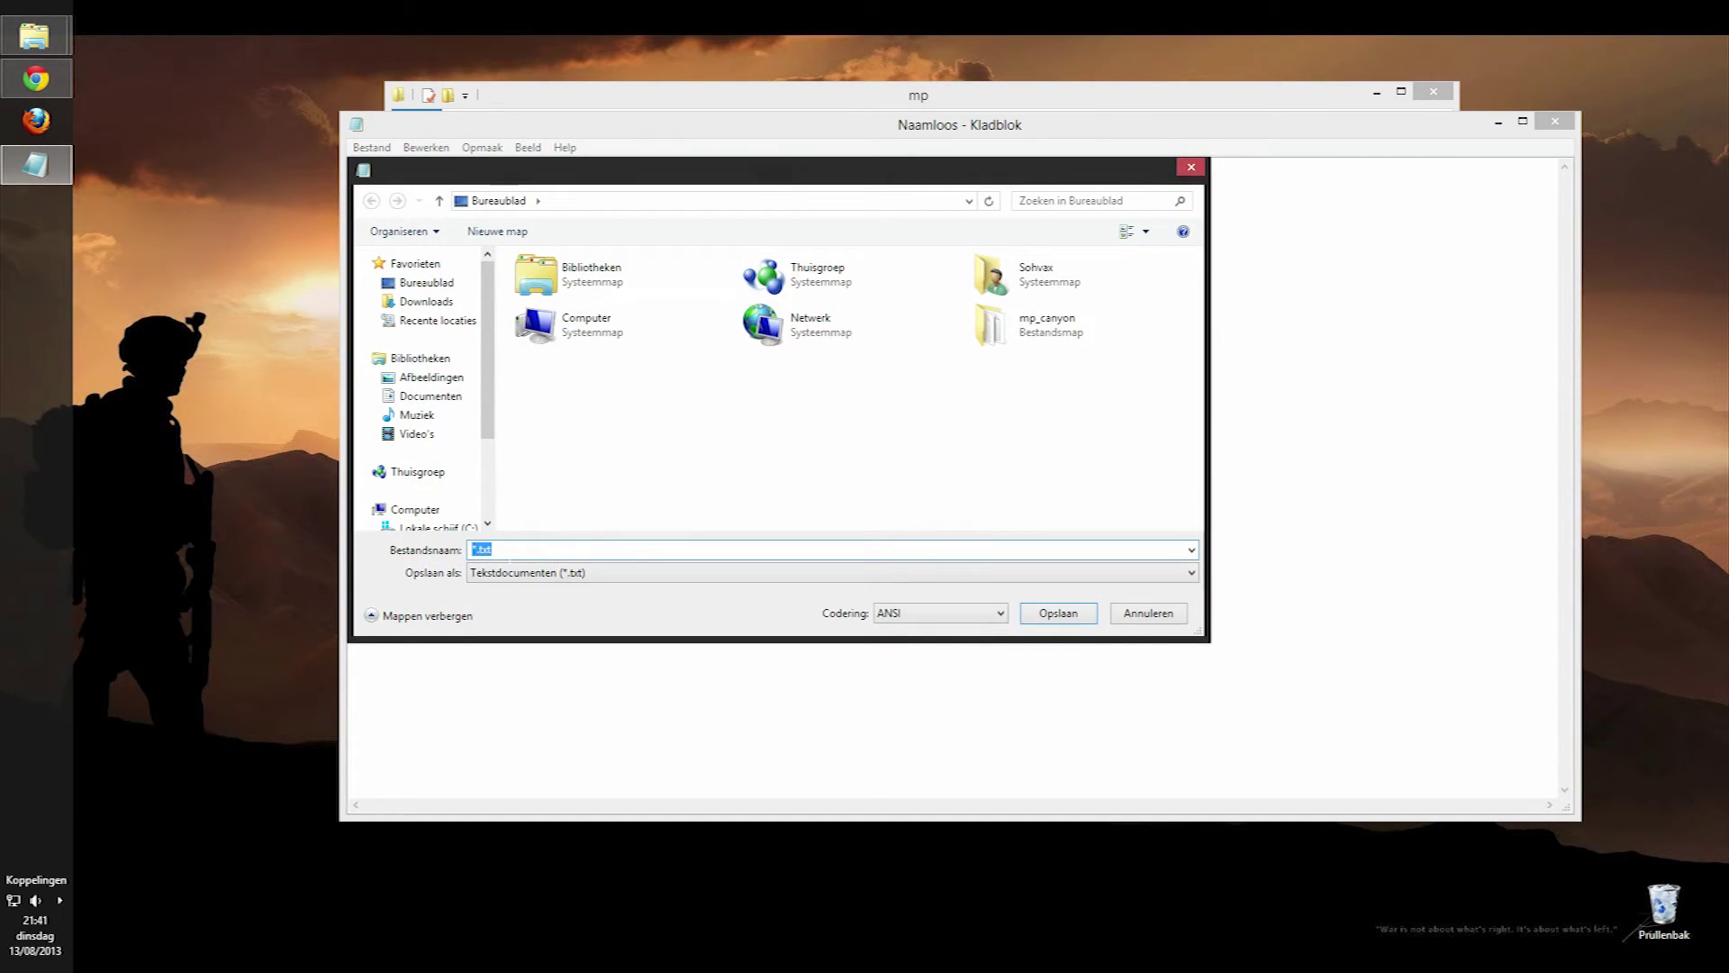
{"action": "type", "text": "mp_"}
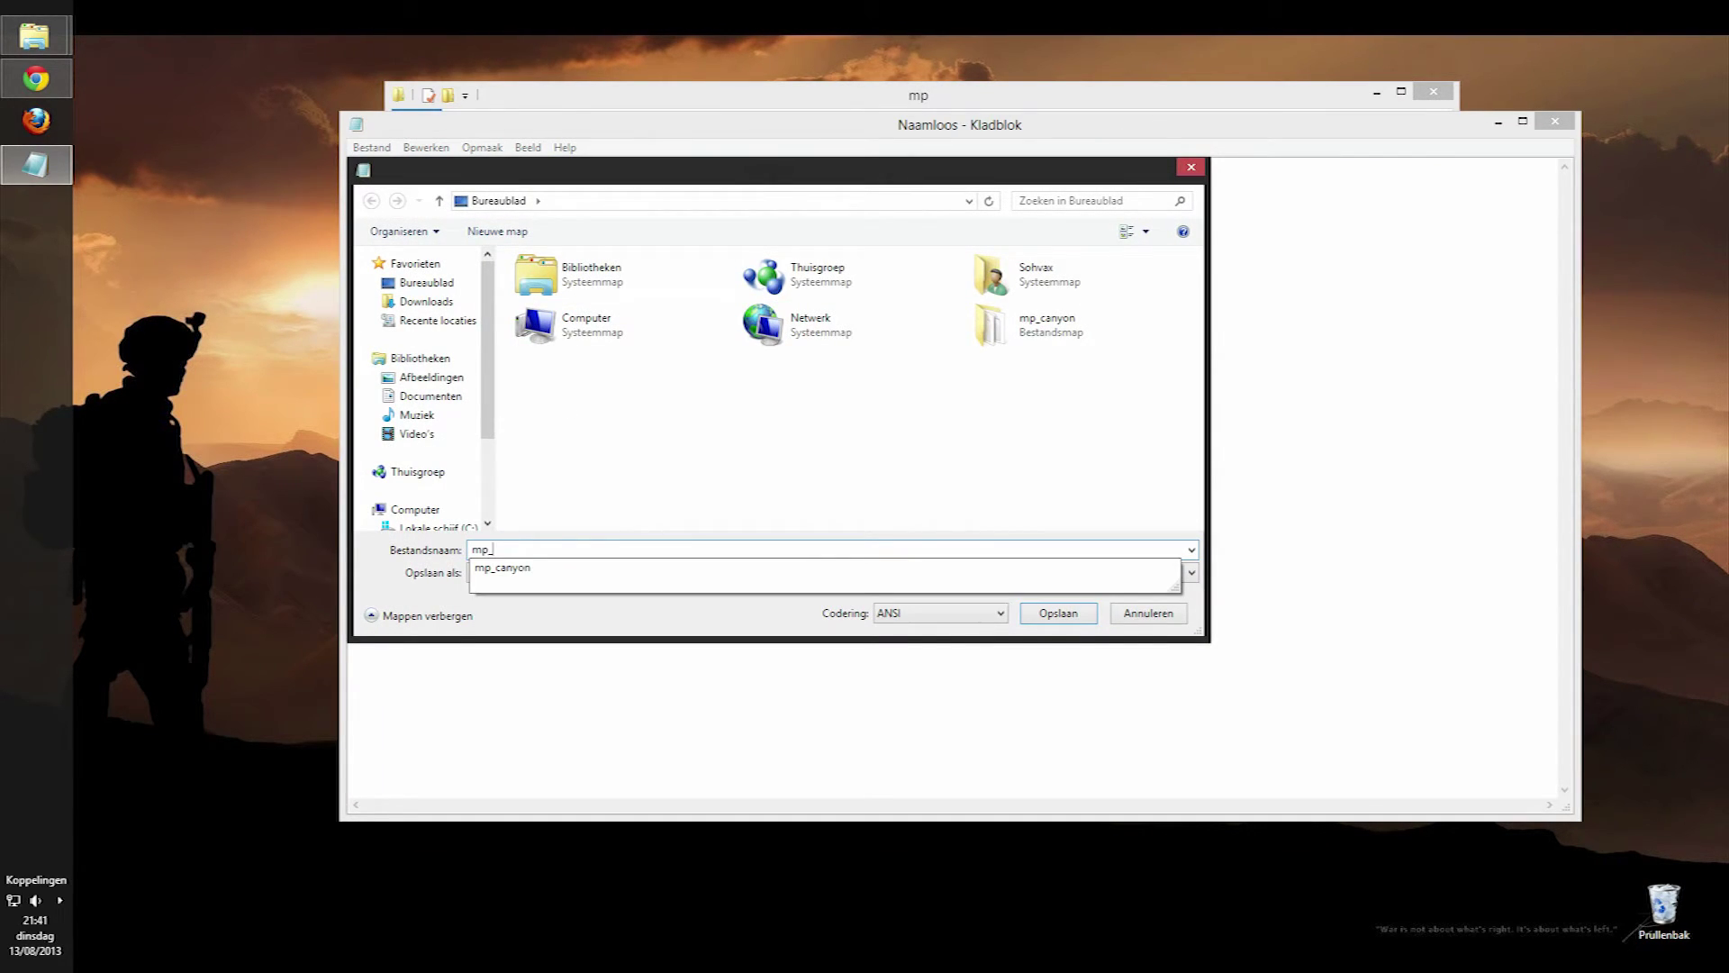
{"action": "type", "text": "canyon."}
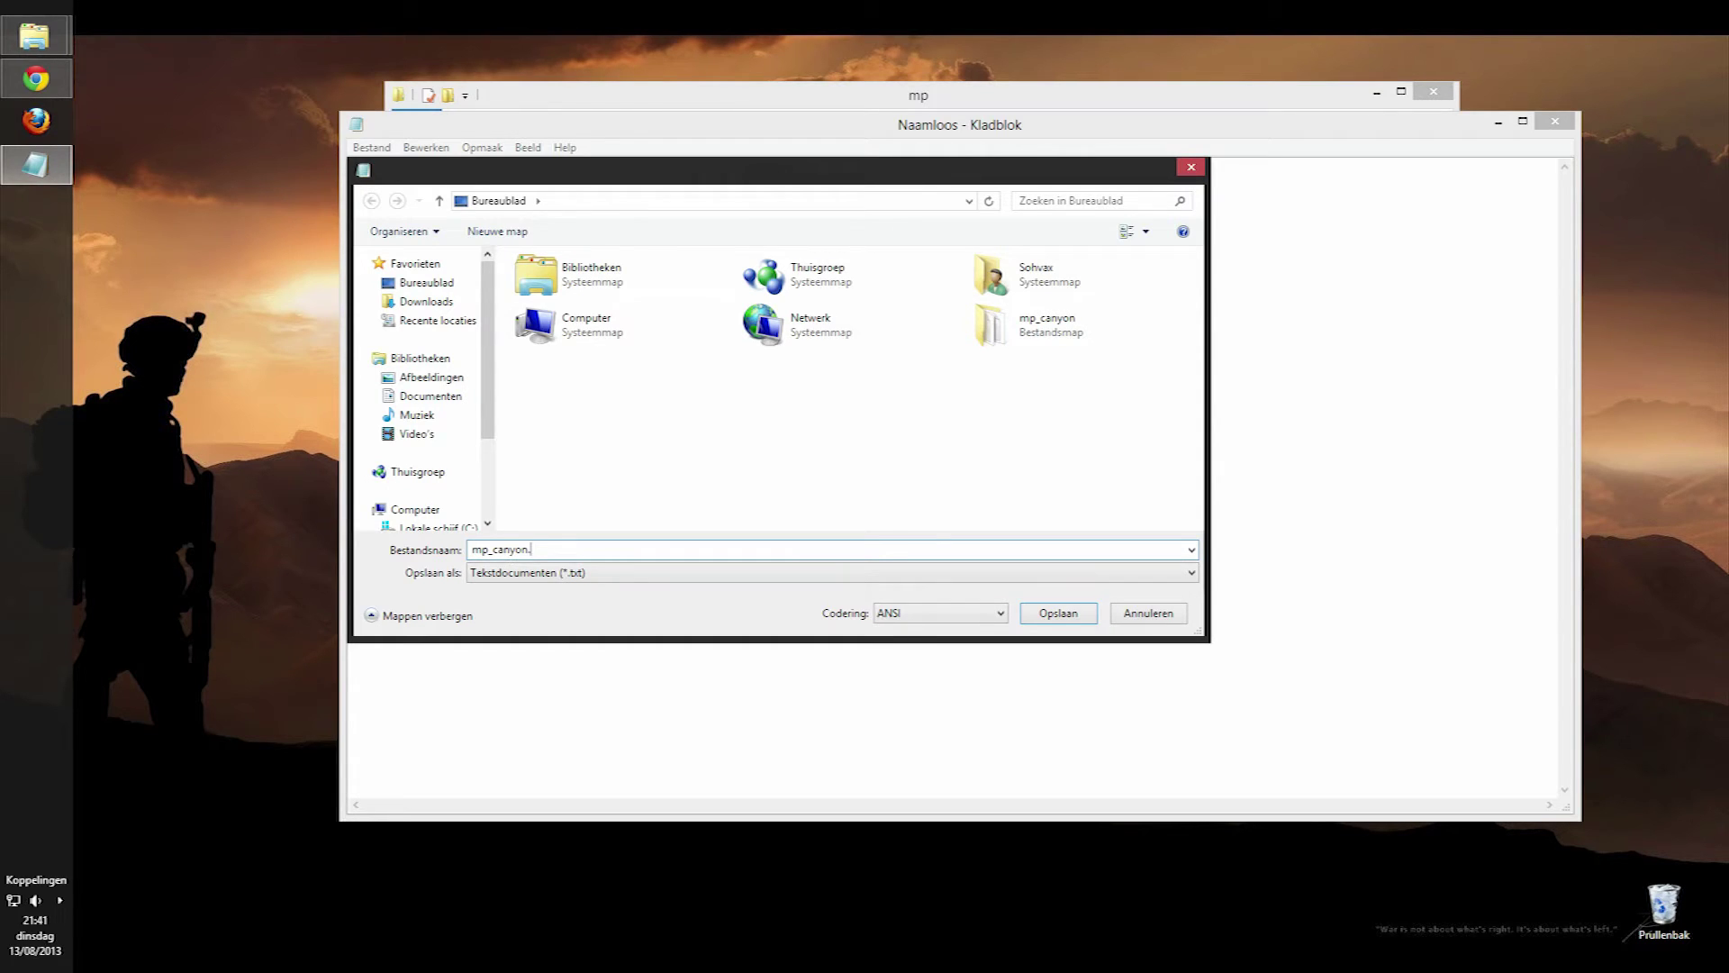
{"action": "type", "text": "arena"}
{"action": "left_click", "coordinate": [553, 573]}
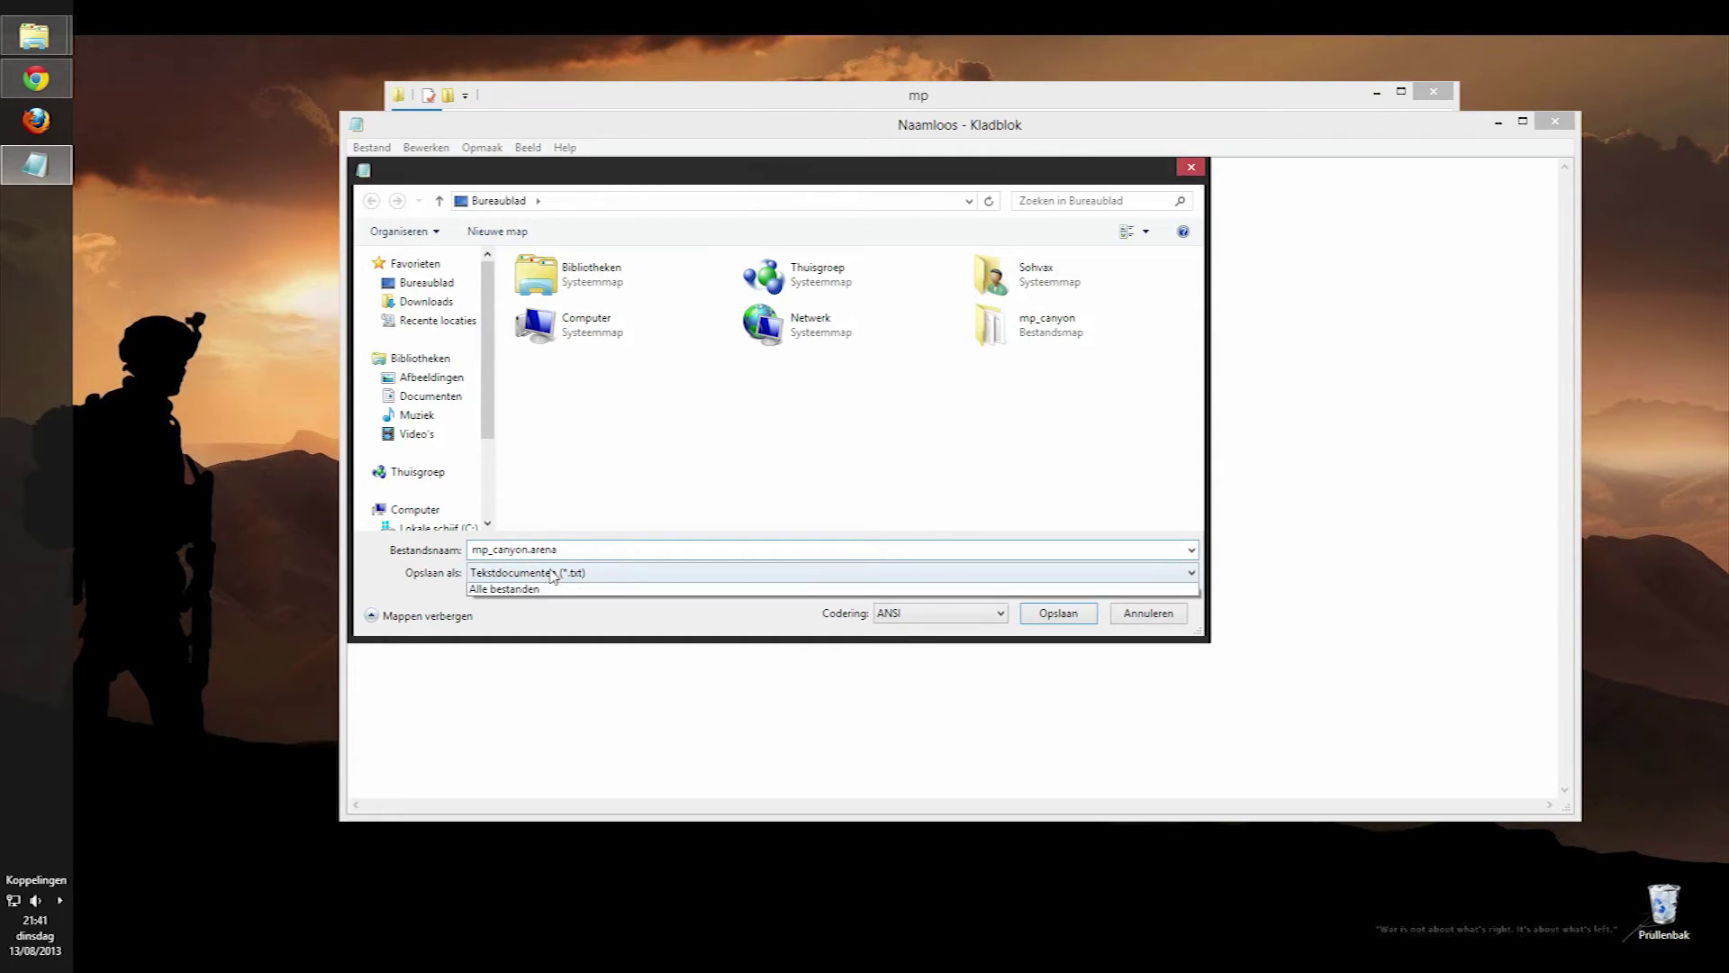
{"action": "left_click", "coordinate": [540, 590]}
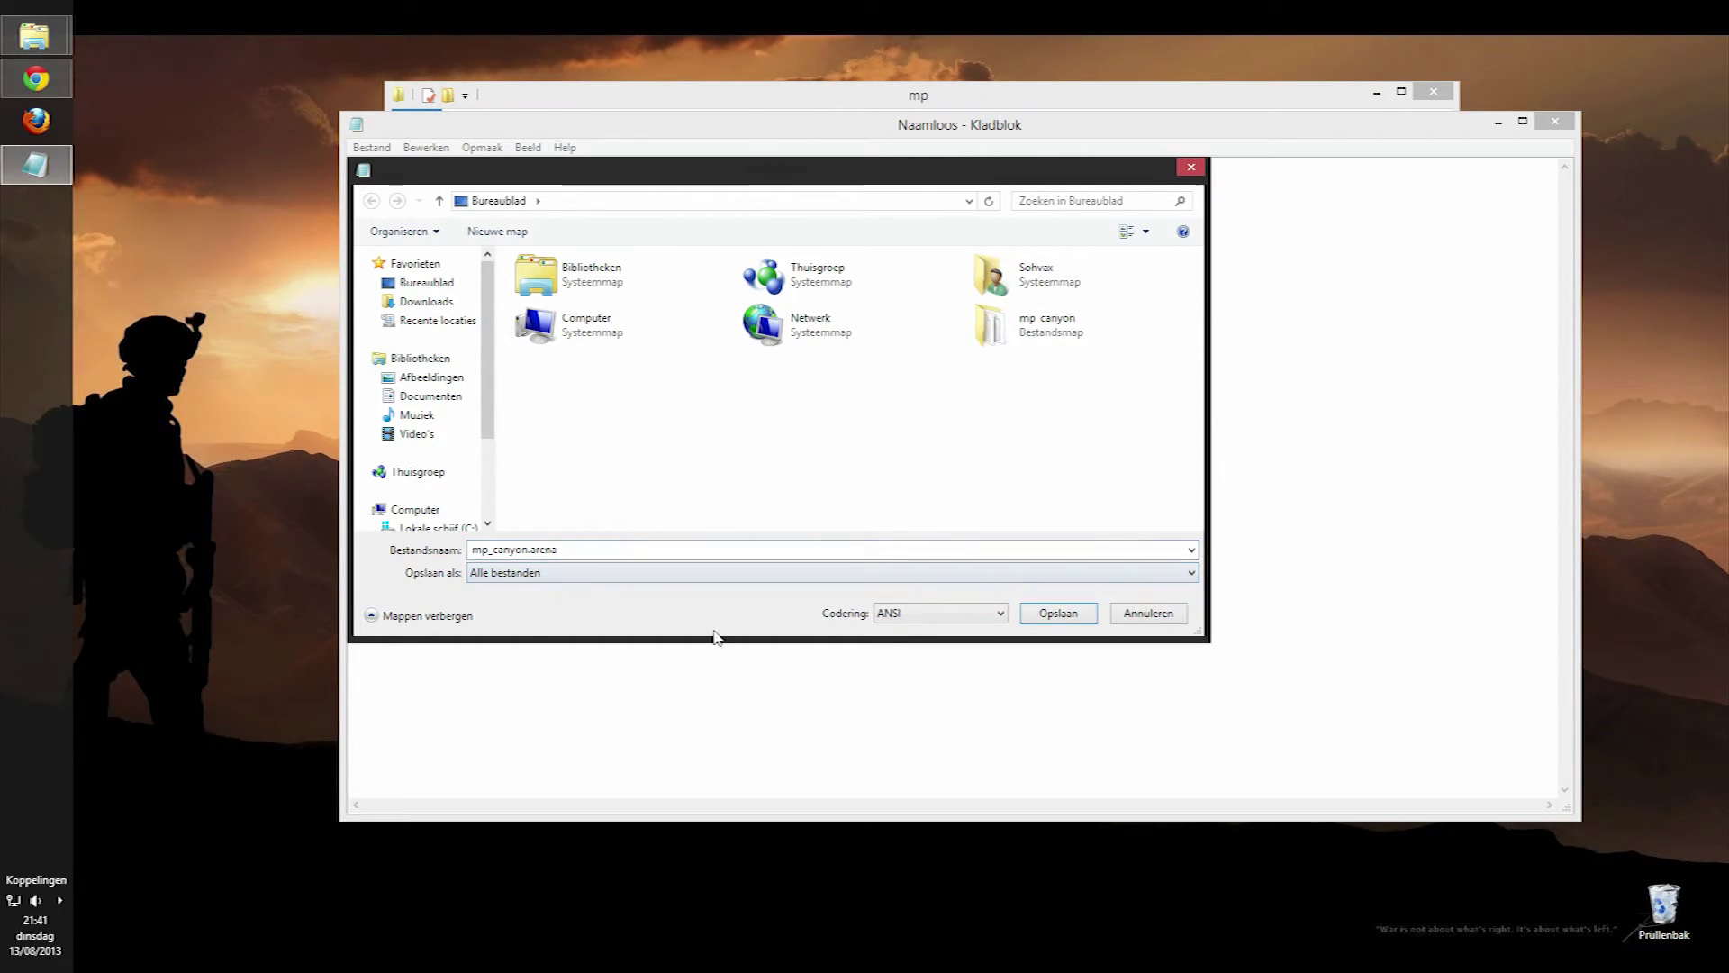
{"action": "left_click", "coordinate": [1063, 621]}
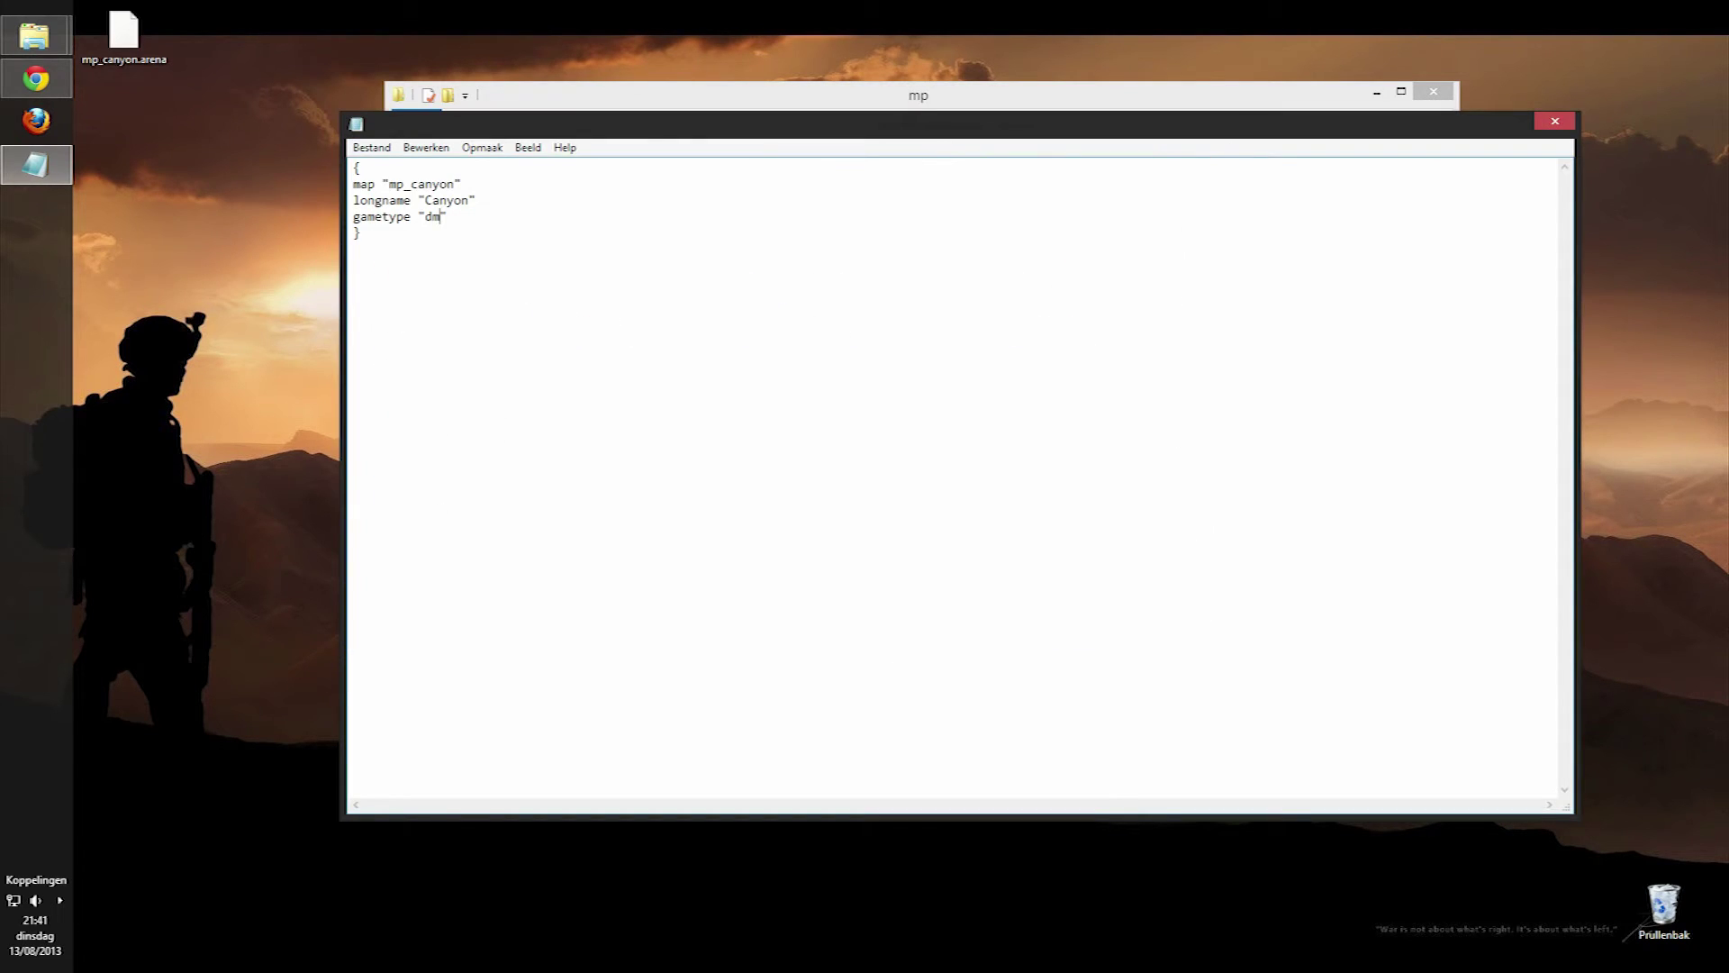
Close Notepad and copy mp_canyon.arena from the desktop into the mp folder.
{"action": "left_click", "coordinate": [1552, 121]}
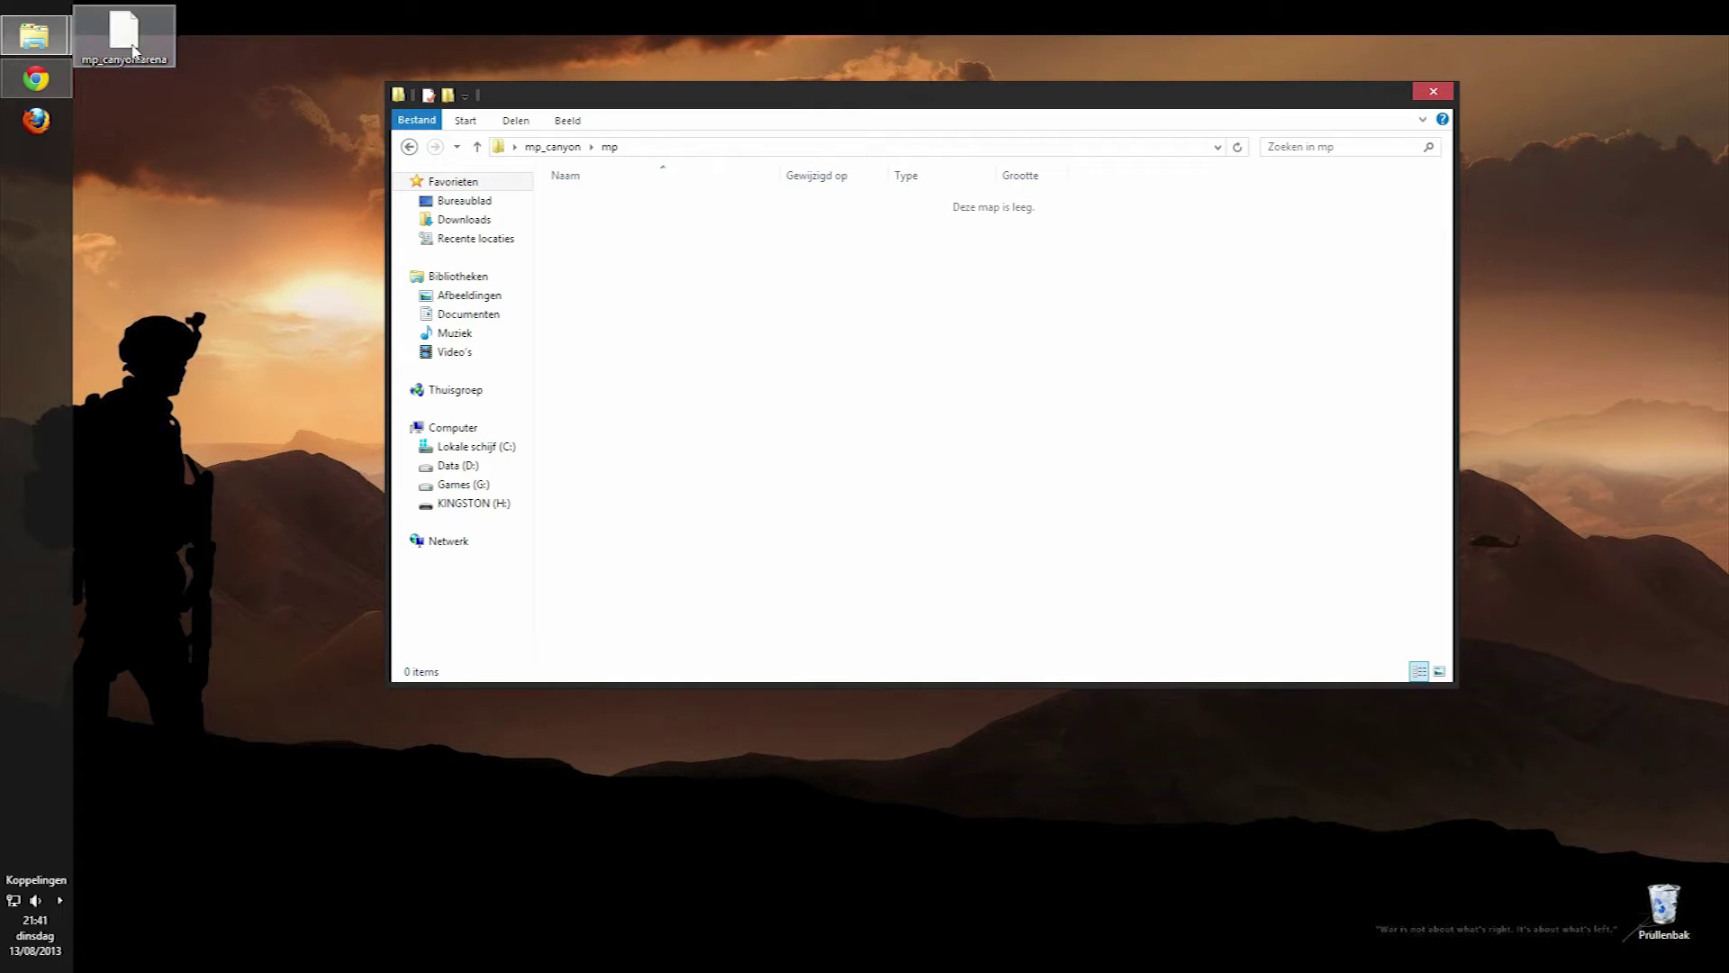
{"action": "right_click", "coordinate": [133, 50]}
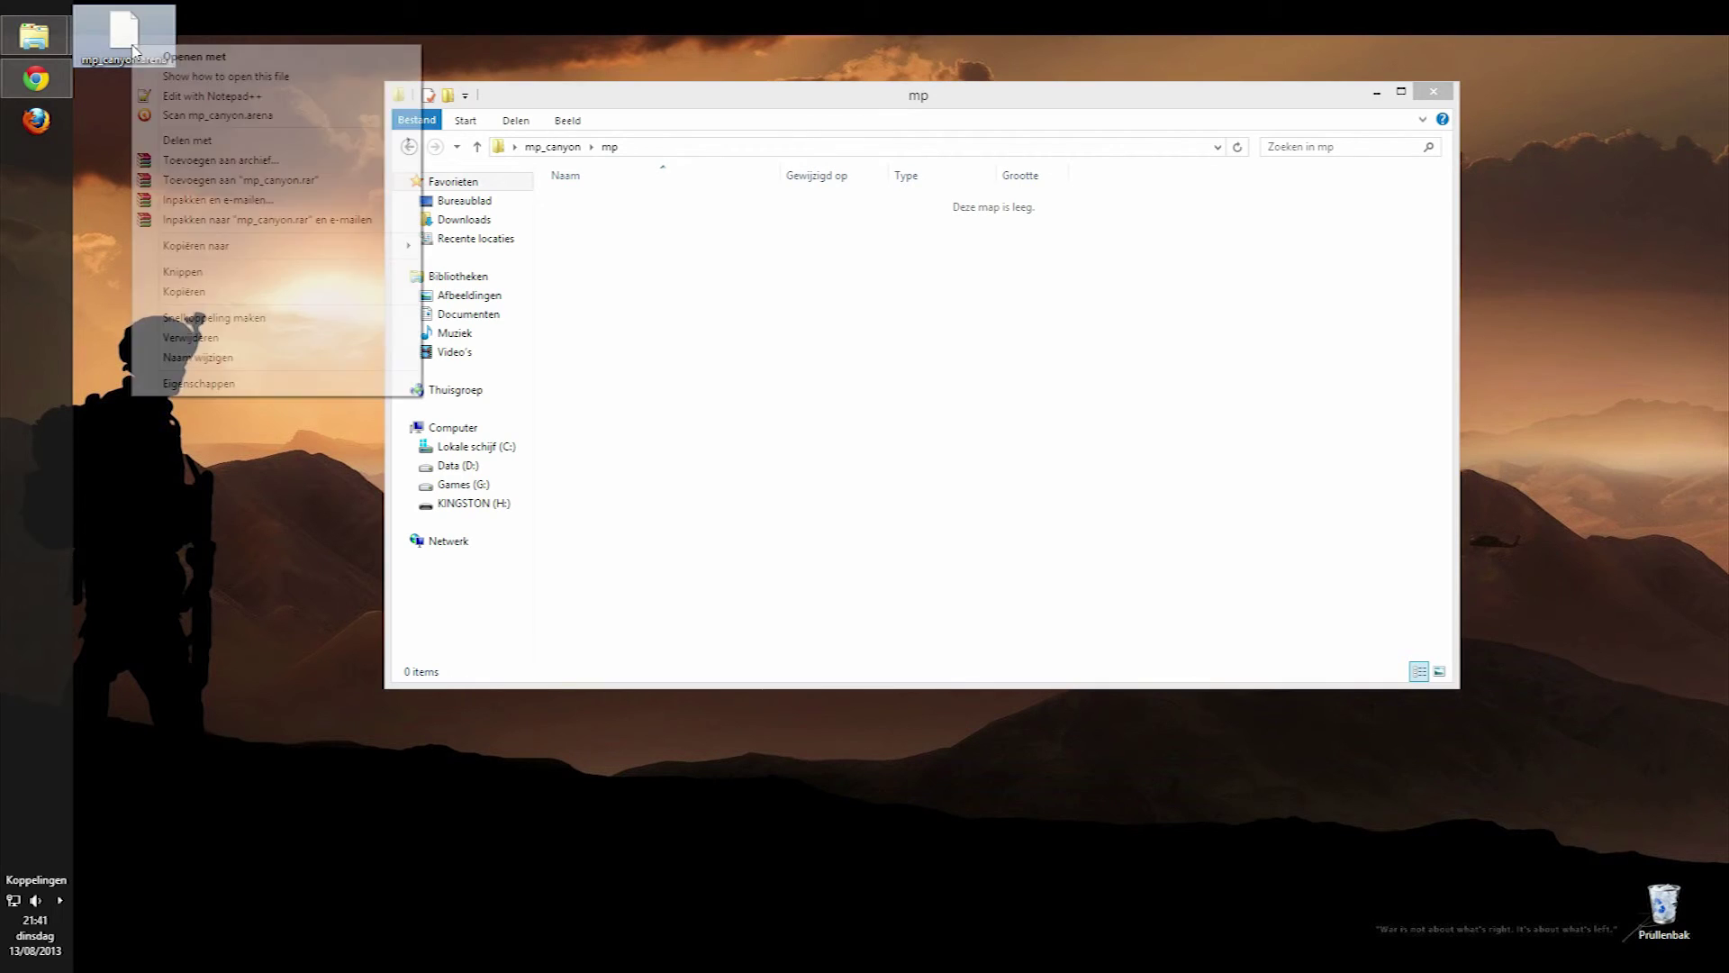
{"action": "left_click", "coordinate": [202, 292]}
{"action": "right_click", "coordinate": [648, 278]}
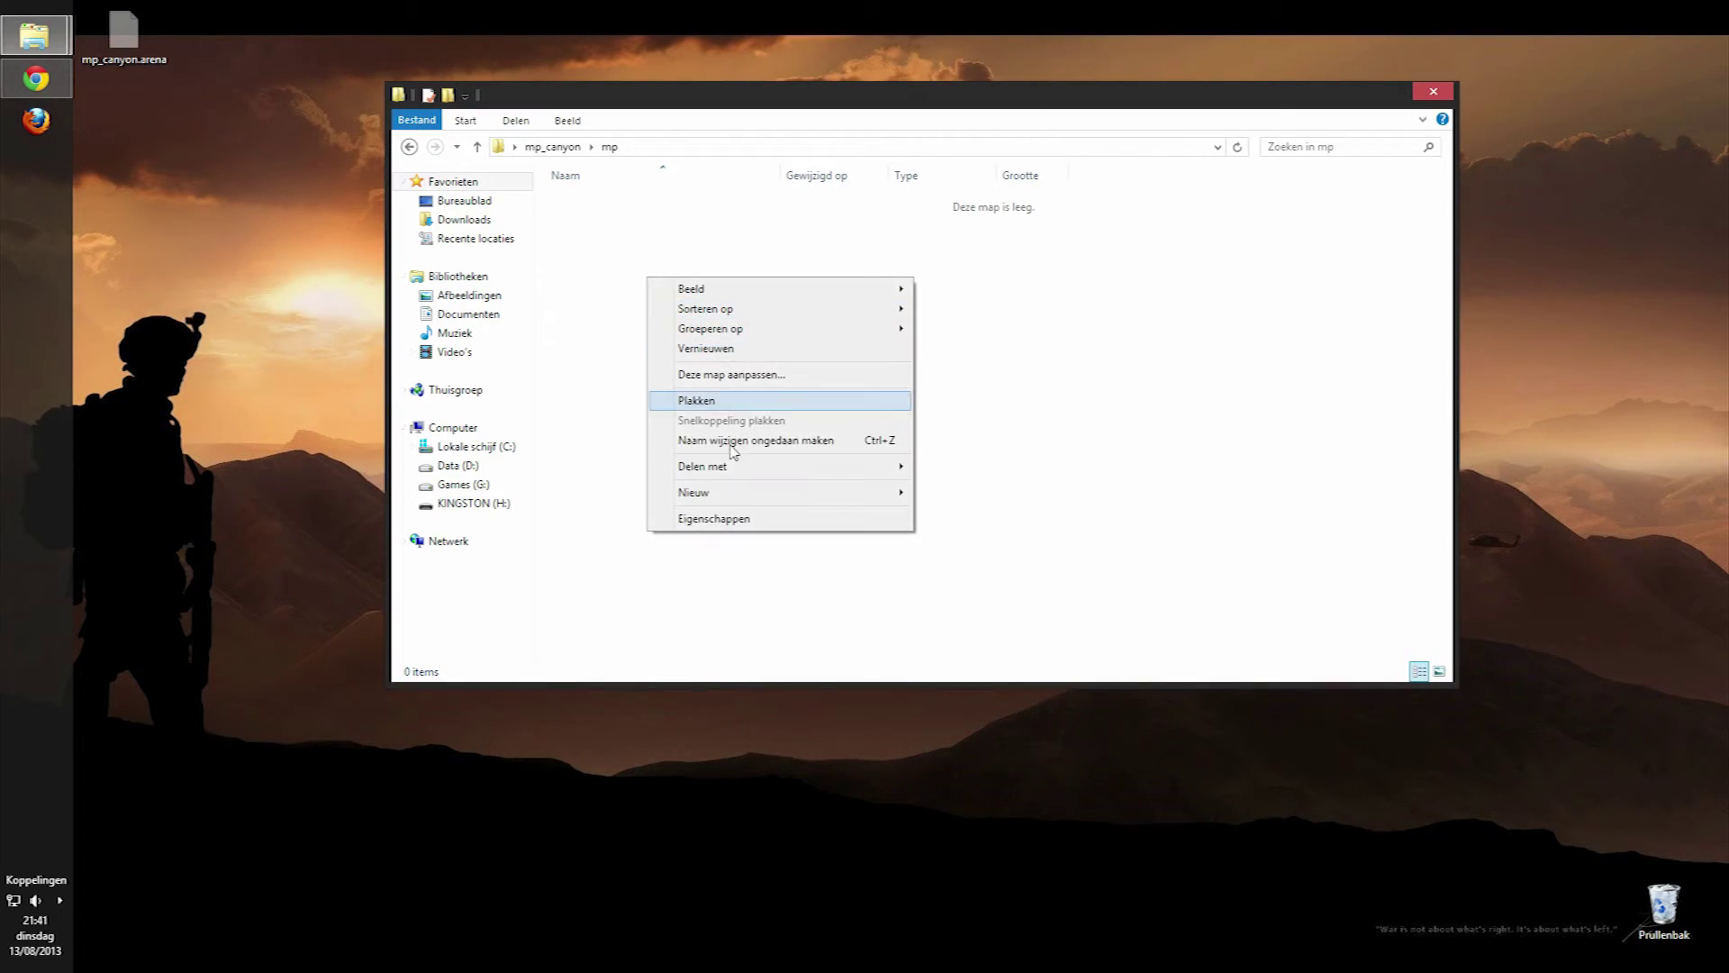
{"action": "left_click", "coordinate": [726, 402]}
Check the mp and images folders, then select both images and mp in mp_canyon.
{"action": "key", "text": "BackSpace"}
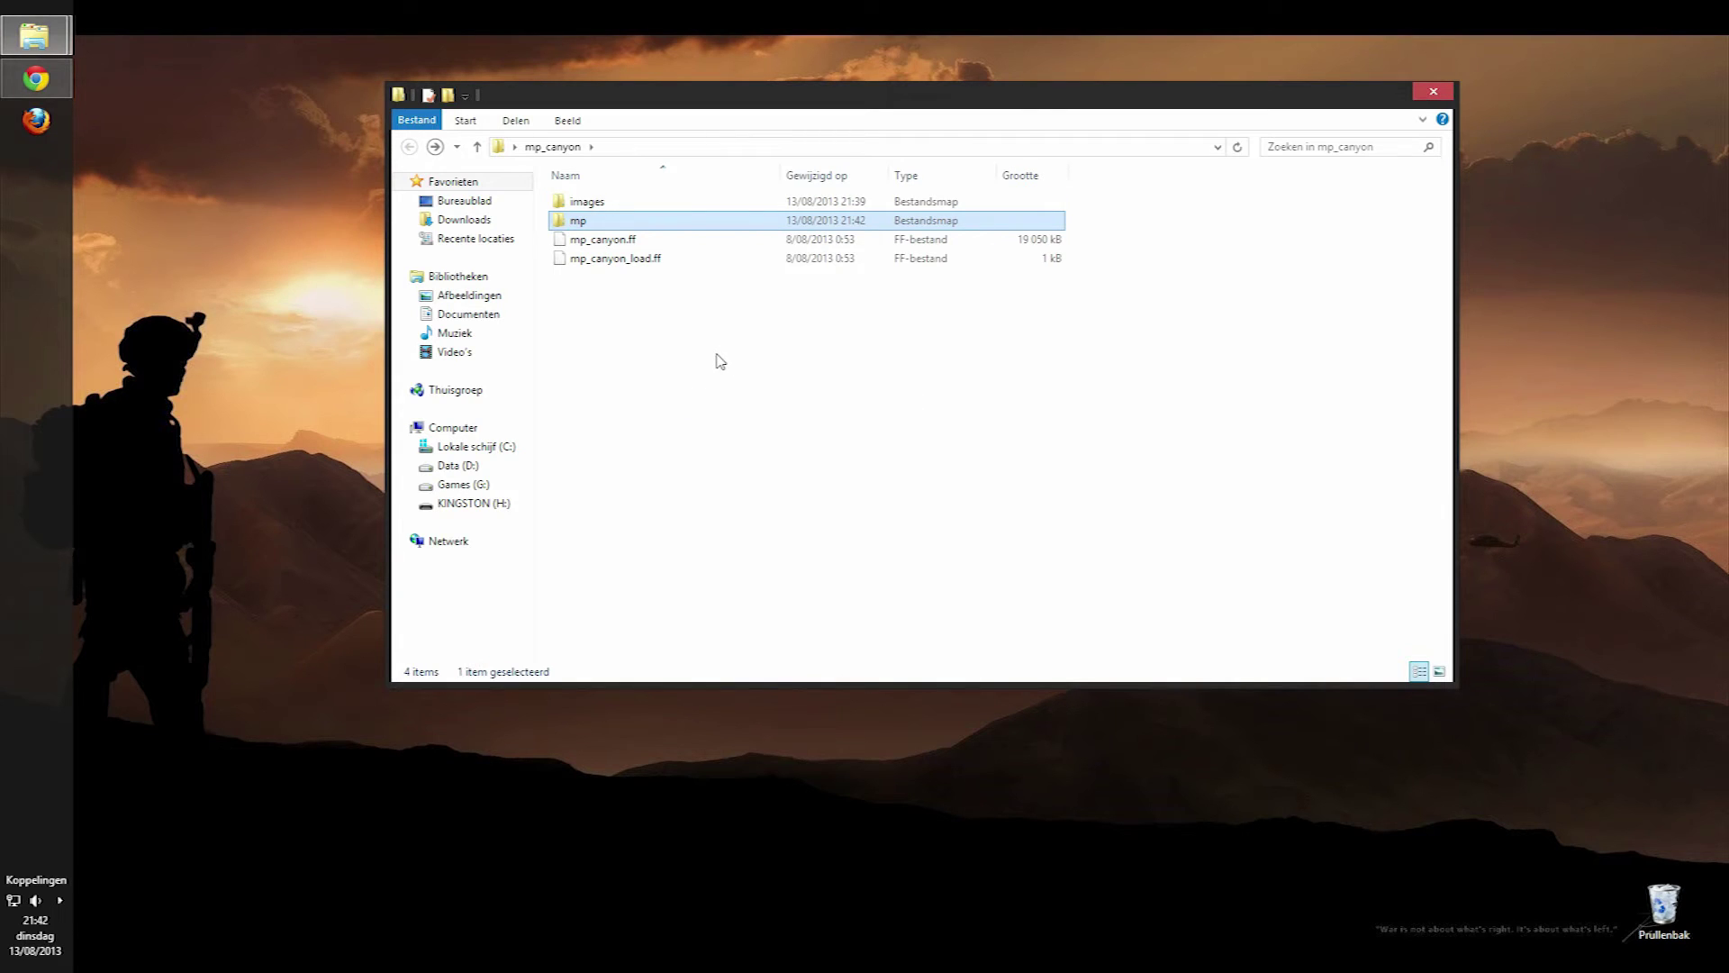
{"action": "key", "text": "Return"}
{"action": "key", "text": "BackSpace"}
{"action": "double_click", "coordinate": [603, 206]}
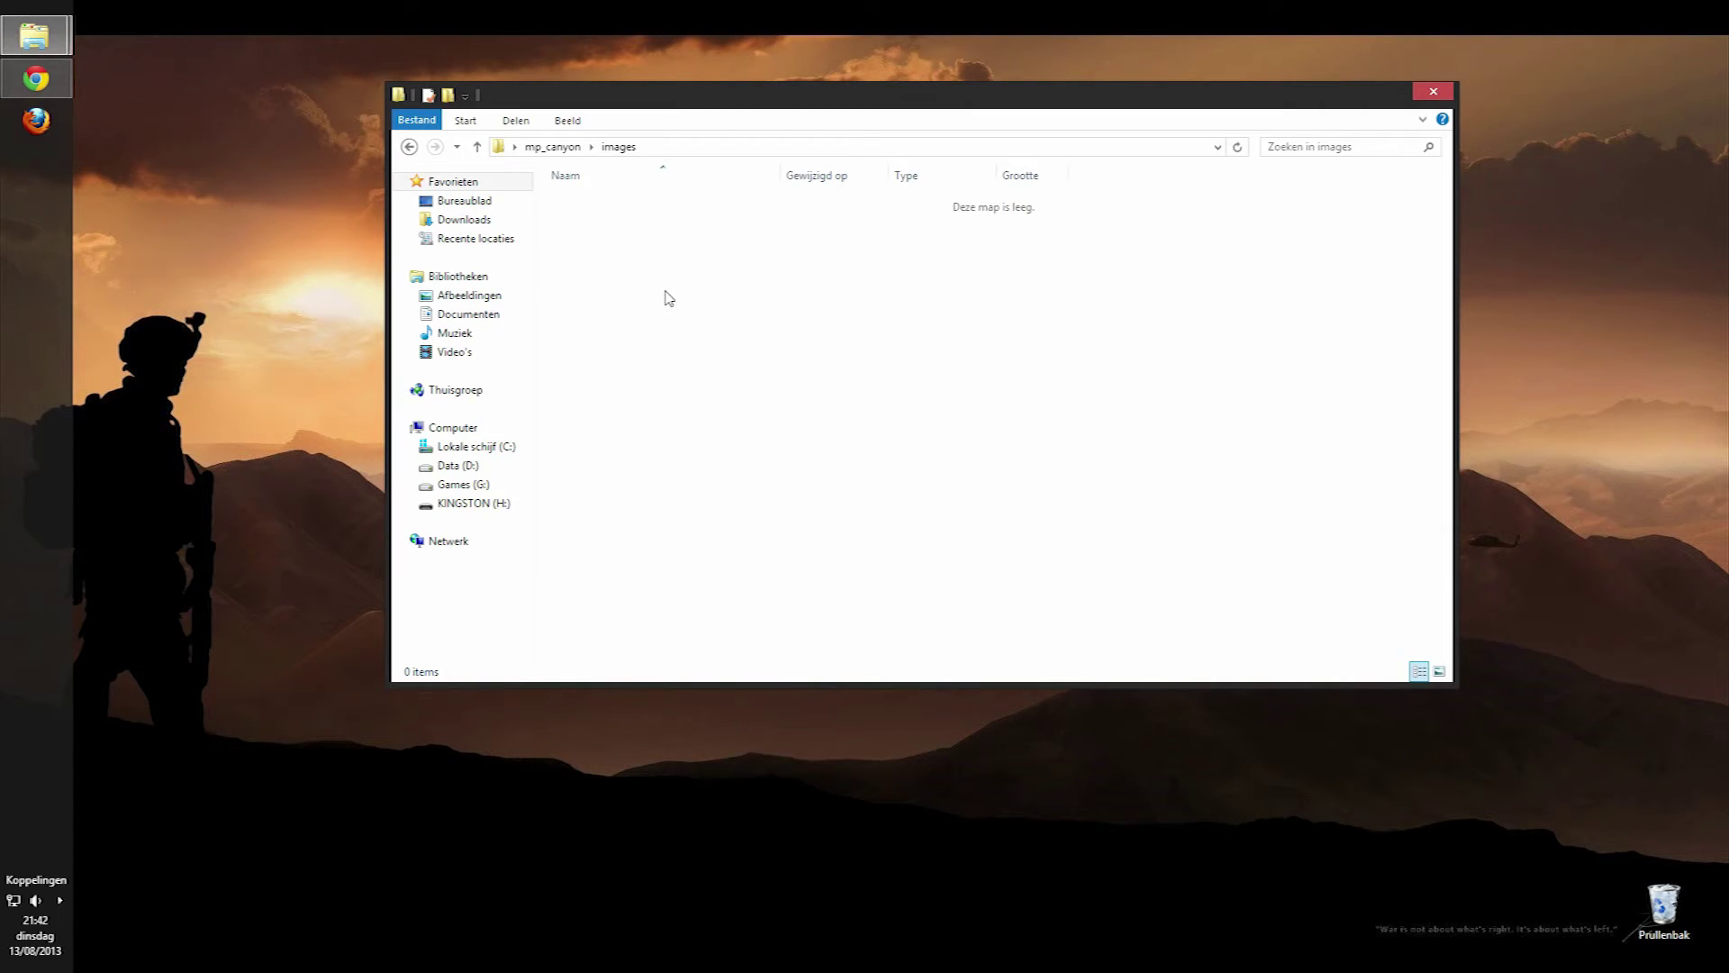
{"action": "key", "text": "BackSpace"}
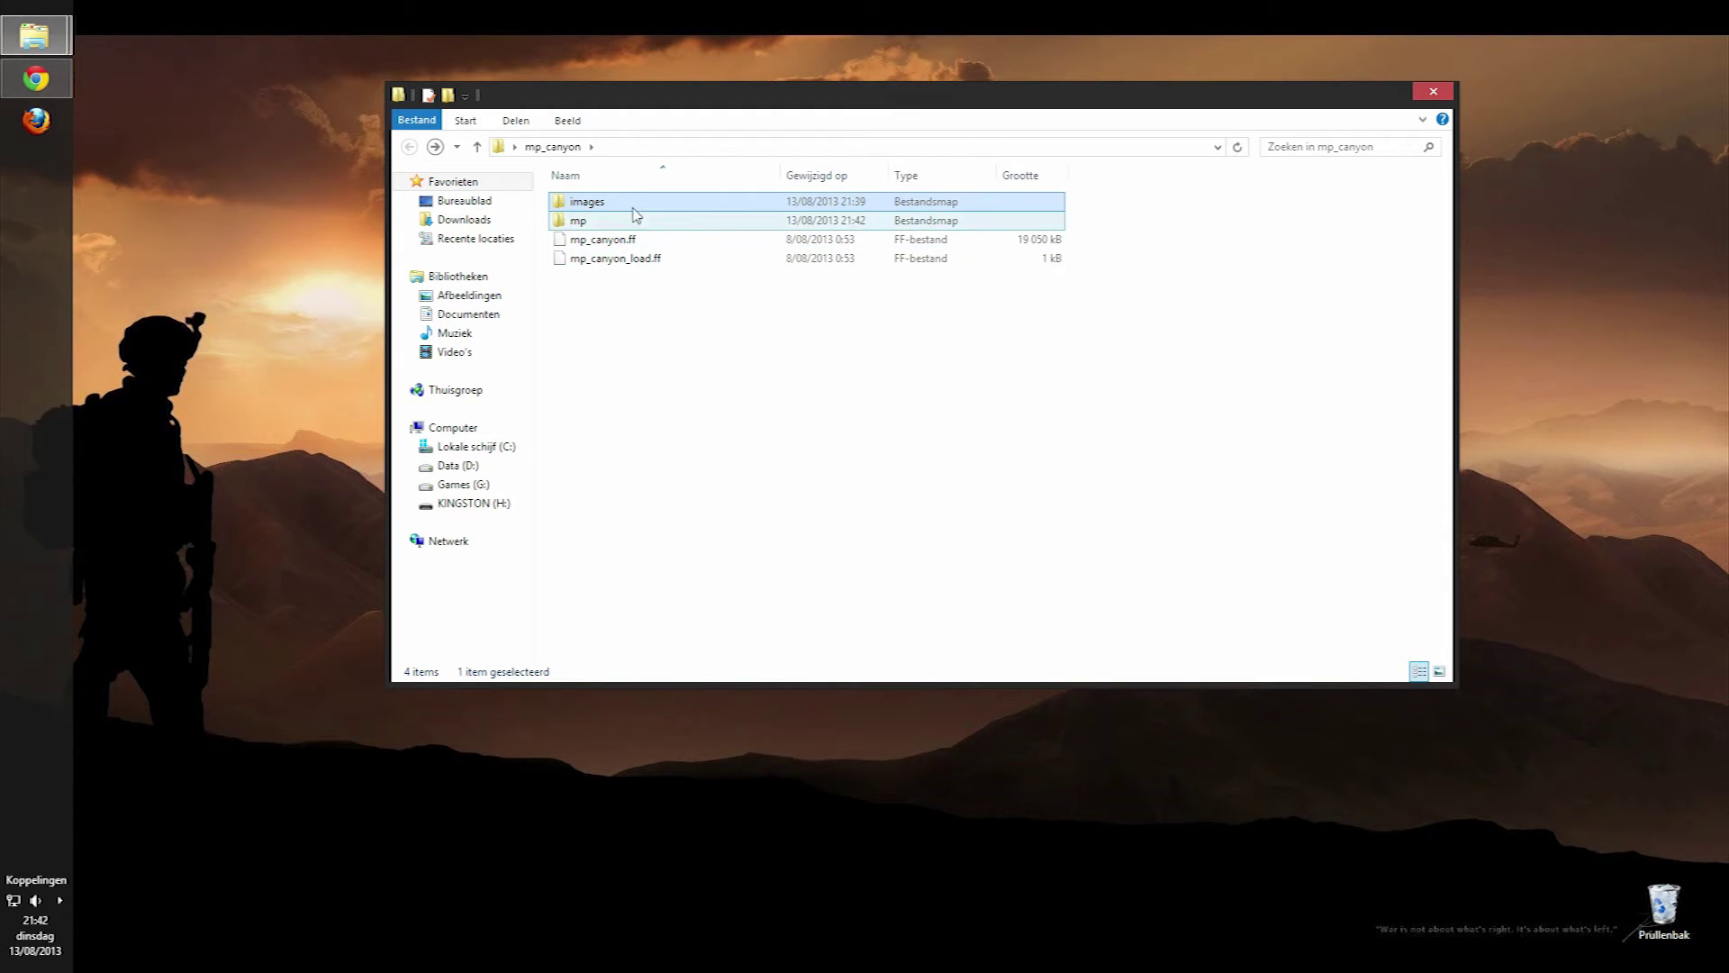
{"action": "left_click", "coordinate": [577, 220]}
{"action": "left_click", "coordinate": [579, 205]}
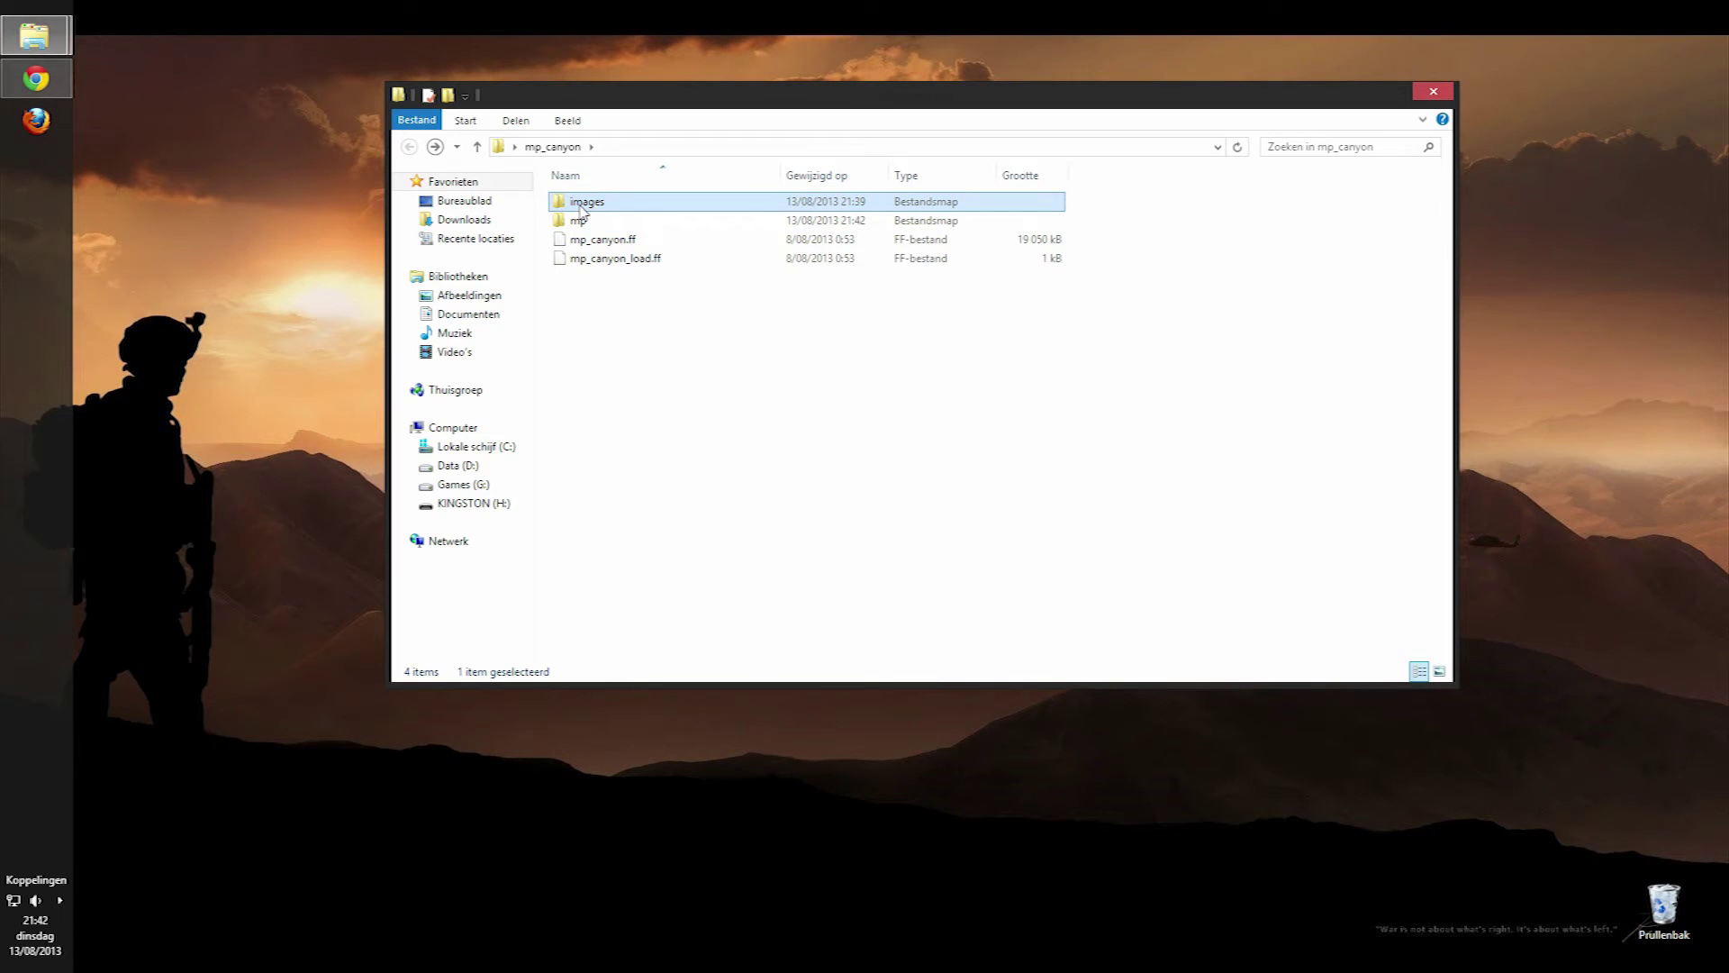
{"action": "double_click", "coordinate": [581, 221]}
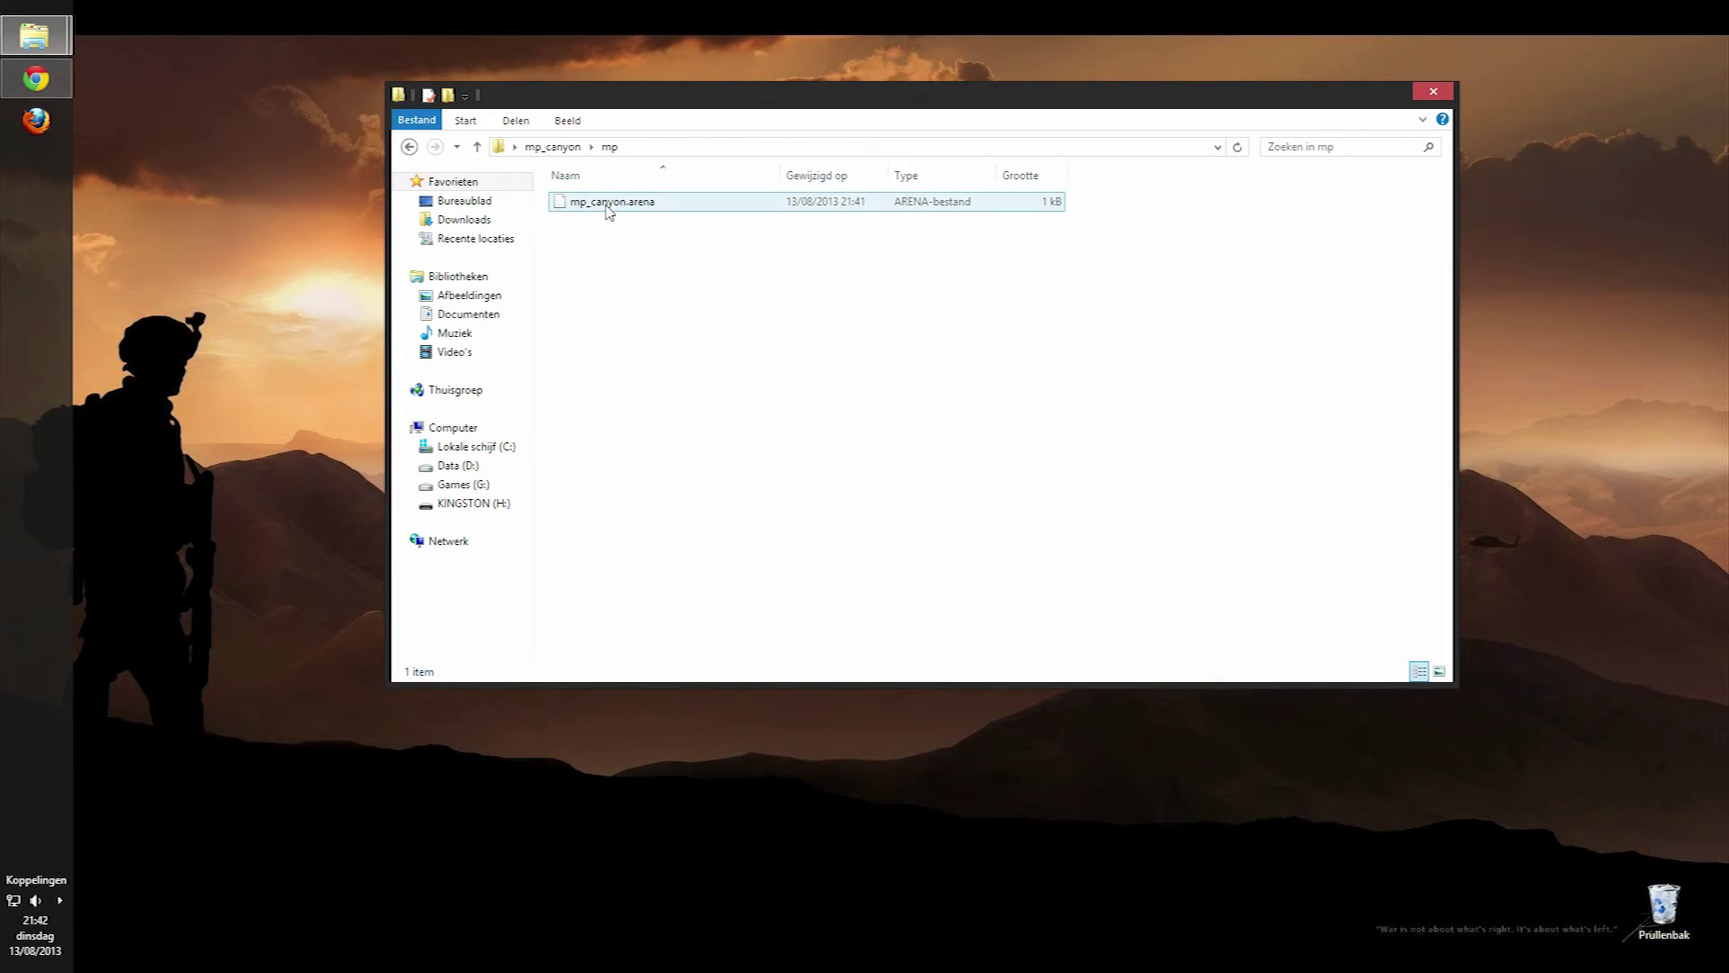
{"action": "key", "text": "BackSpace"}
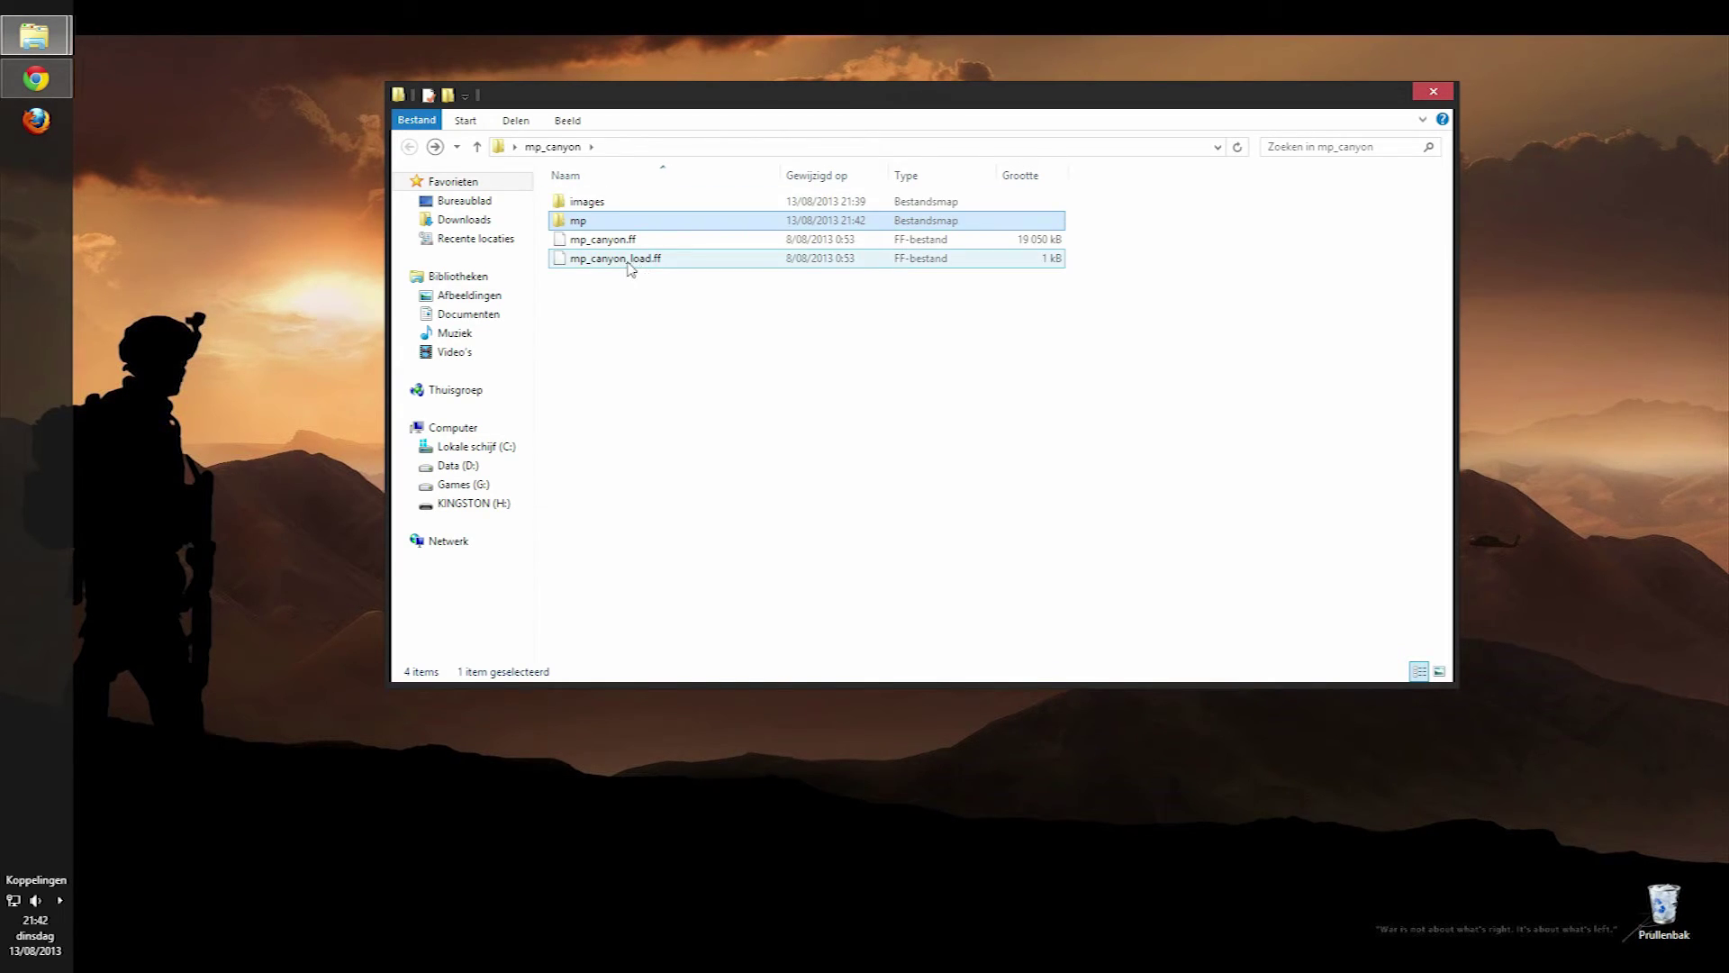
{"action": "left_click", "coordinate": [595, 208], "text": "ctrl"}
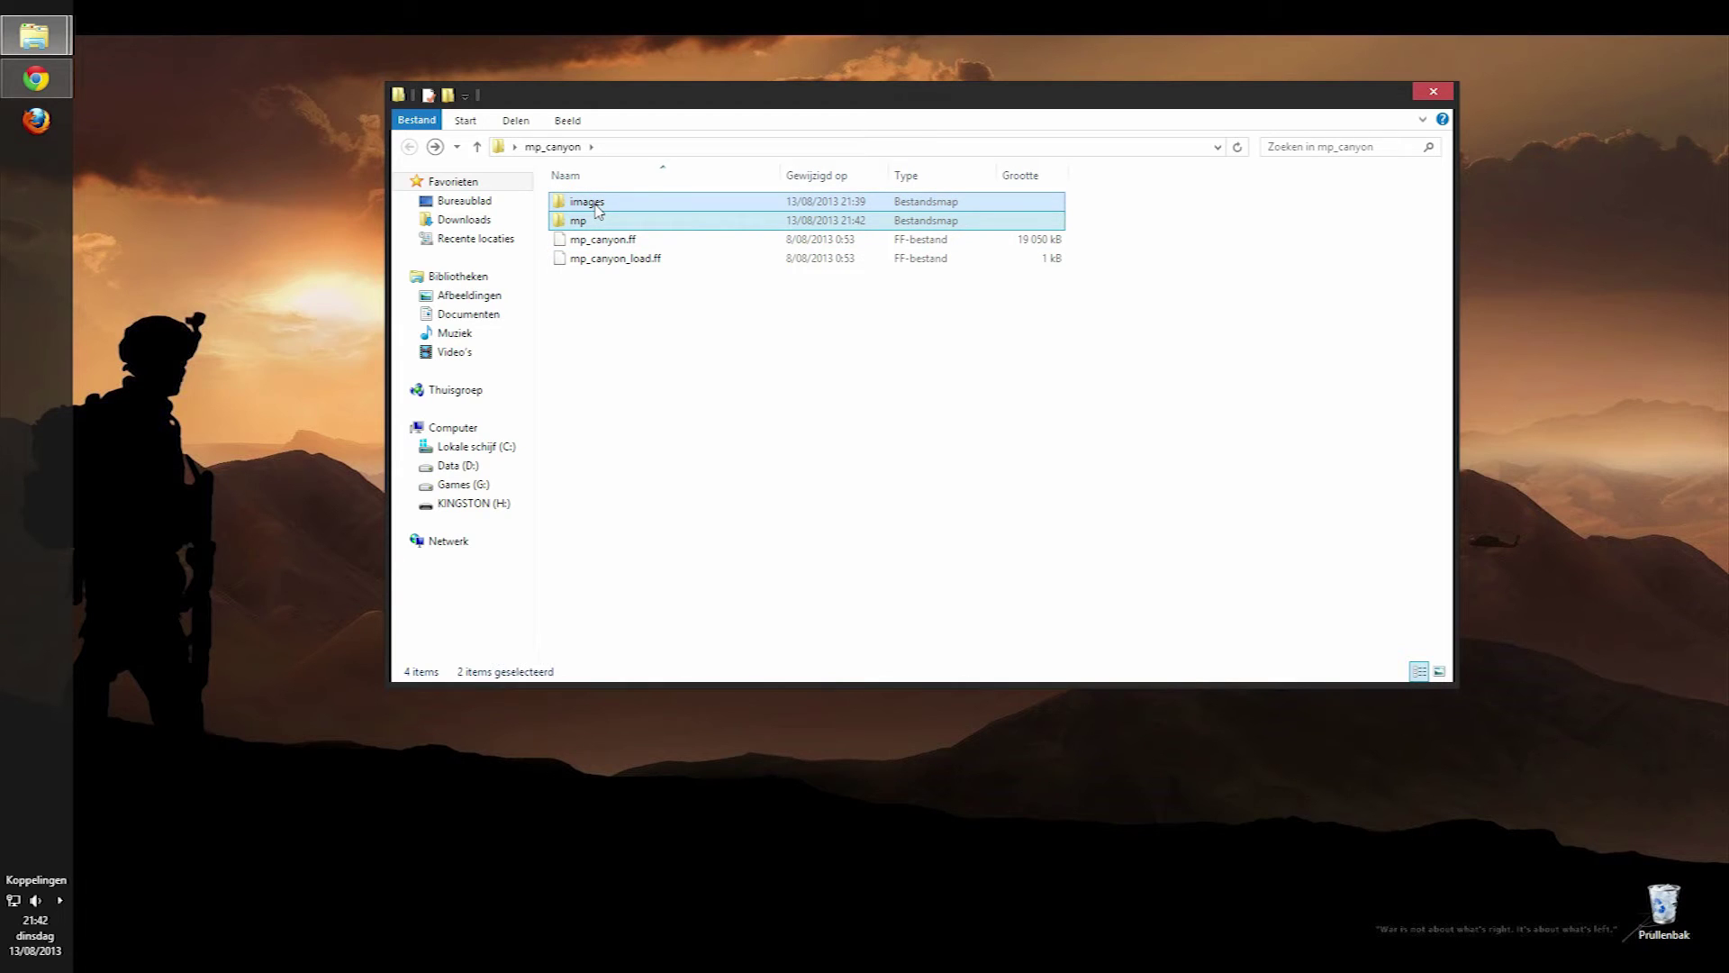
Archive the images and mp folders as mp_canyon.iwd, changing the .rar extension to .iwd.
{"action": "right_click", "coordinate": [595, 208]}
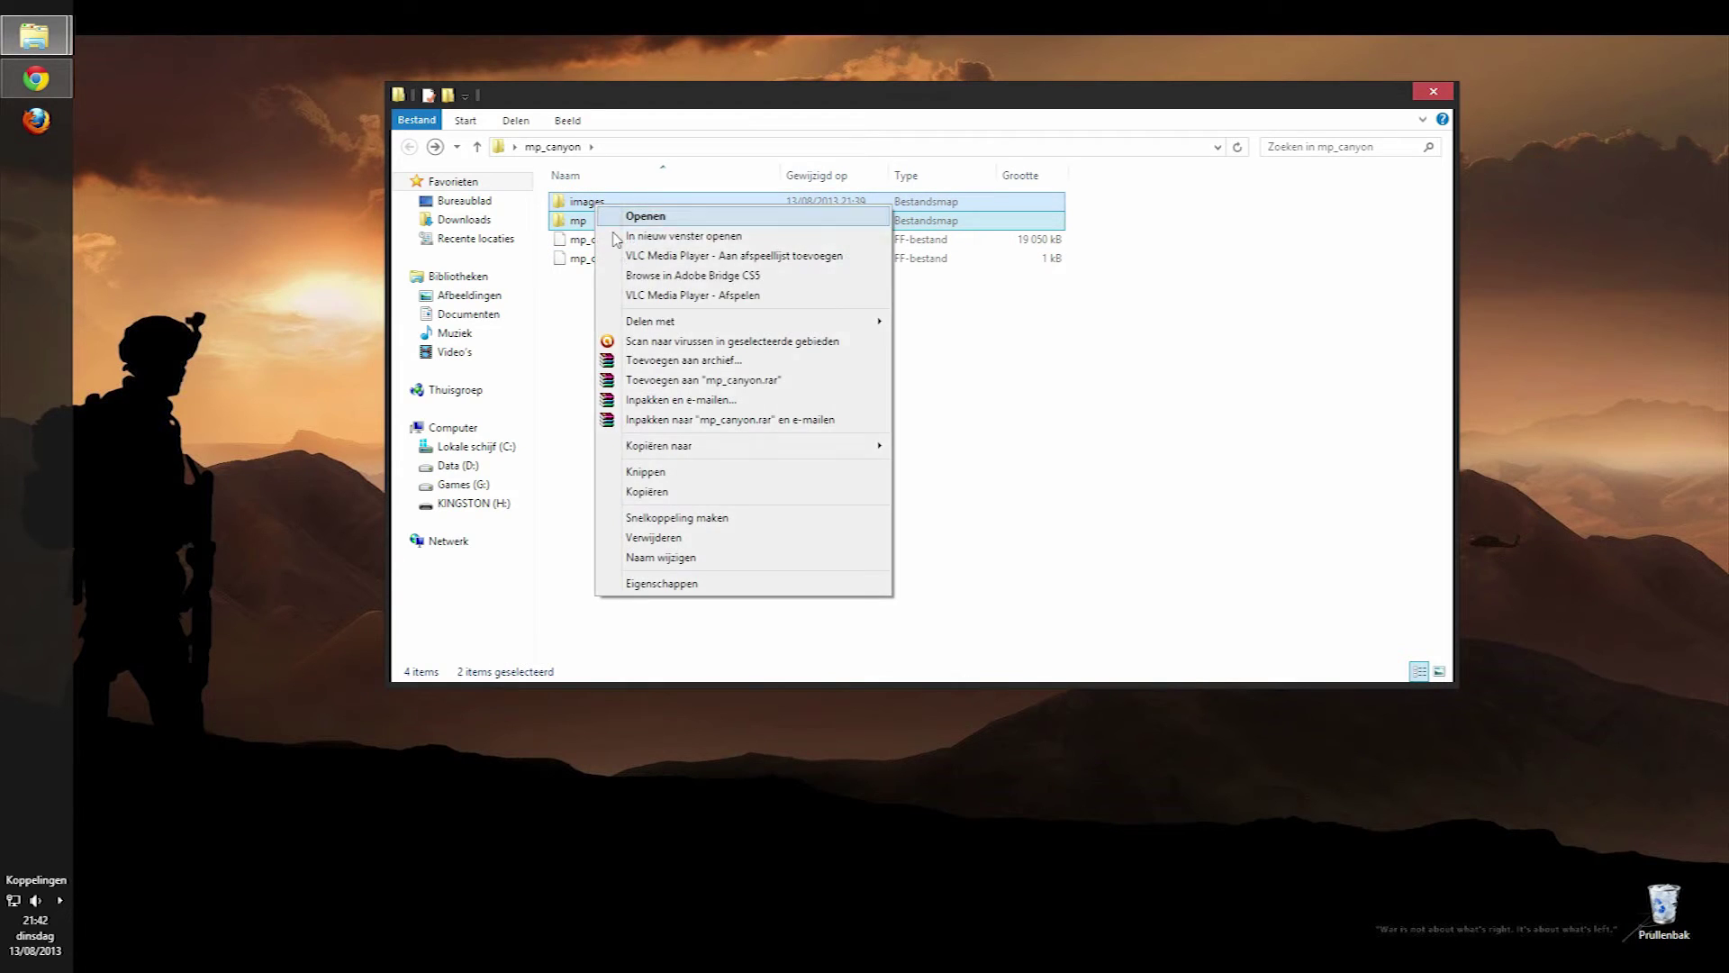
{"action": "left_click", "coordinate": [667, 361]}
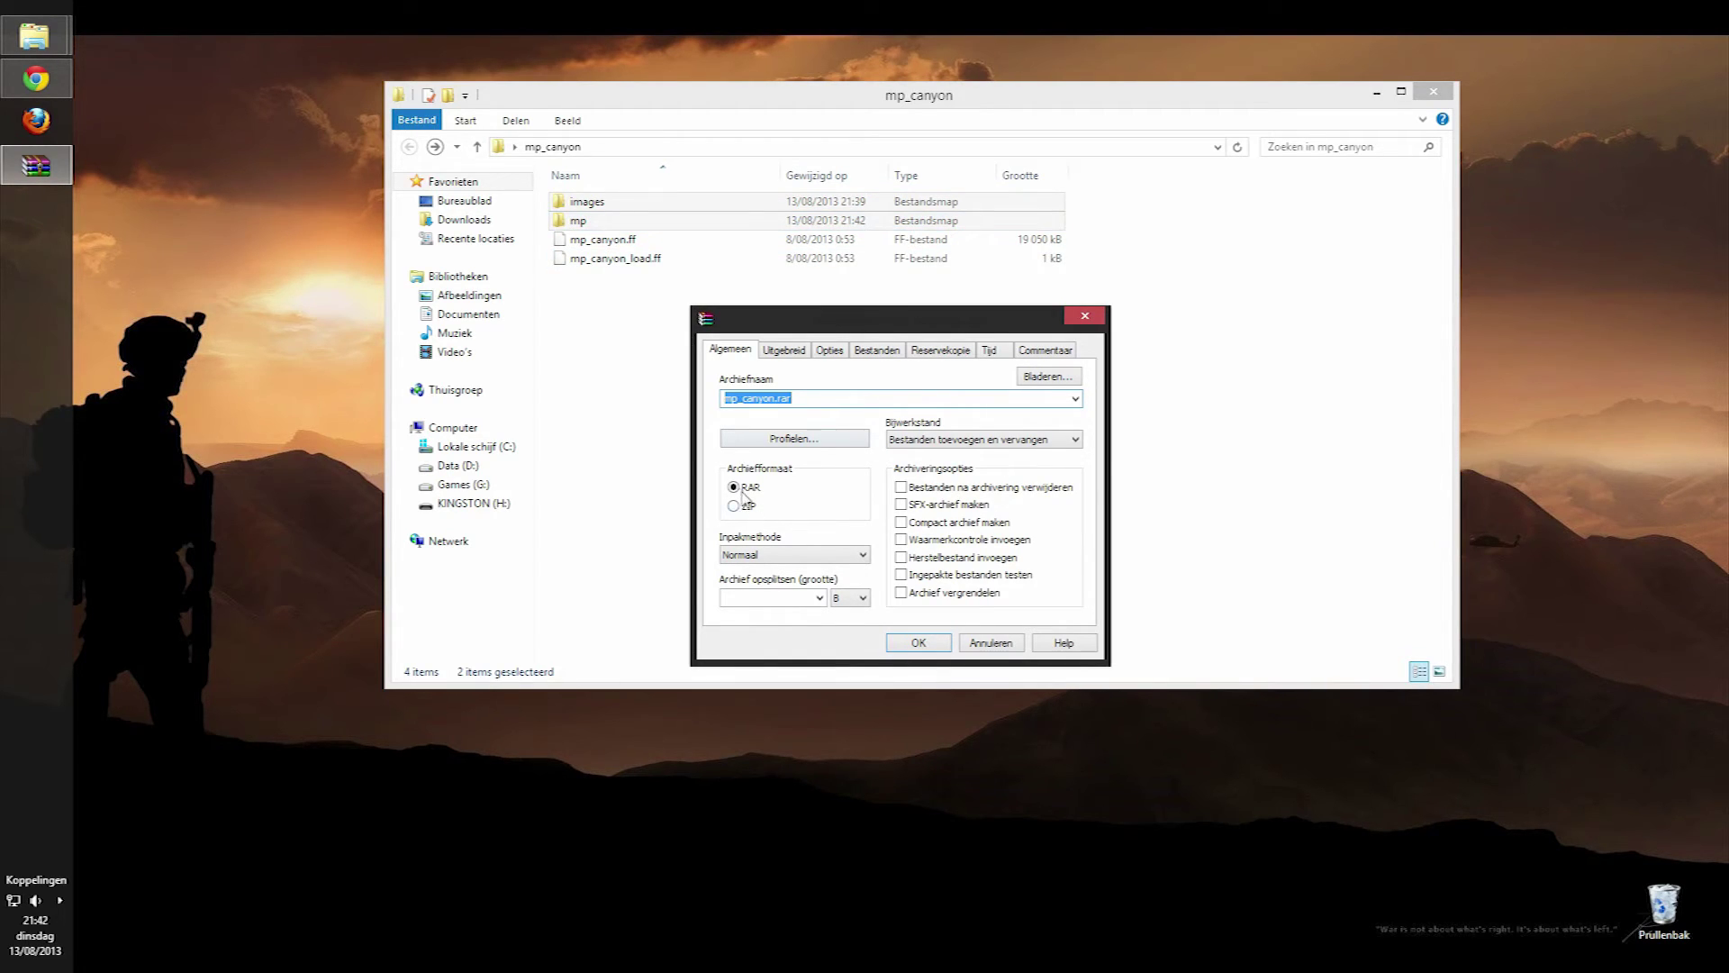
{"action": "key", "text": "End"}
{"action": "key", "text": "BackSpace"}
{"action": "key", "text": "BackSpace"}
{"action": "type", "text": "iwd"}
{"action": "left_click", "coordinate": [918, 643]}
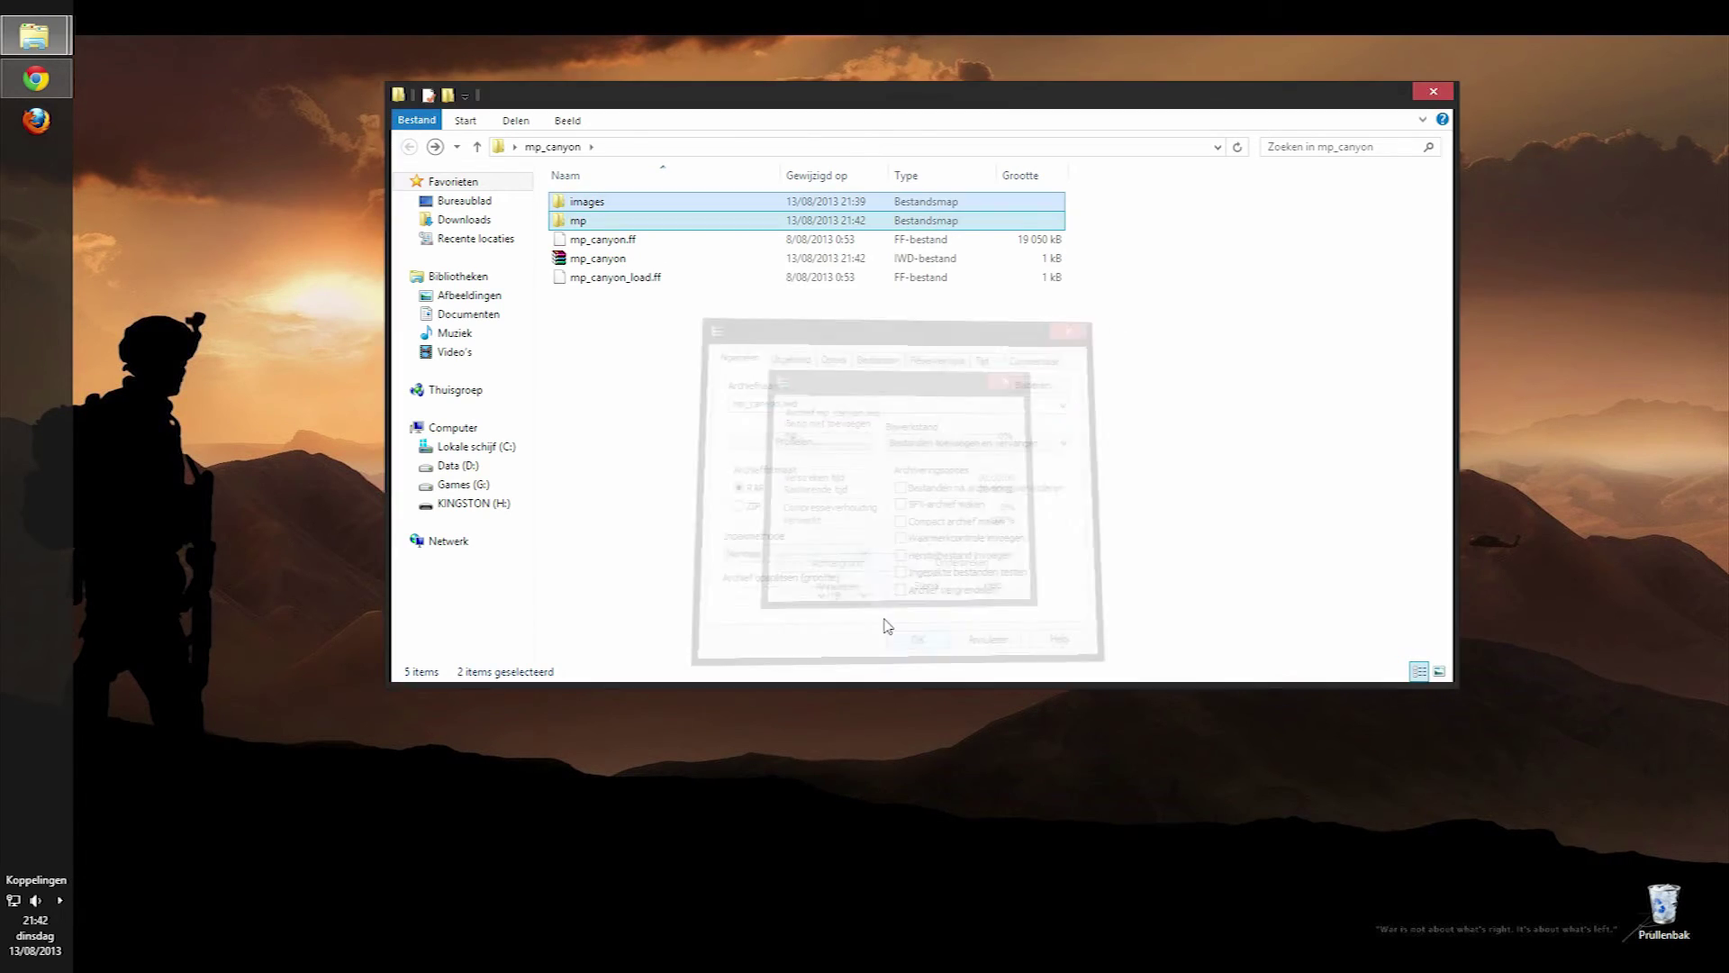
{"action": "left_click", "coordinate": [609, 222]}
Delete the images and mp folders, then reopen mp_canyon to confirm three items remain.
{"action": "left_click", "coordinate": [596, 202], "text": "ctrl"}
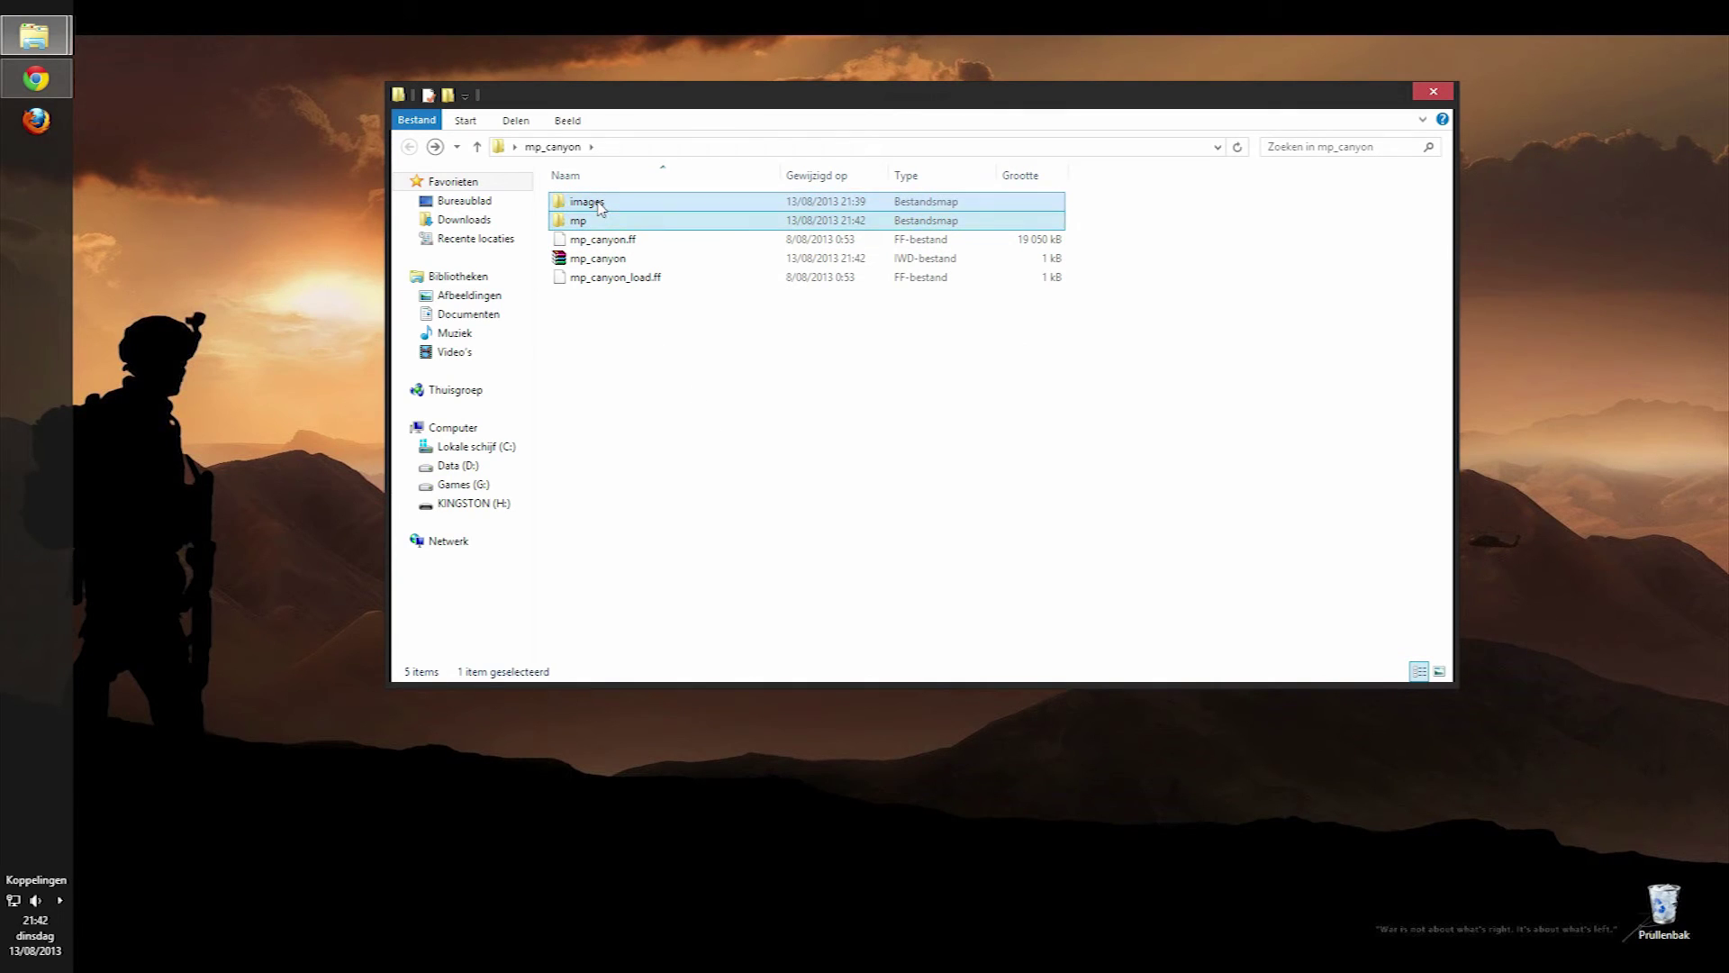
{"action": "right_click", "coordinate": [598, 202]}
{"action": "left_click", "coordinate": [670, 537]}
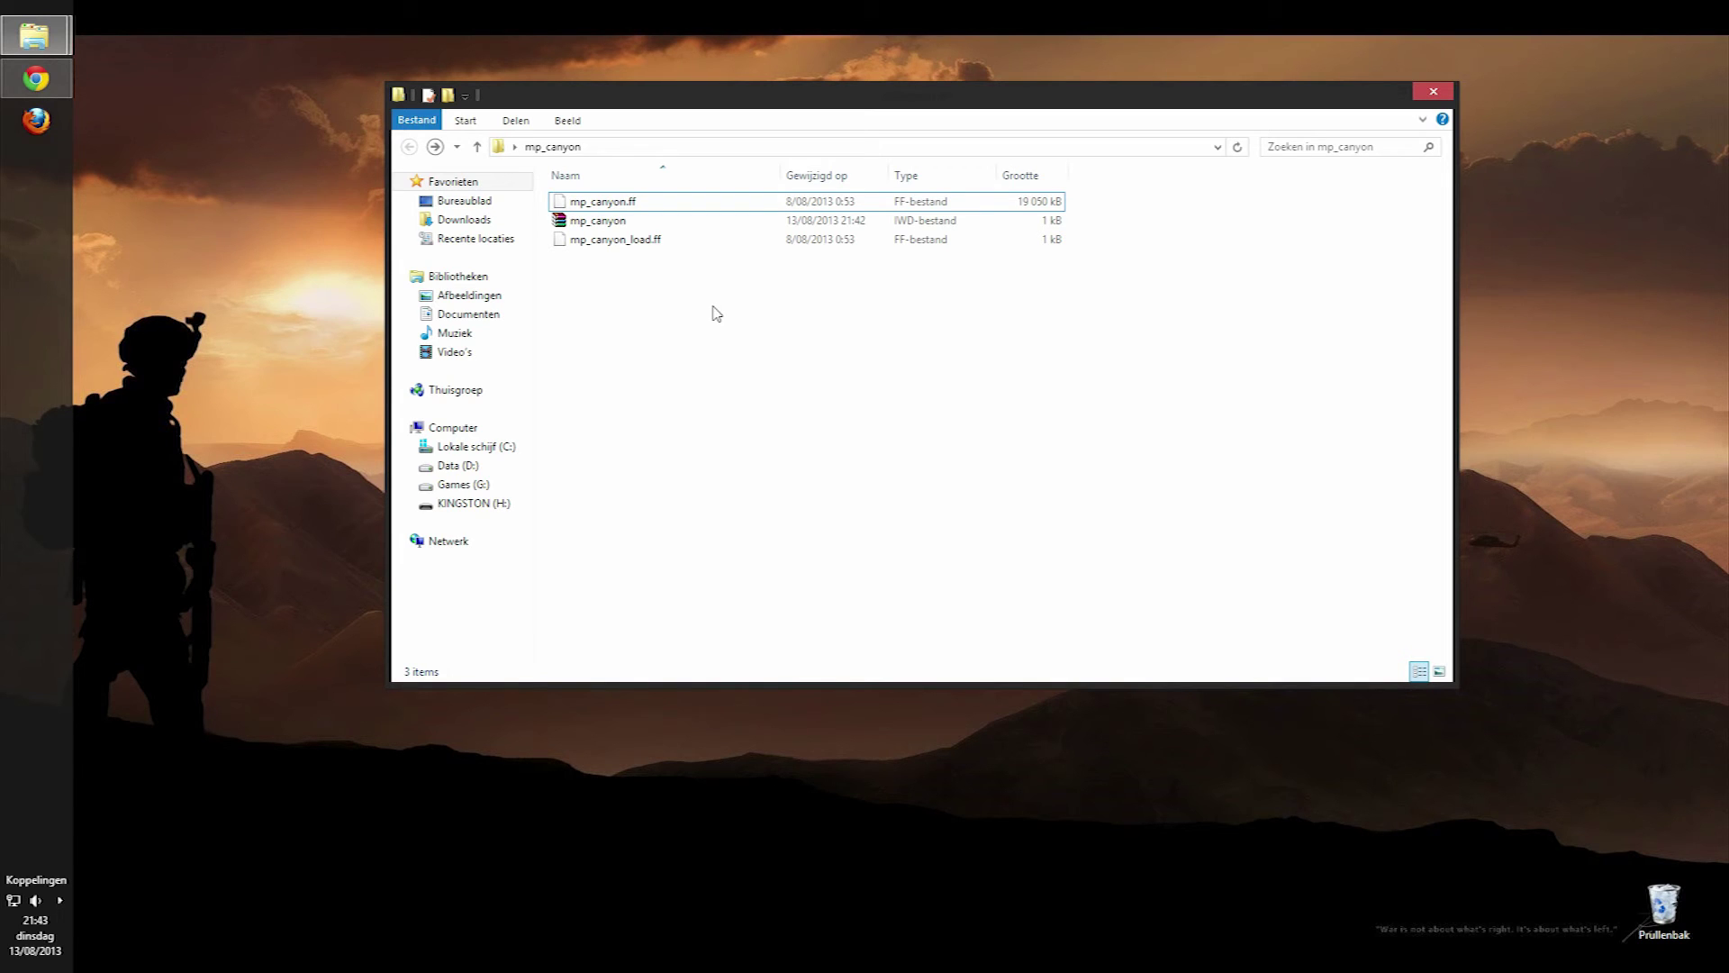
{"action": "left_click", "coordinate": [1432, 91]}
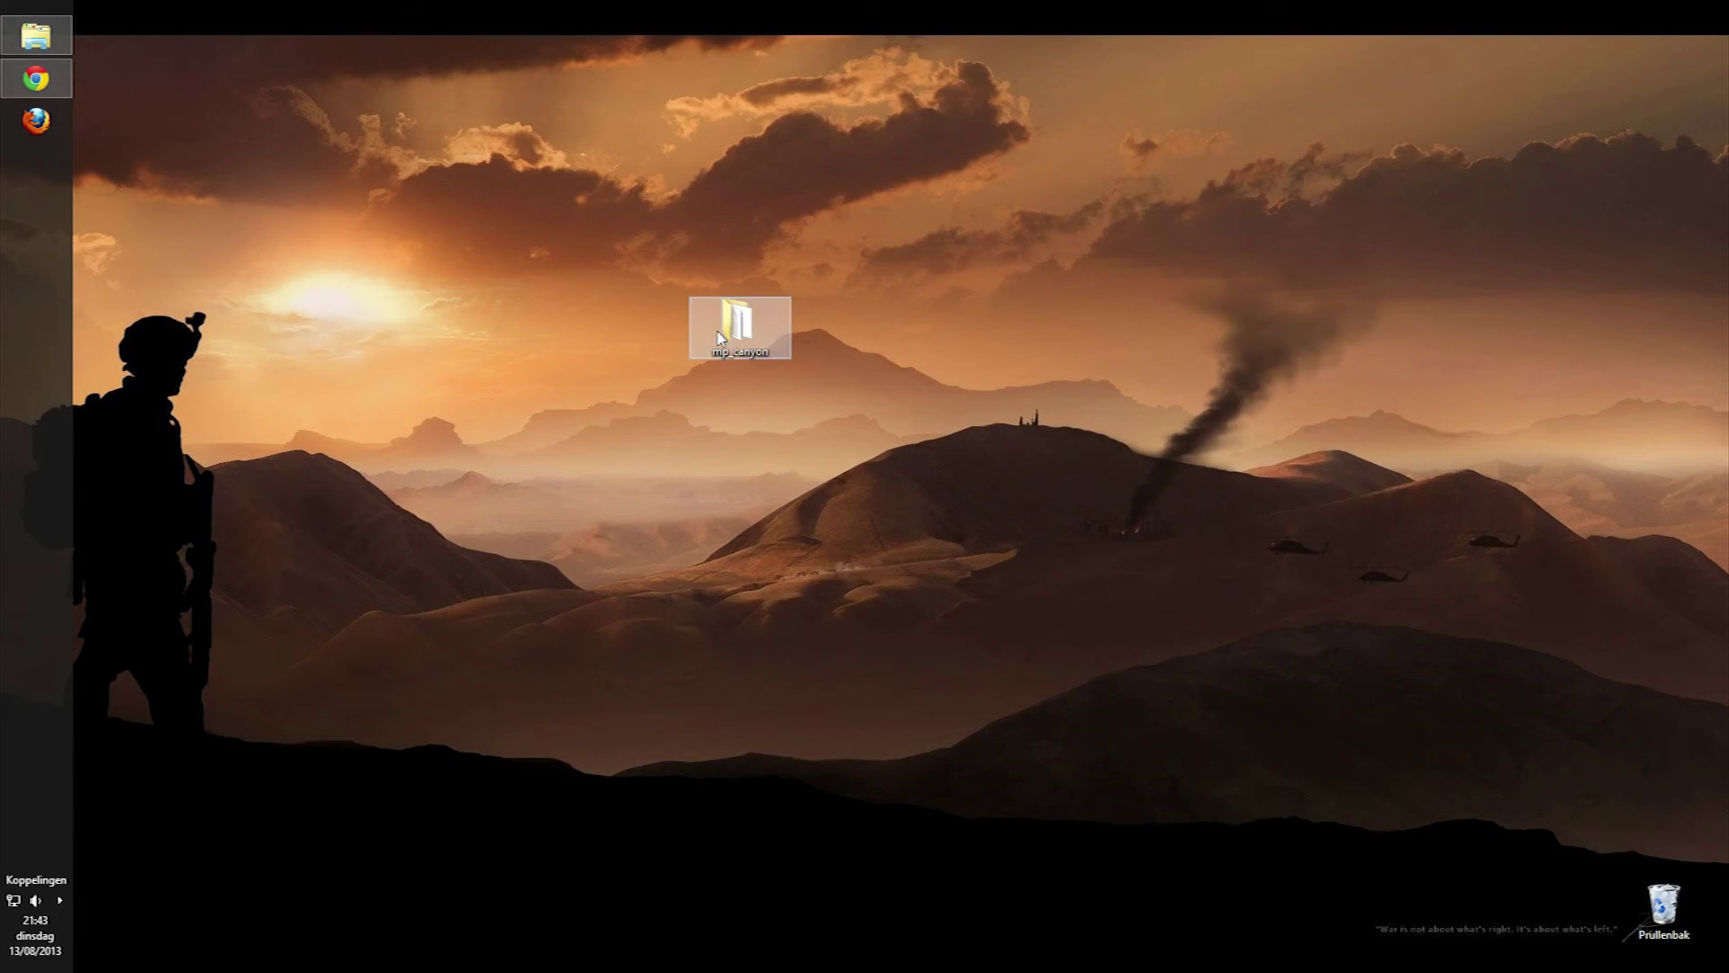
{"action": "double_click", "coordinate": [721, 337]}
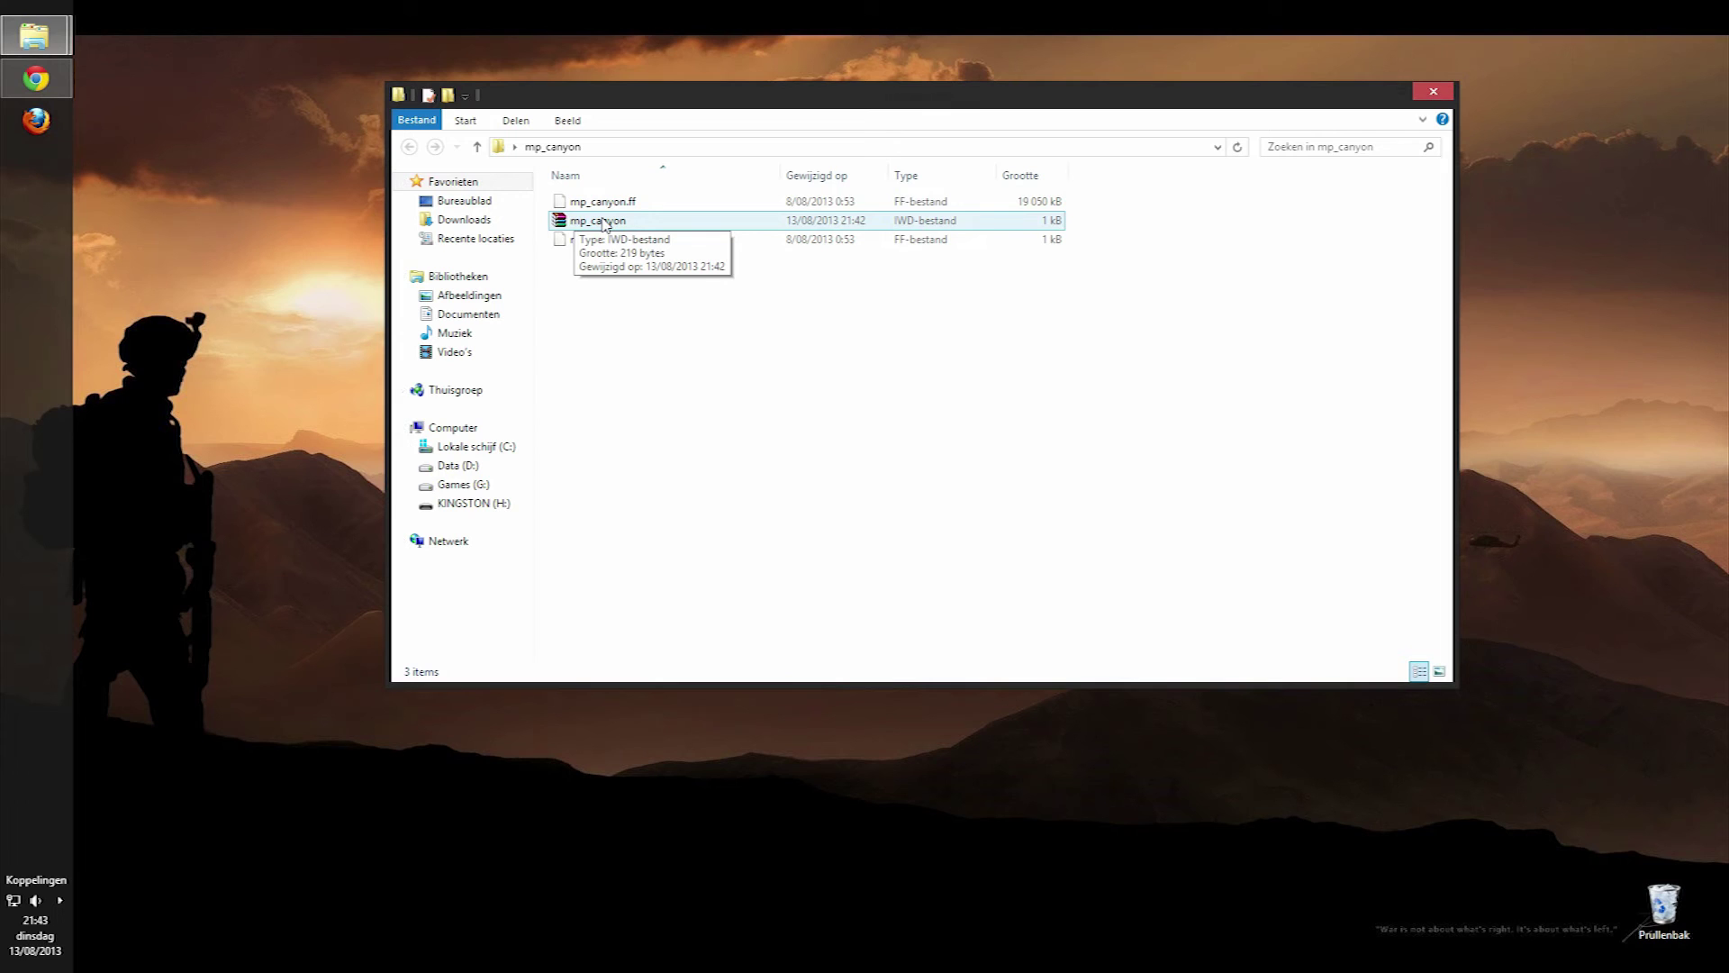
{"action": "double_click", "coordinate": [604, 222]}
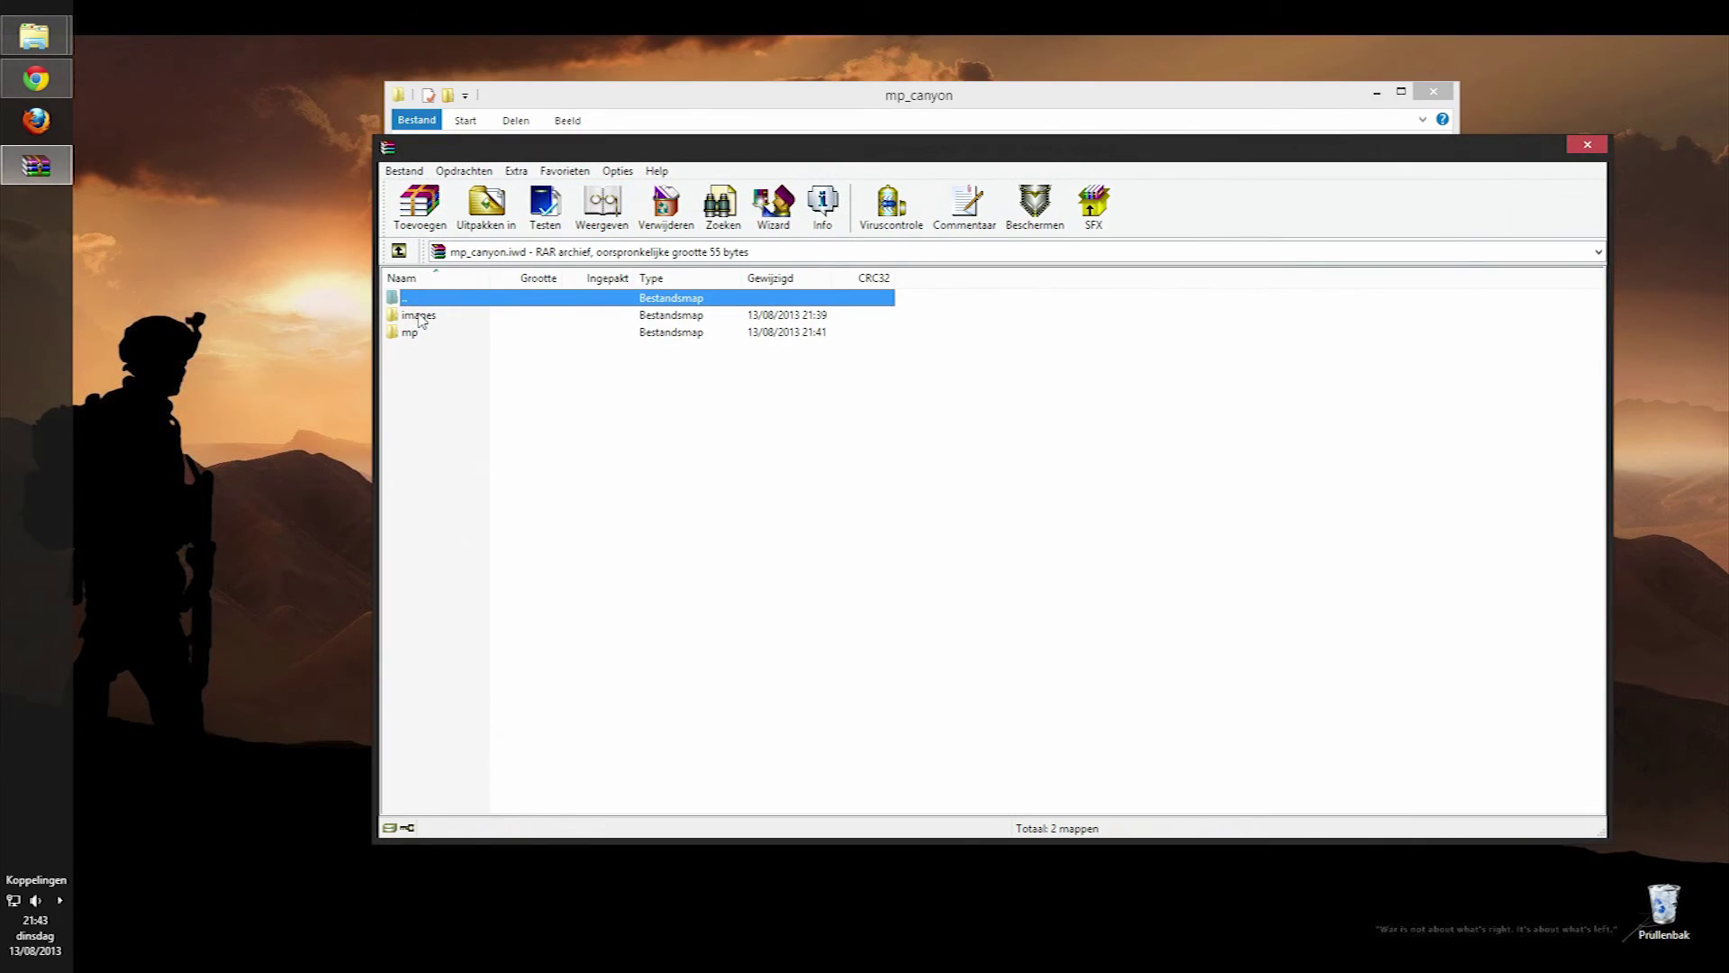
{"action": "left_click", "coordinate": [1090, 501]}
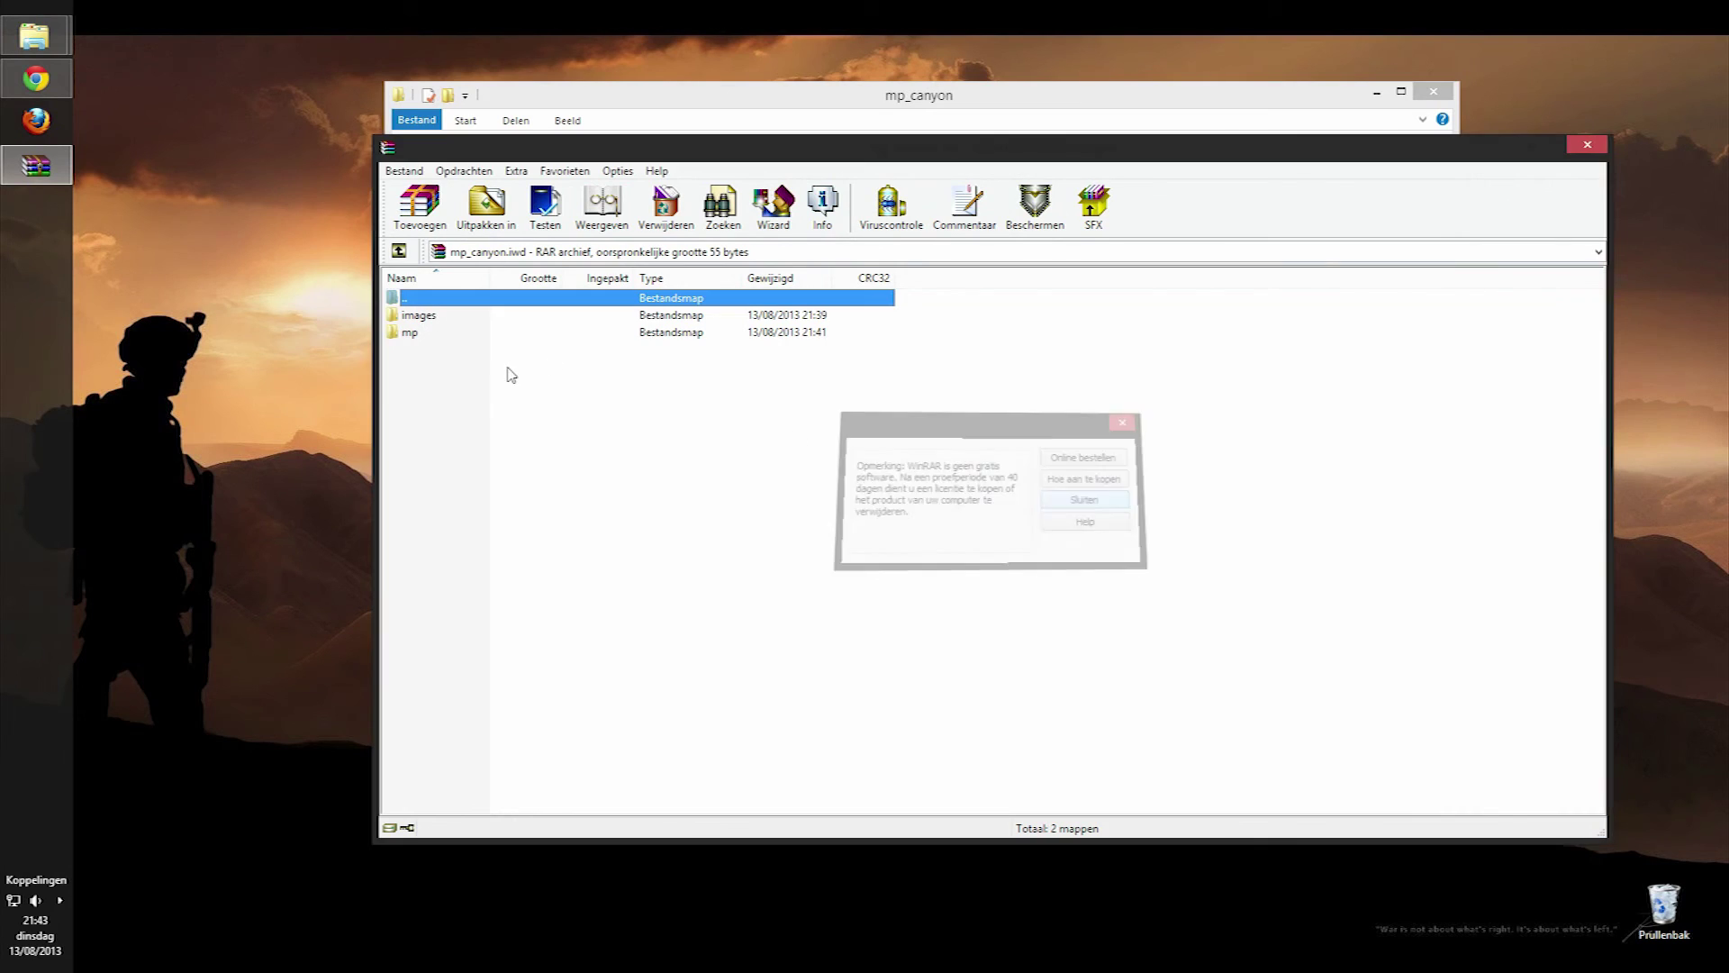
{"action": "double_click", "coordinate": [452, 316]}
{"action": "double_click", "coordinate": [416, 302]}
{"action": "double_click", "coordinate": [423, 334]}
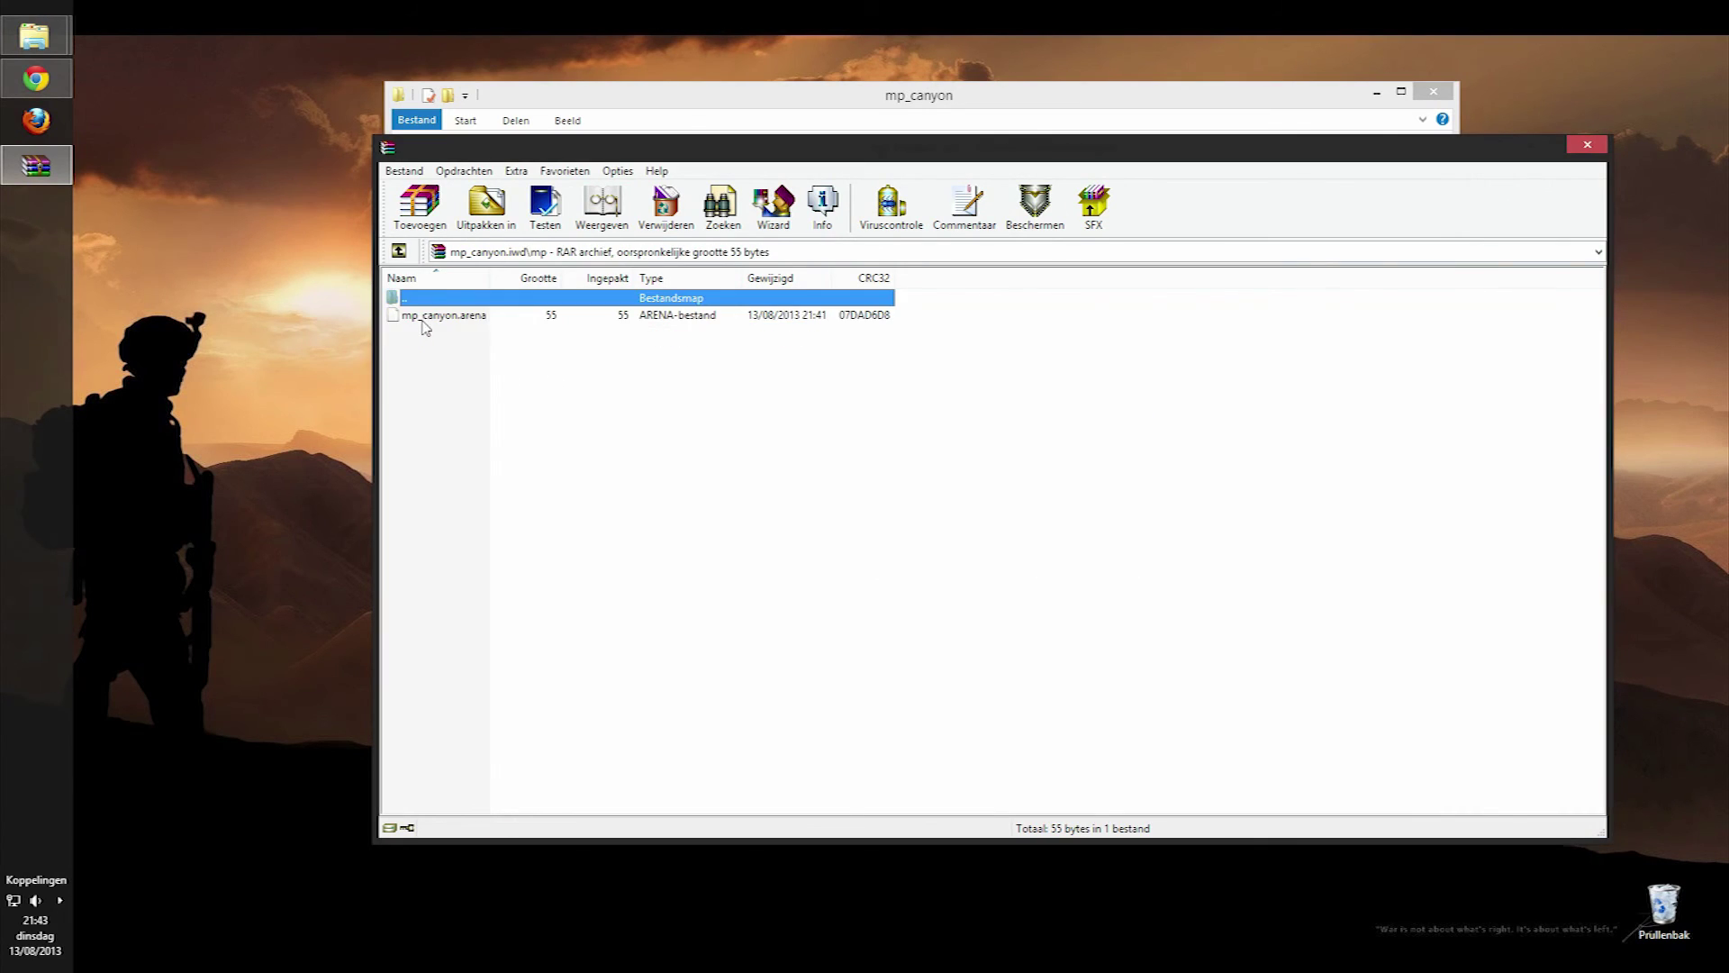
{"action": "double_click", "coordinate": [424, 304]}
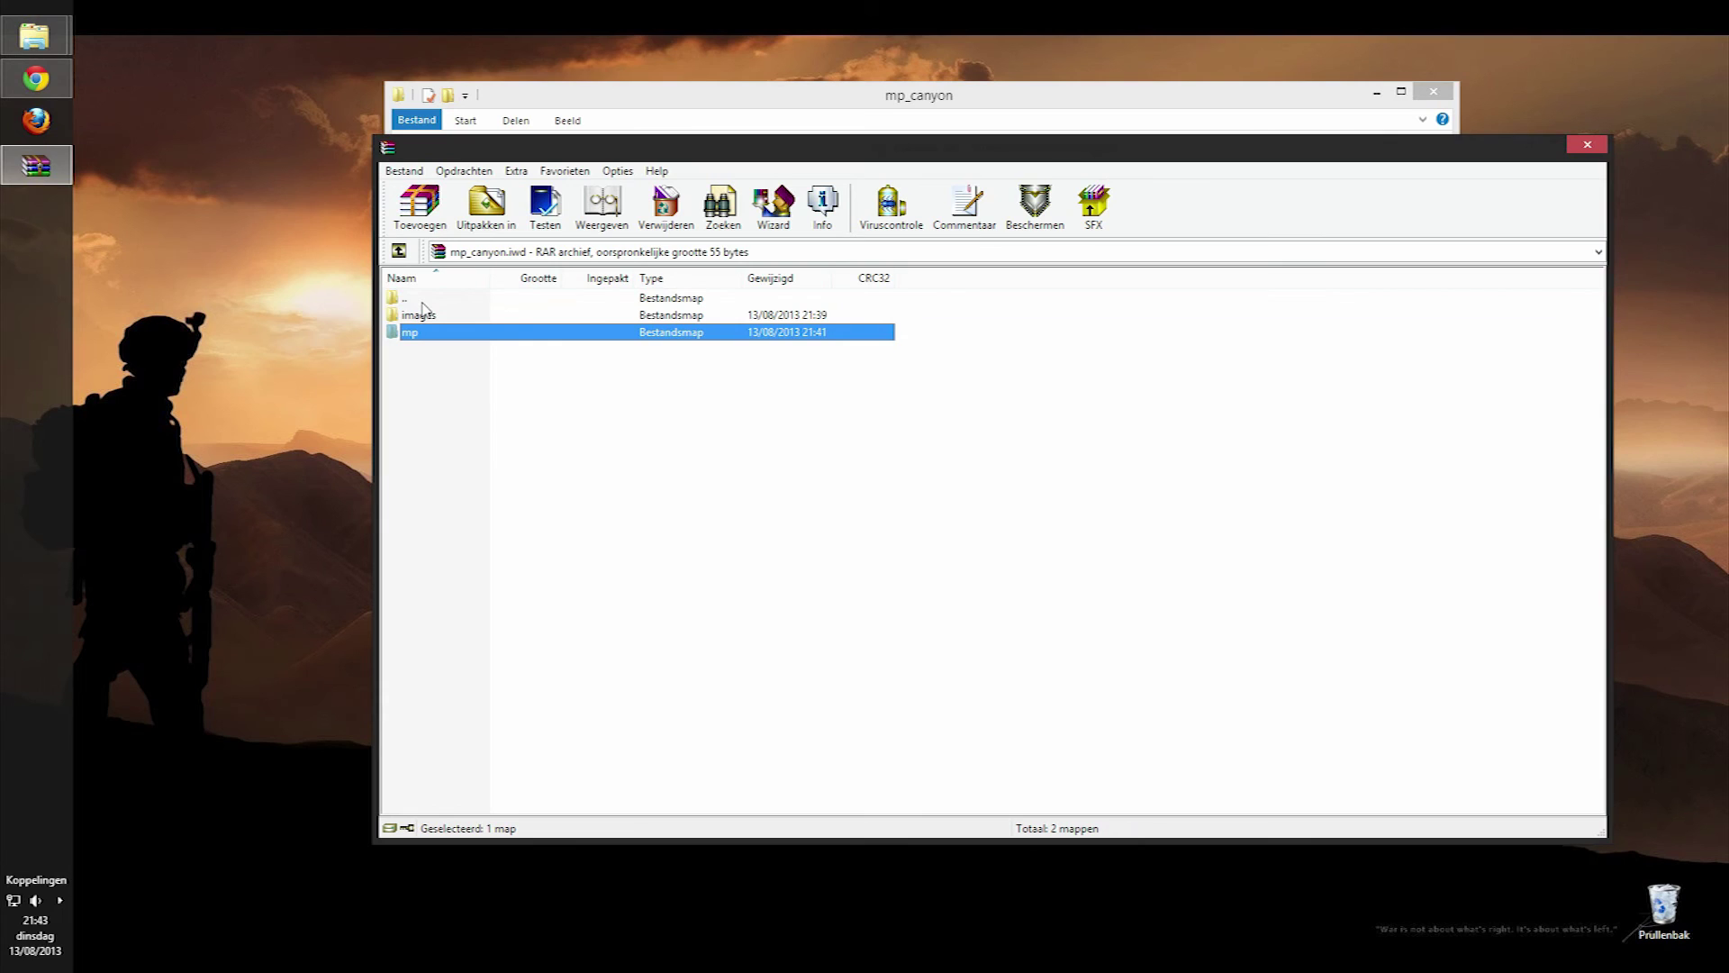
{"action": "double_click", "coordinate": [423, 304]}
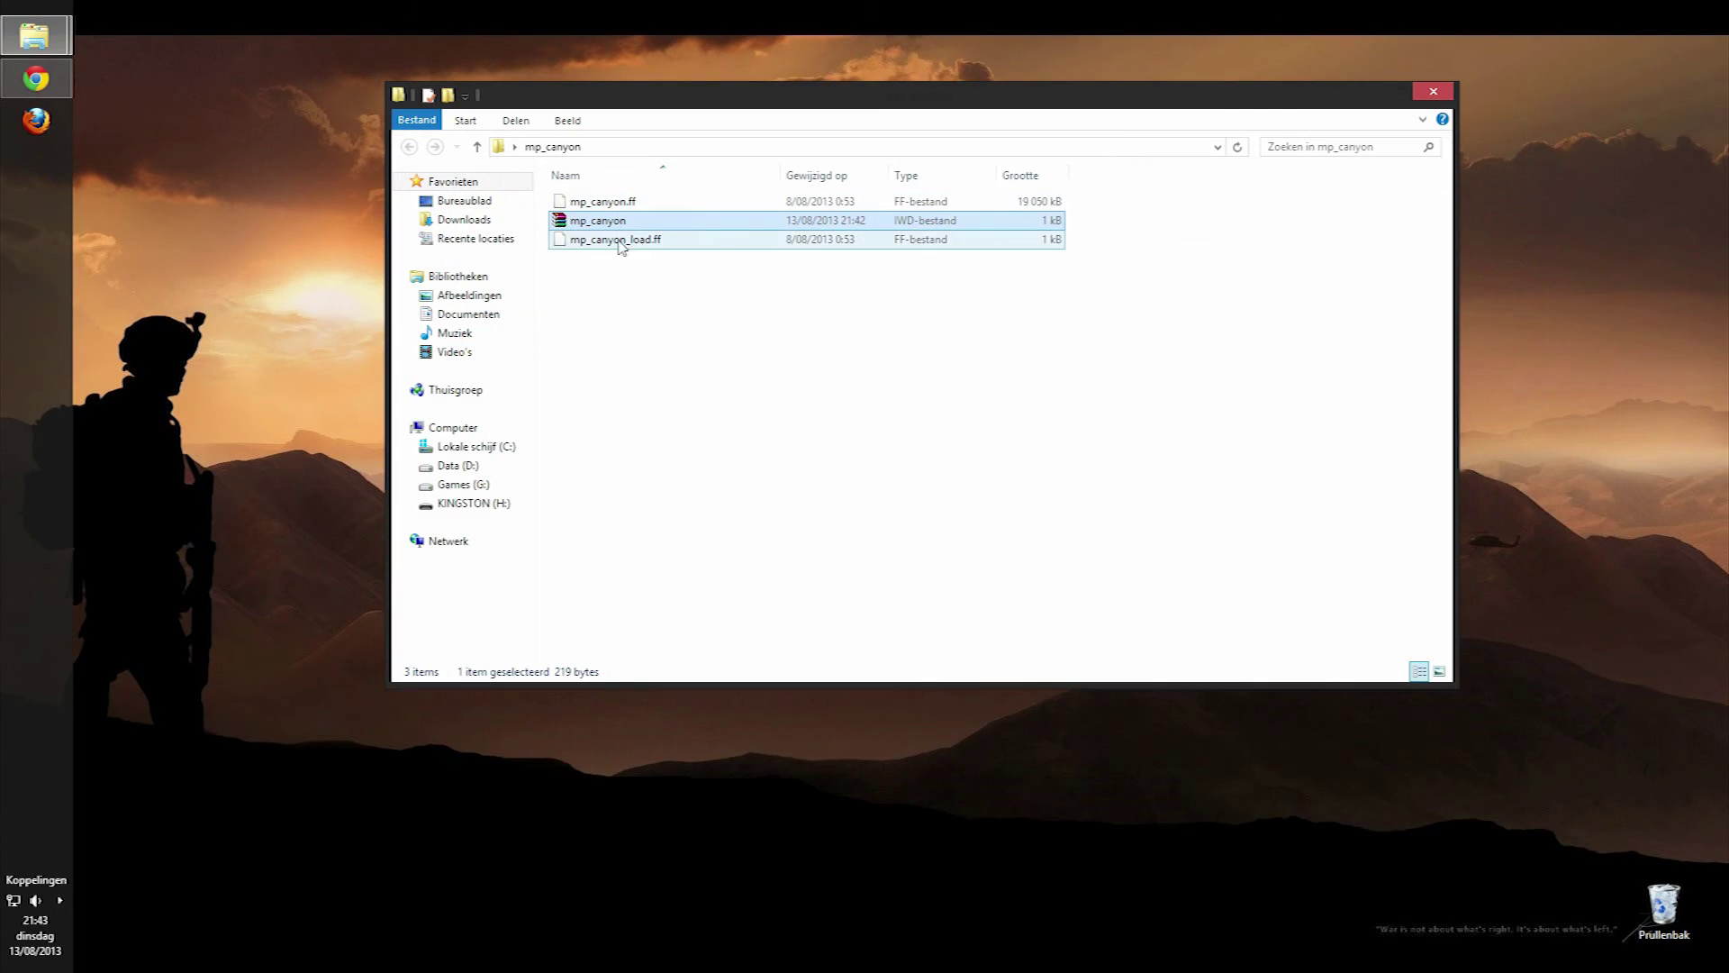
Archive the desktop mp_canyon folder as a ZIP, creating mp_canyon.zip.
{"action": "left_click", "coordinate": [1433, 91]}
{"action": "right_click", "coordinate": [726, 328]}
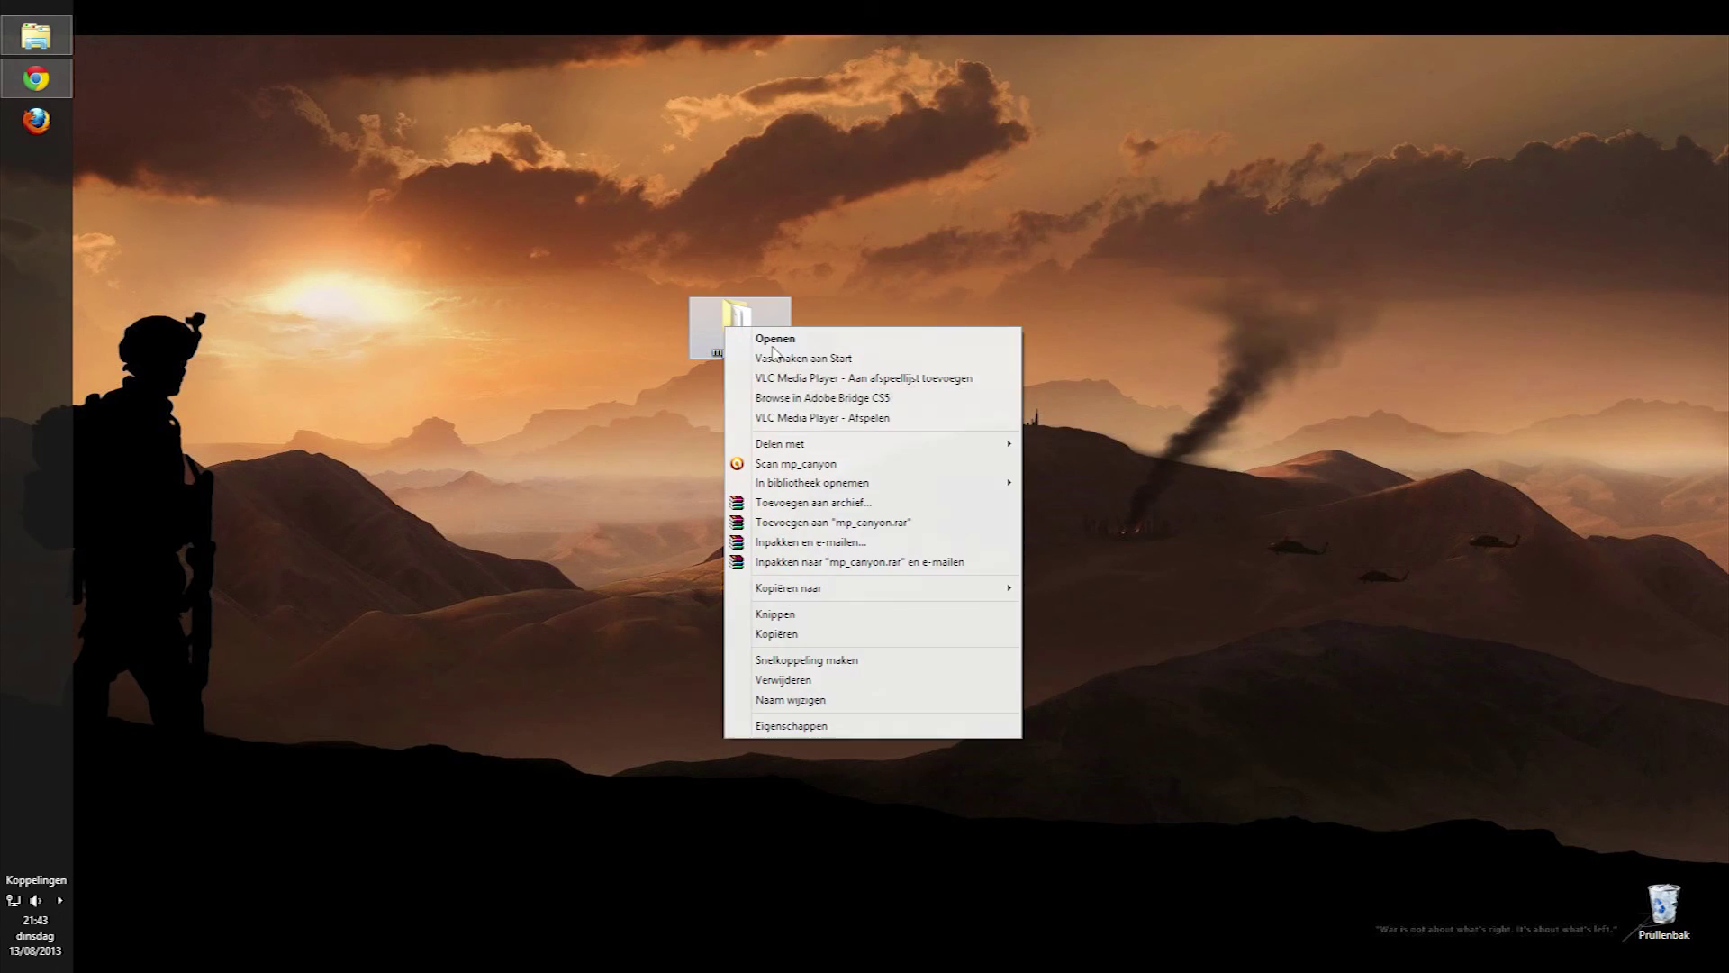
{"action": "left_click", "coordinate": [806, 502]}
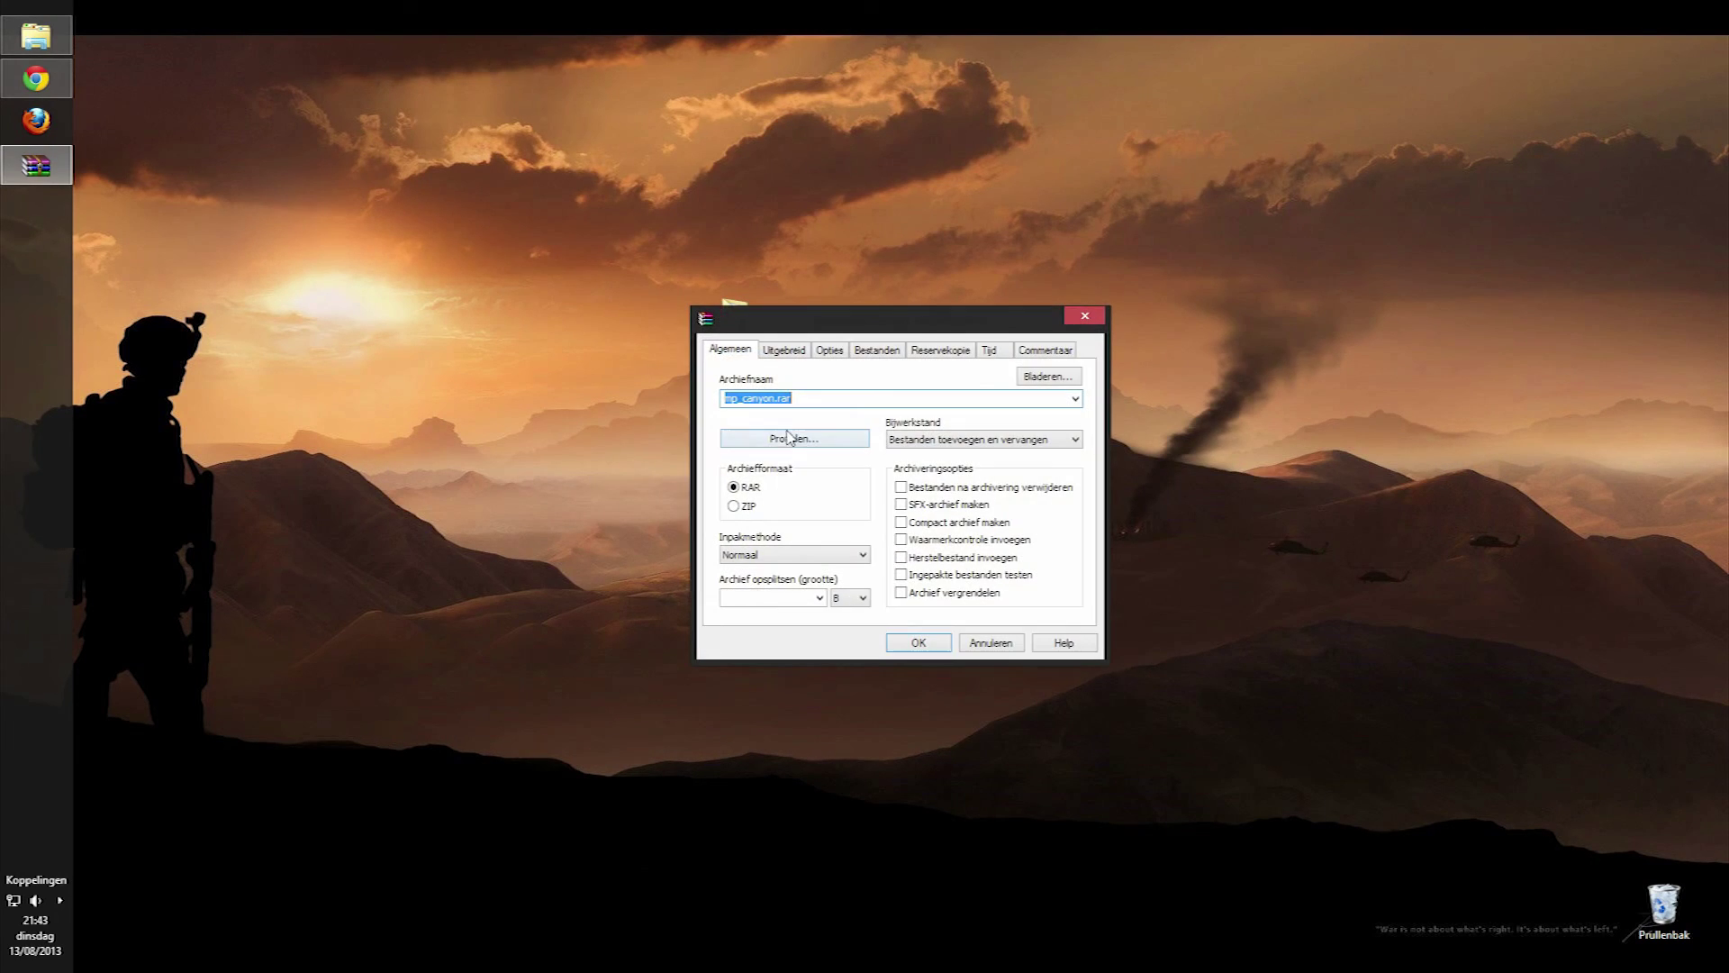
{"action": "left_click", "coordinate": [749, 505]}
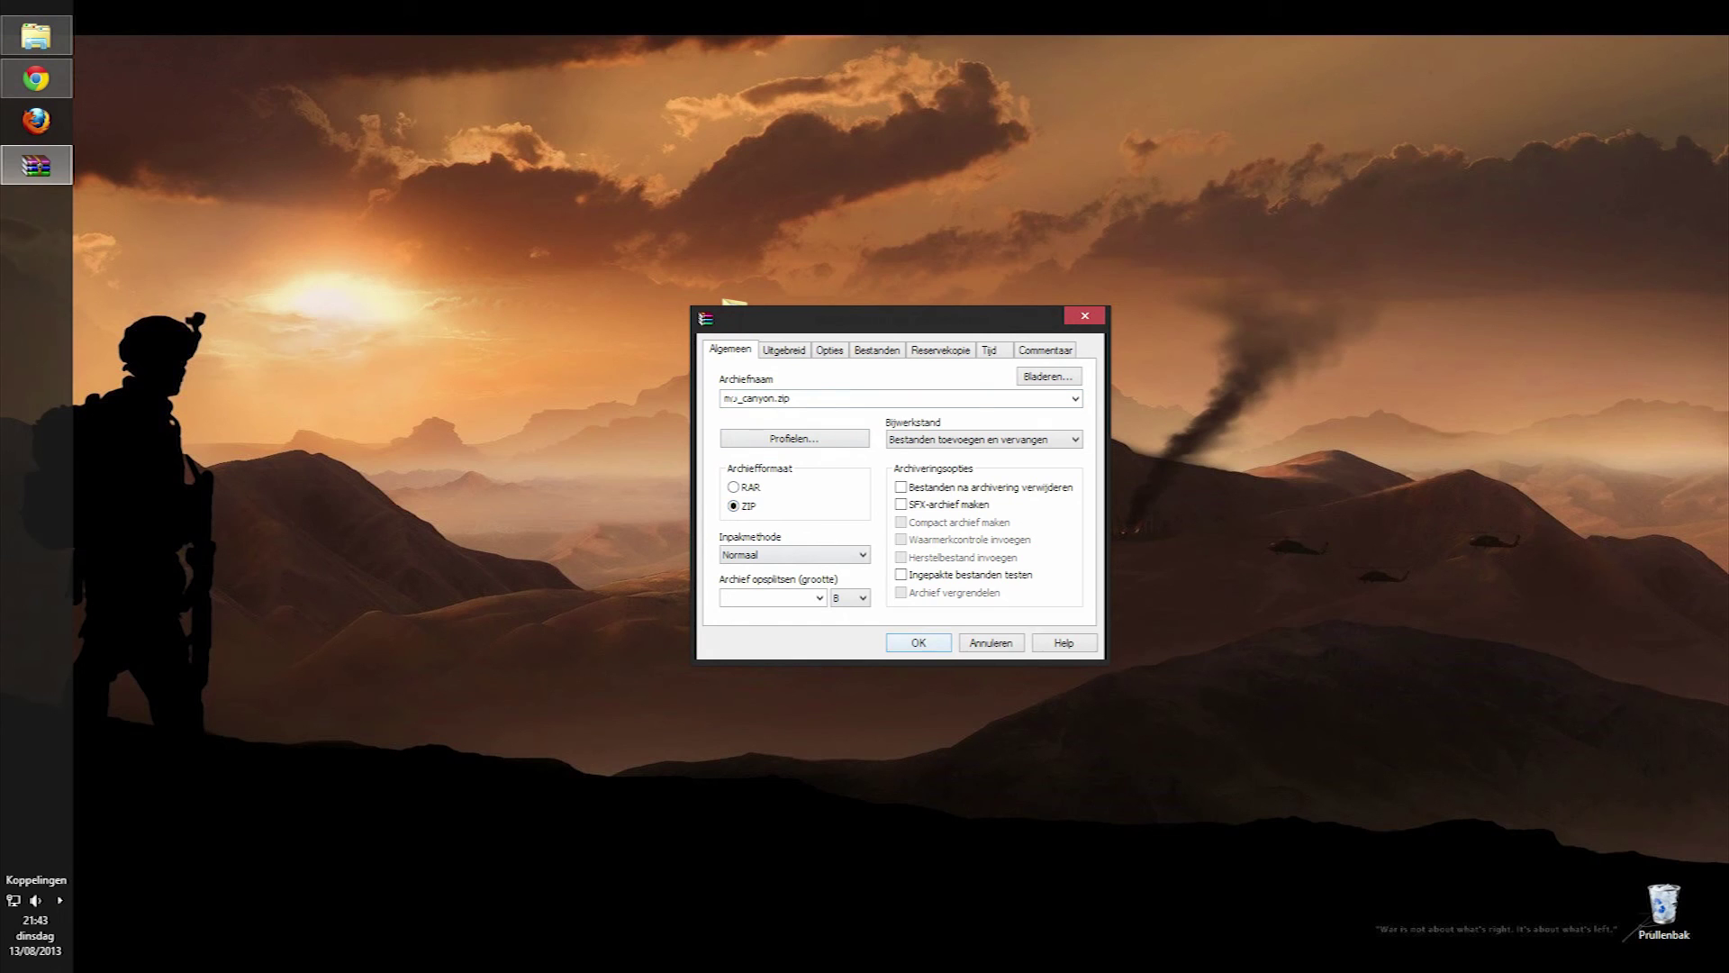
{"action": "left_click", "coordinate": [903, 645]}
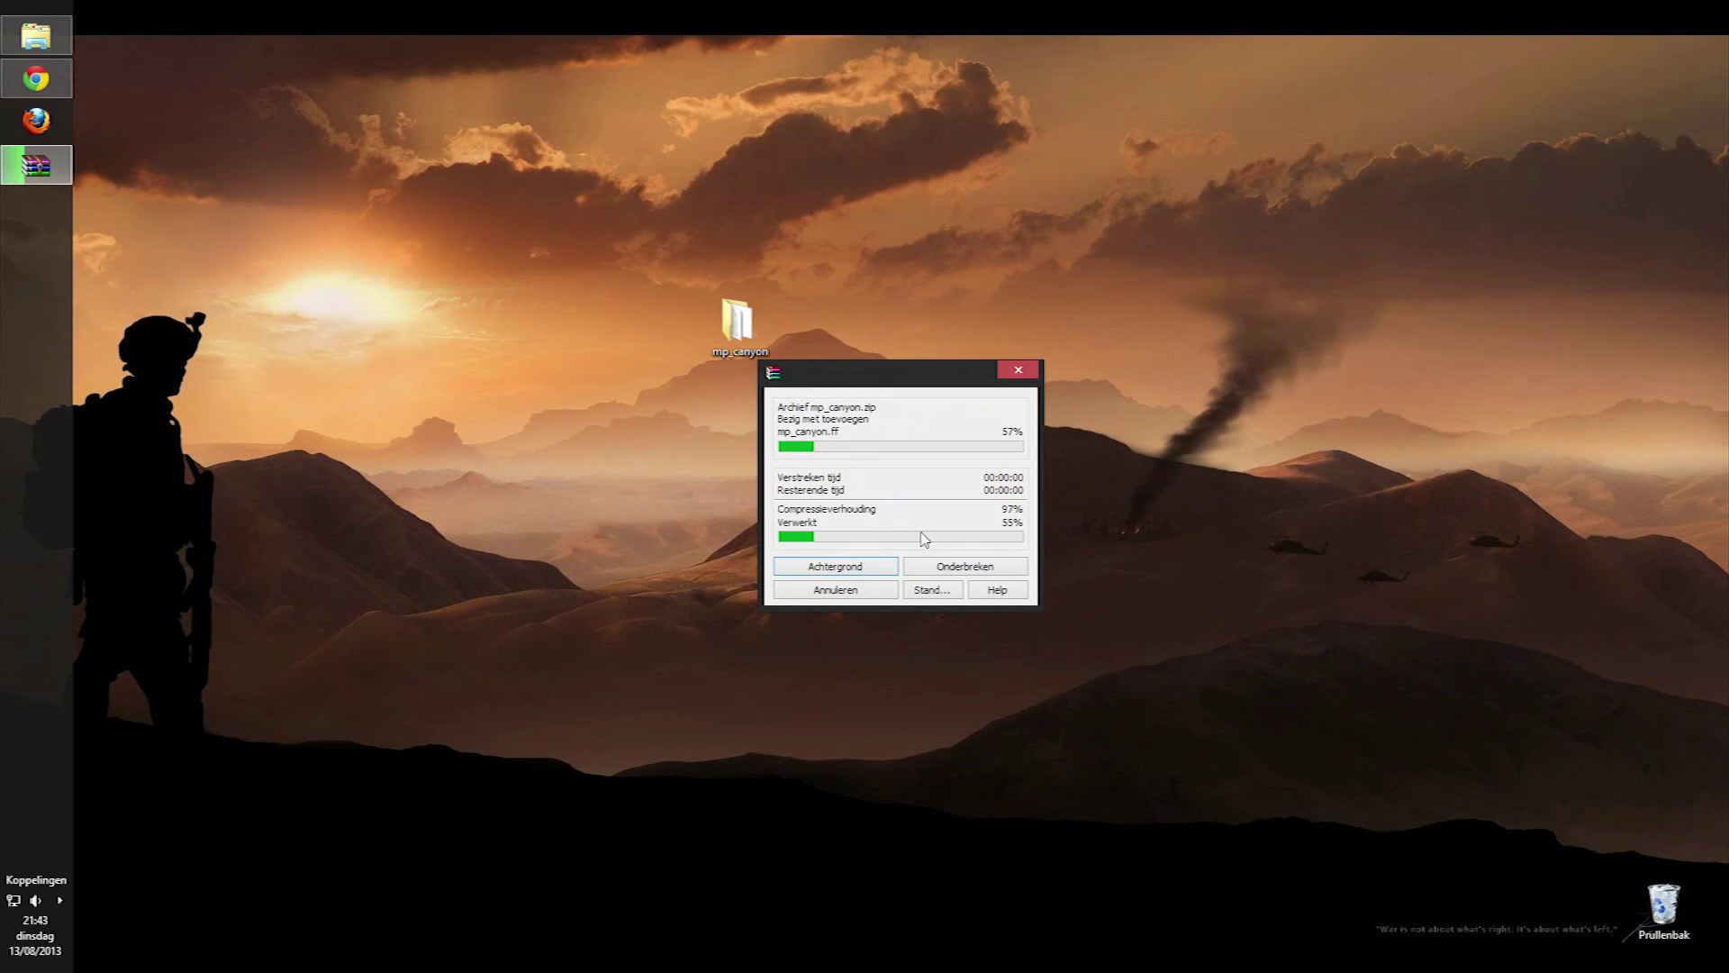
Move mp_canyon.zip beside the folder and delete the original mp_canyon folder.
{"action": "left_click_drag", "start_coordinate": [144, 26], "coordinate": [803, 308]}
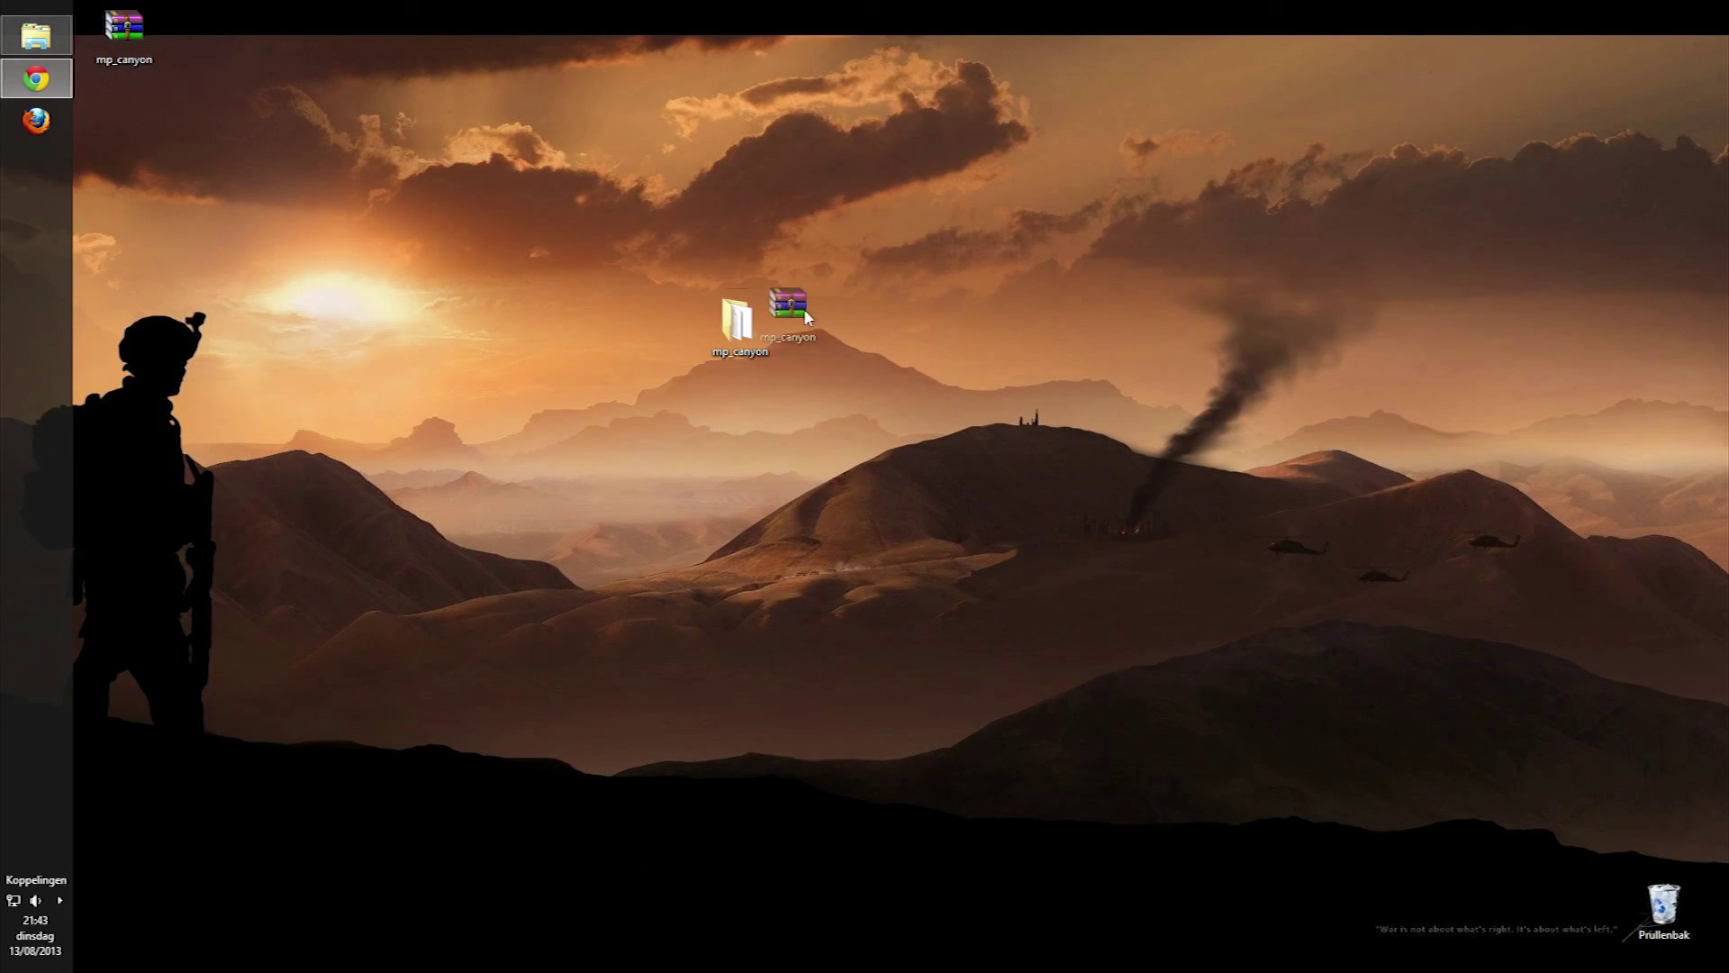
{"action": "right_click", "coordinate": [727, 339]}
{"action": "left_click", "coordinate": [811, 660]}
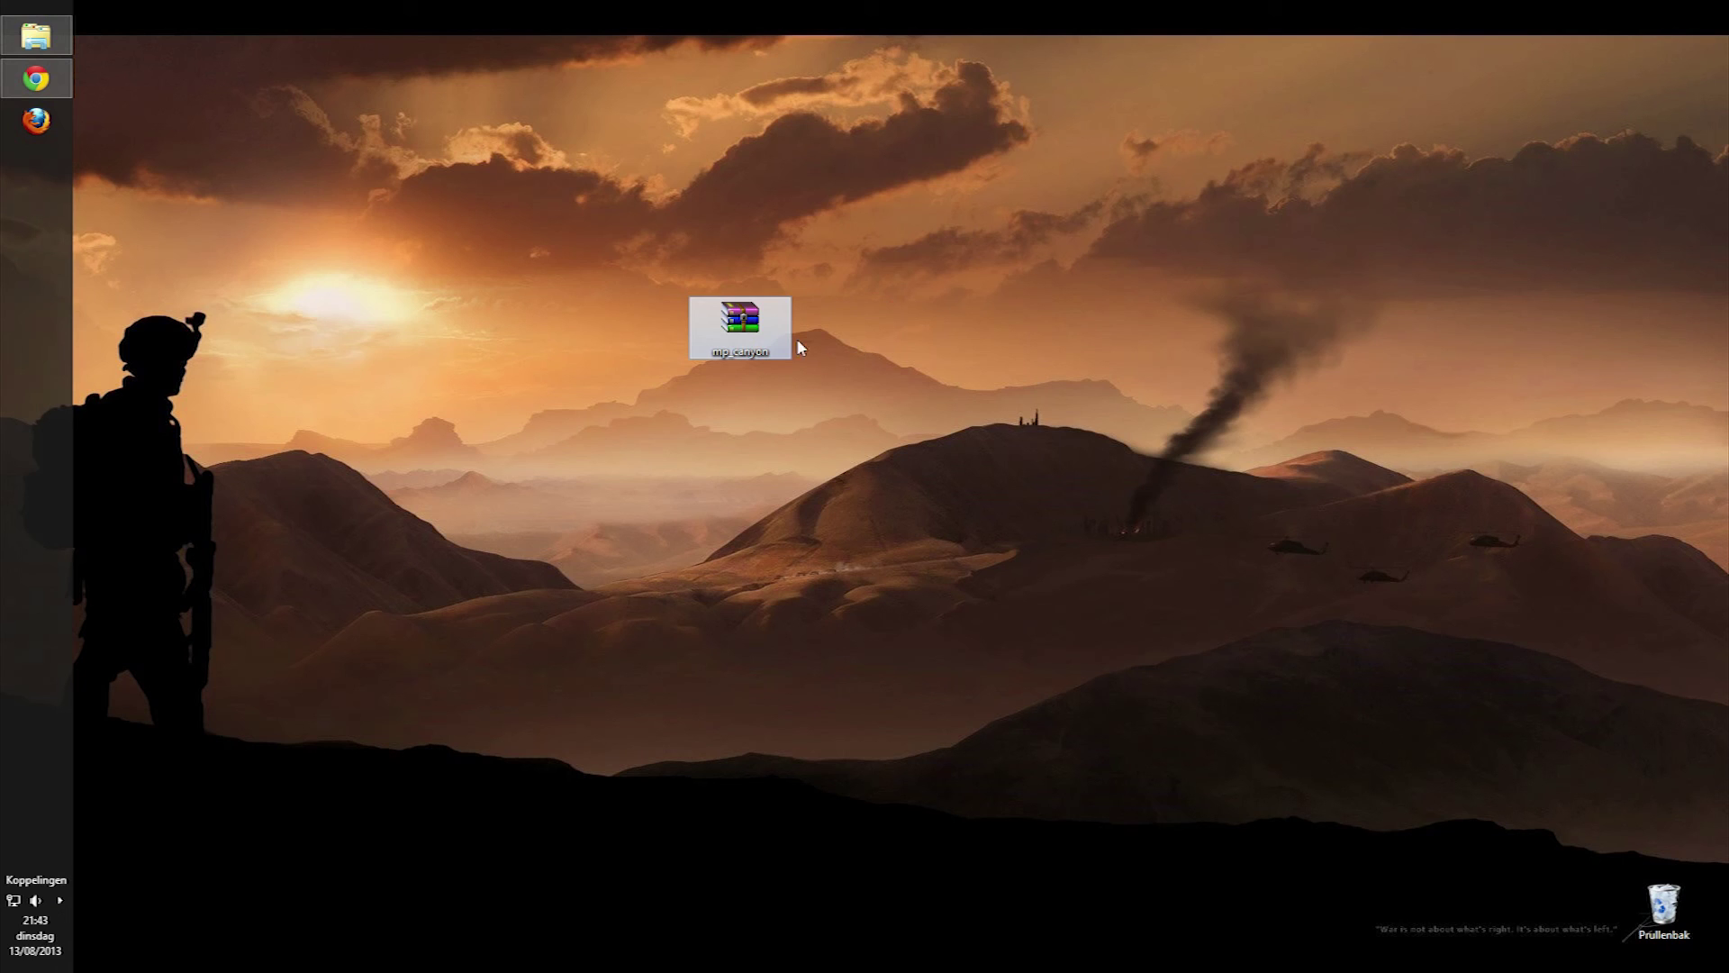
{"action": "left_click", "coordinate": [878, 339]}
{"action": "left_click", "coordinate": [747, 333]}
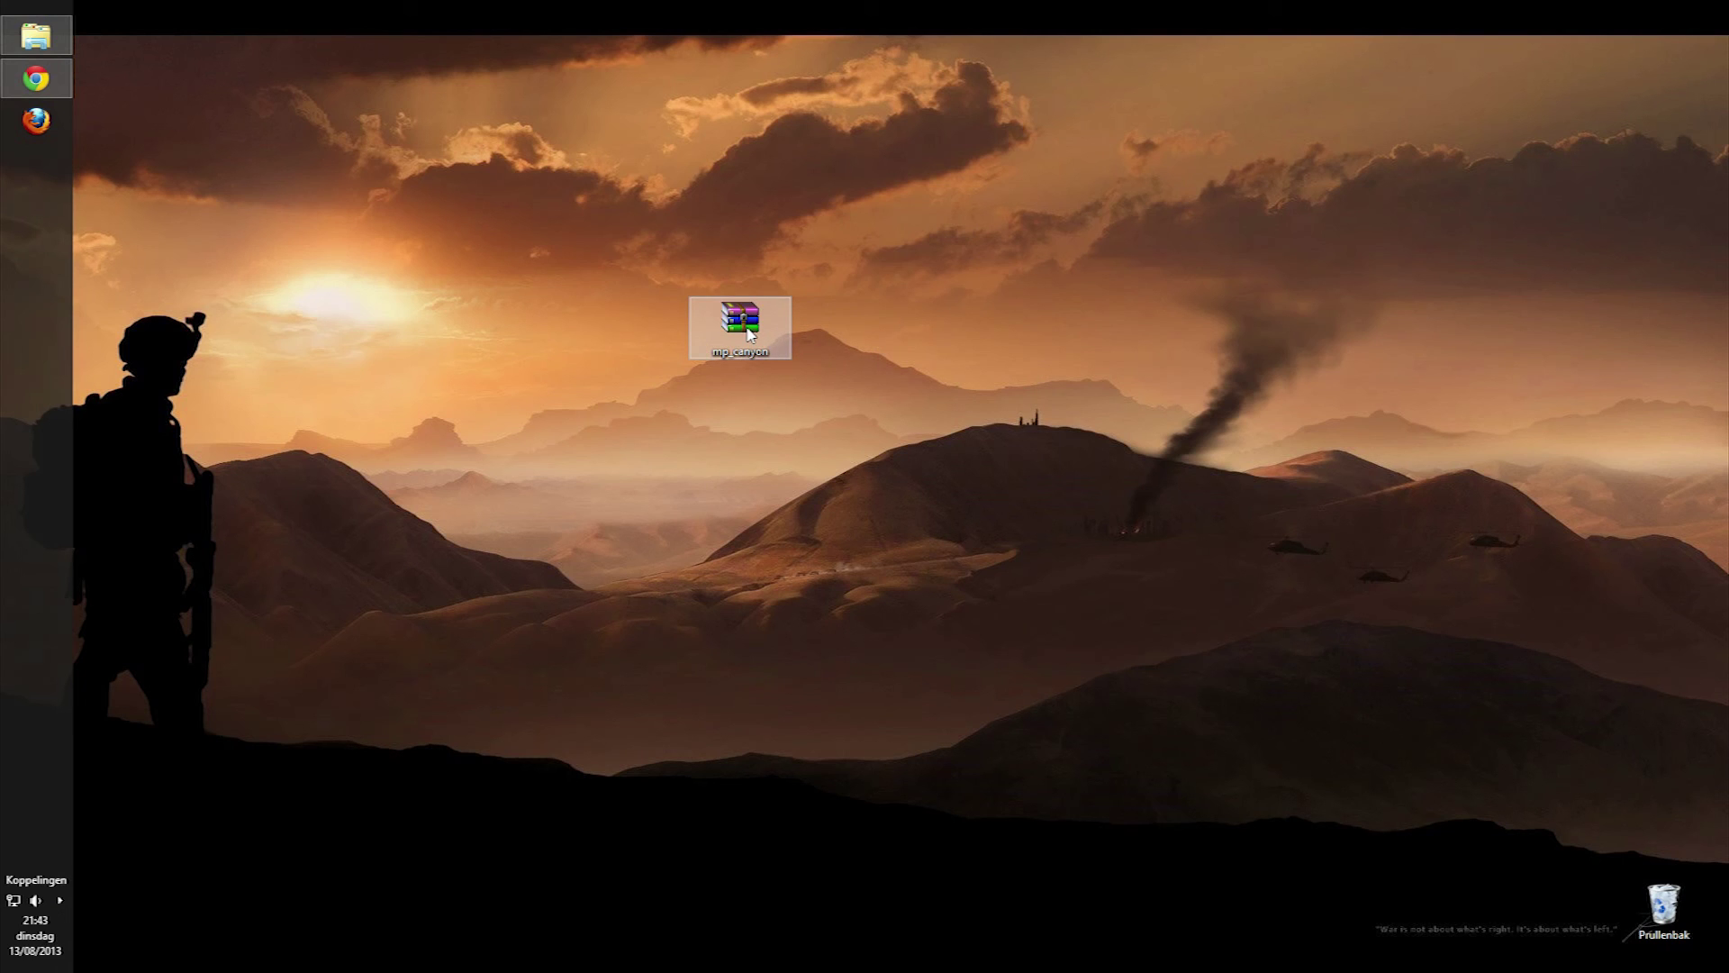
{"action": "double_click", "coordinate": [748, 334]}
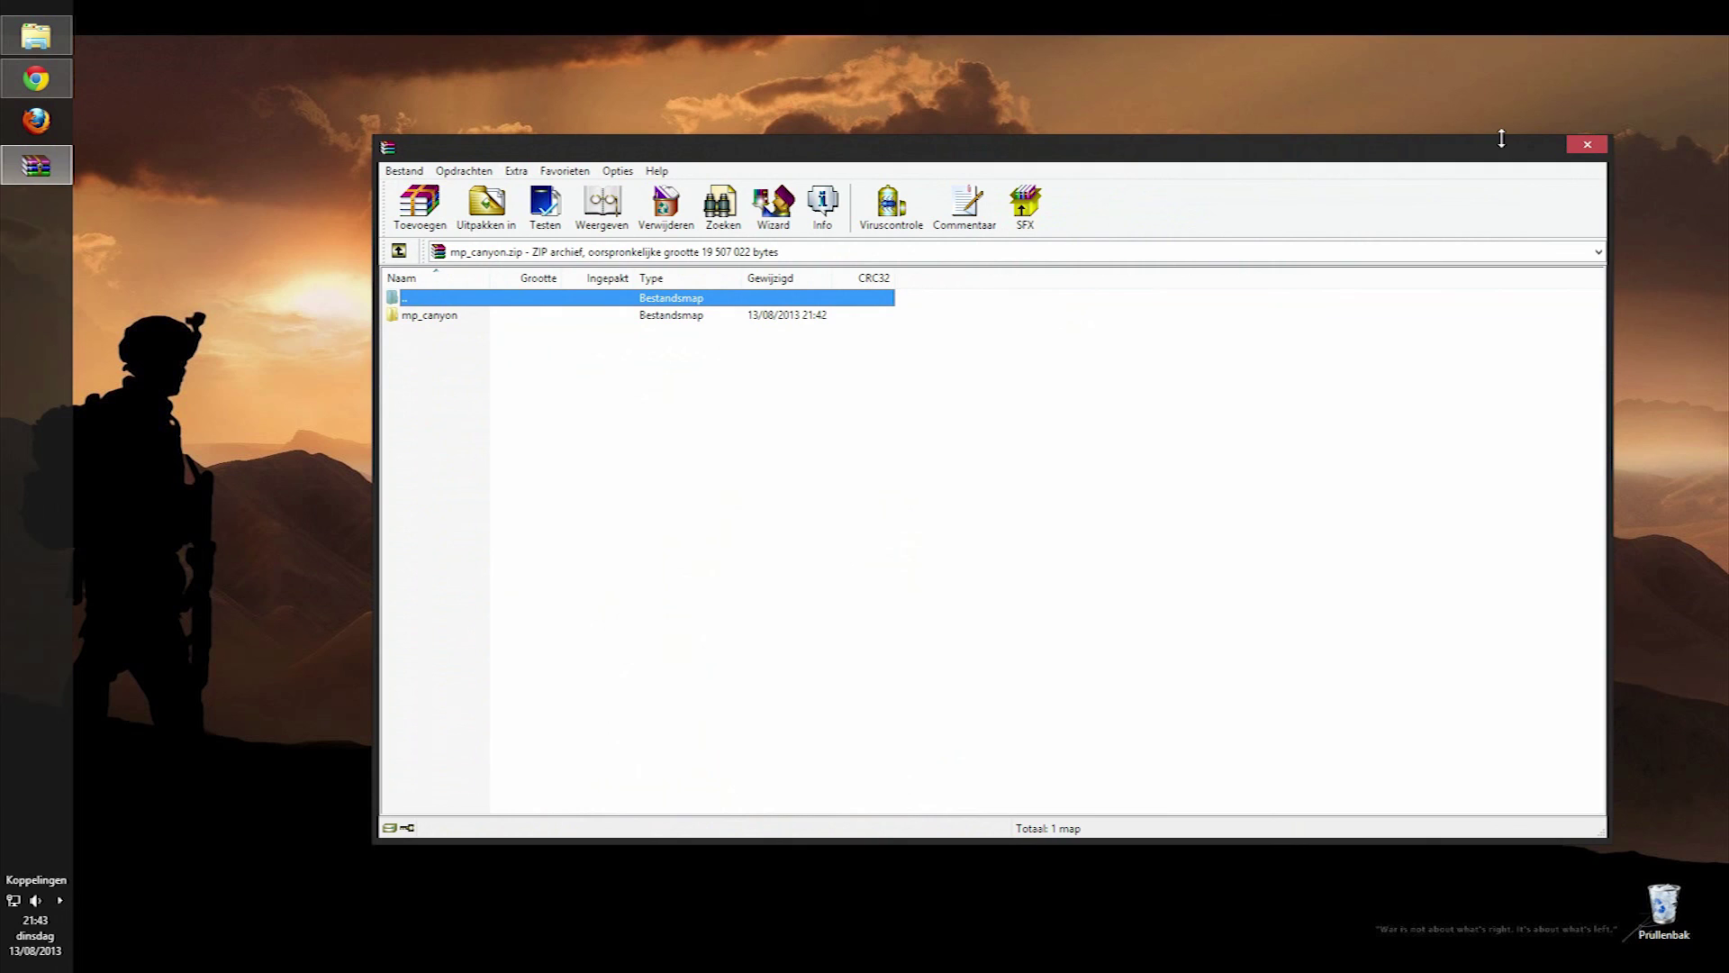
{"action": "left_click", "coordinate": [1576, 149]}
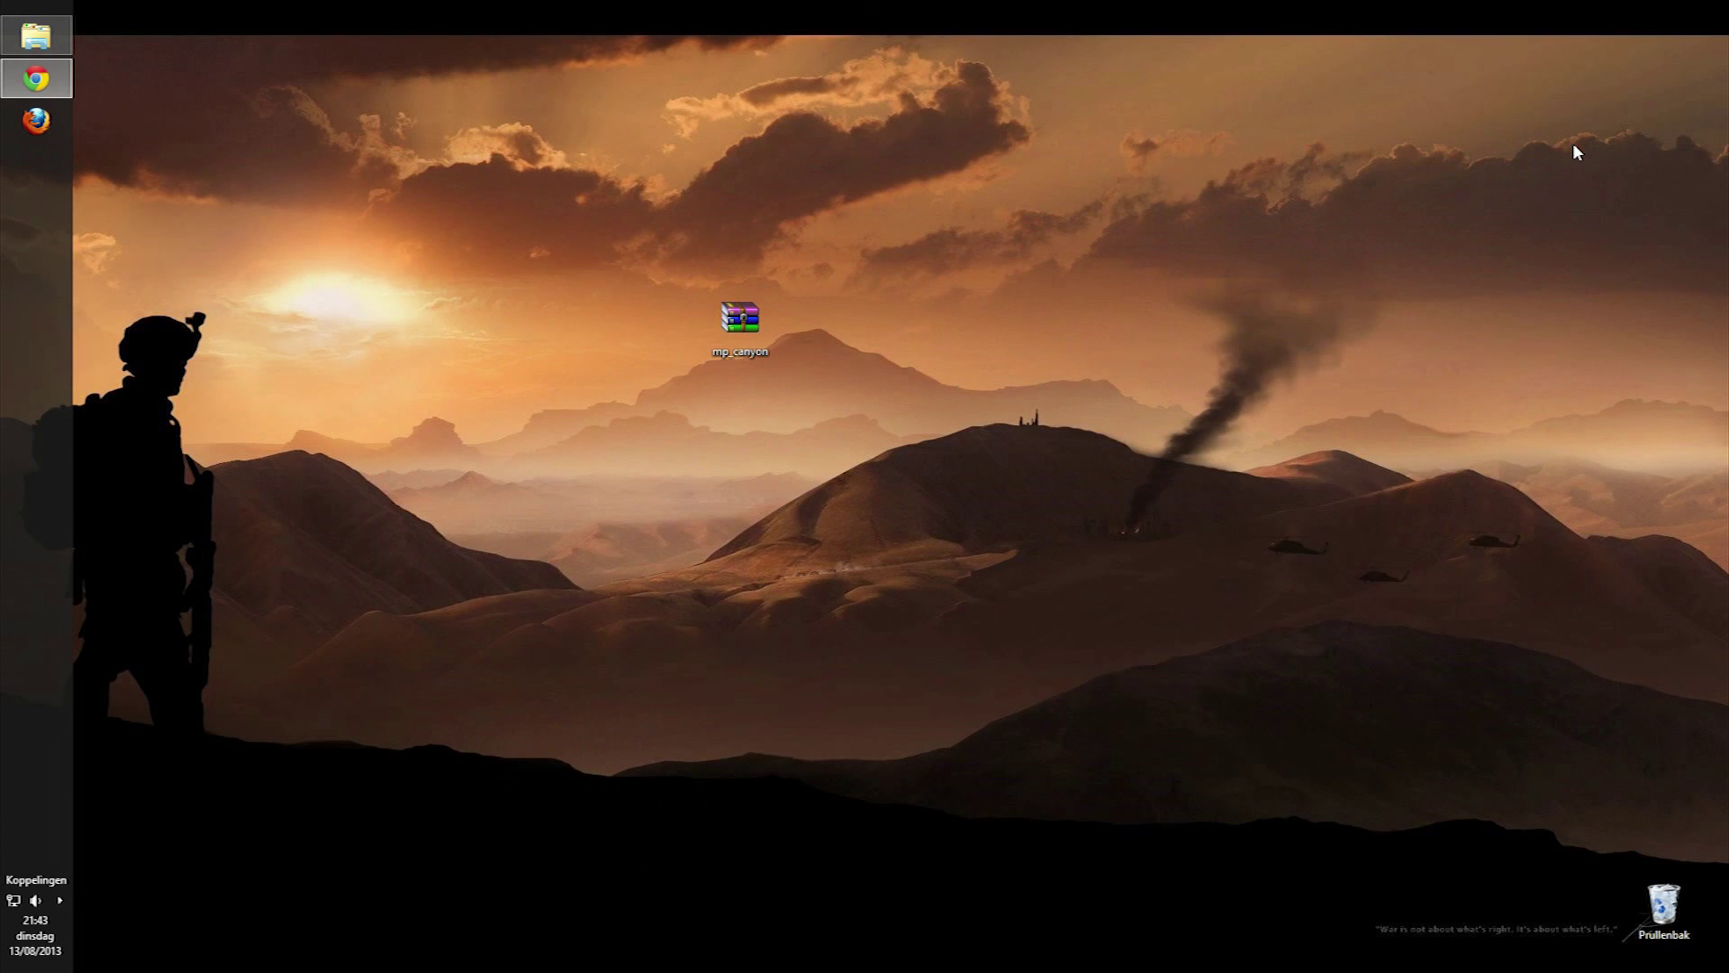